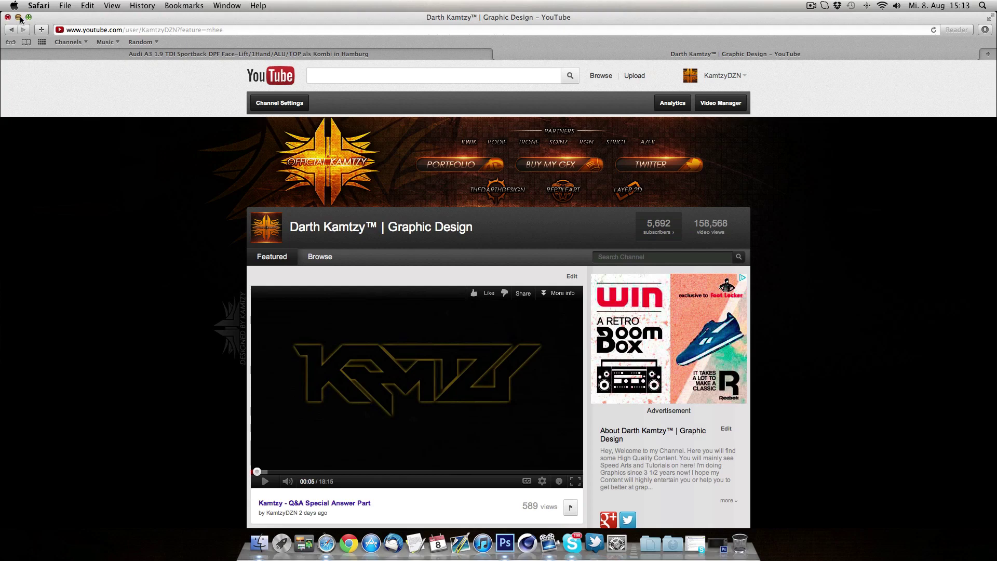
Minimize the Safari window to the Dock to reveal the desktop
{"action": "left_click", "coordinate": [18, 17]}
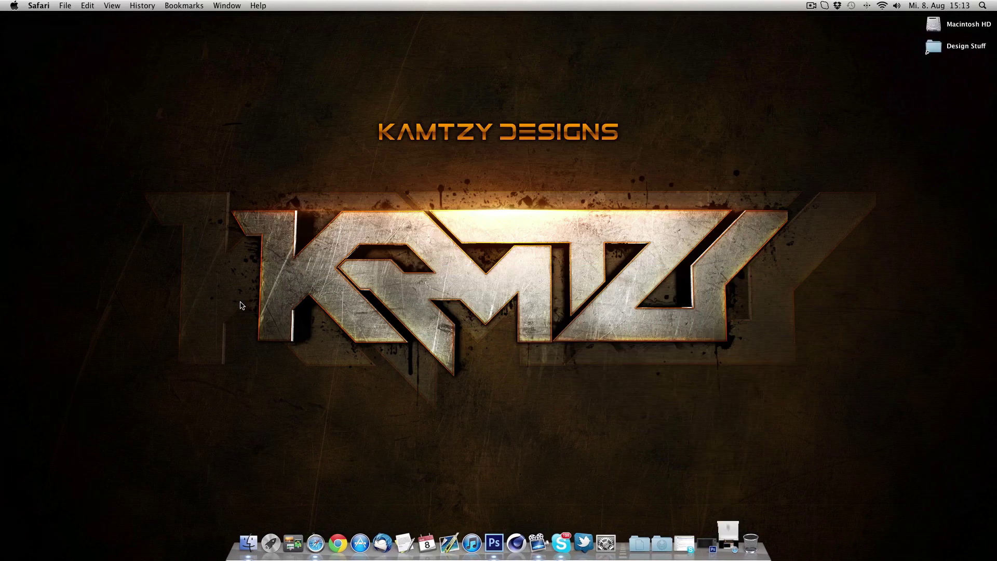
Restore Untitled-1, pick the Rectangular Marquee tool and add a new empty layer
{"action": "left_click", "coordinate": [706, 543]}
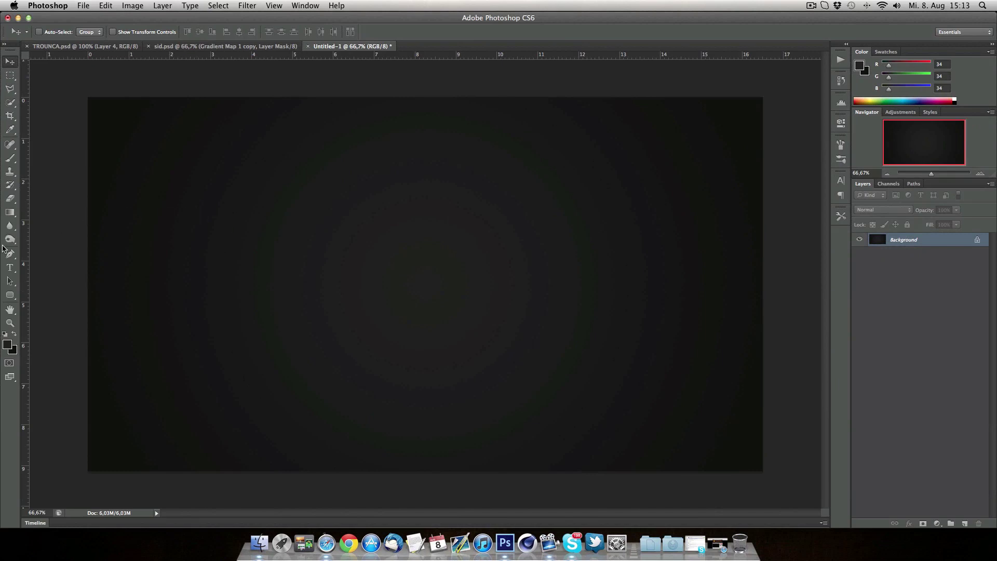
{"action": "left_click_drag", "start_coordinate": [10, 75], "coordinate": [35, 78]}
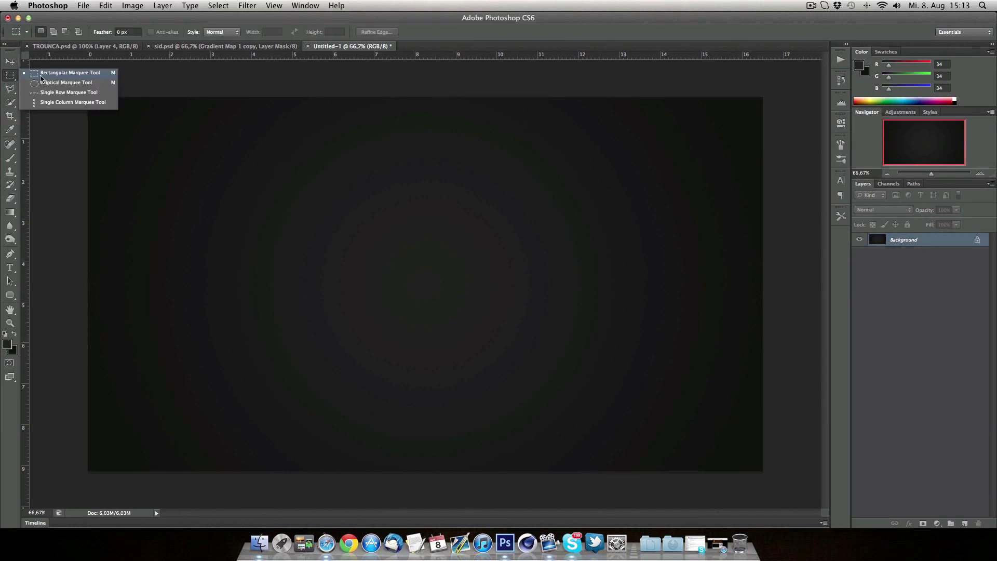
{"action": "left_click", "coordinate": [10, 78]}
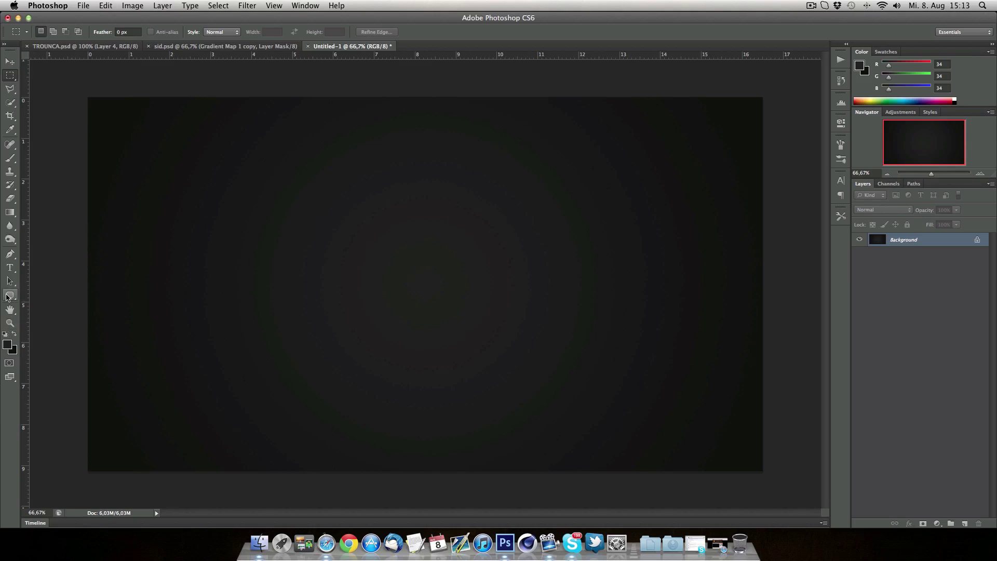
{"action": "left_click_drag", "start_coordinate": [8, 297], "coordinate": [21, 298]}
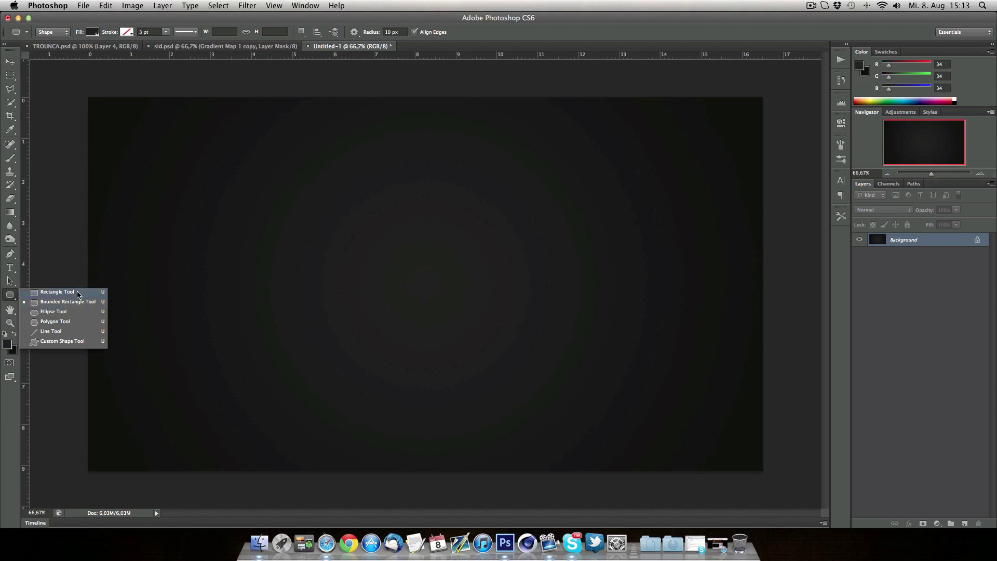
{"action": "left_click_drag", "start_coordinate": [10, 75], "coordinate": [58, 79]}
{"action": "left_click", "coordinate": [58, 76]}
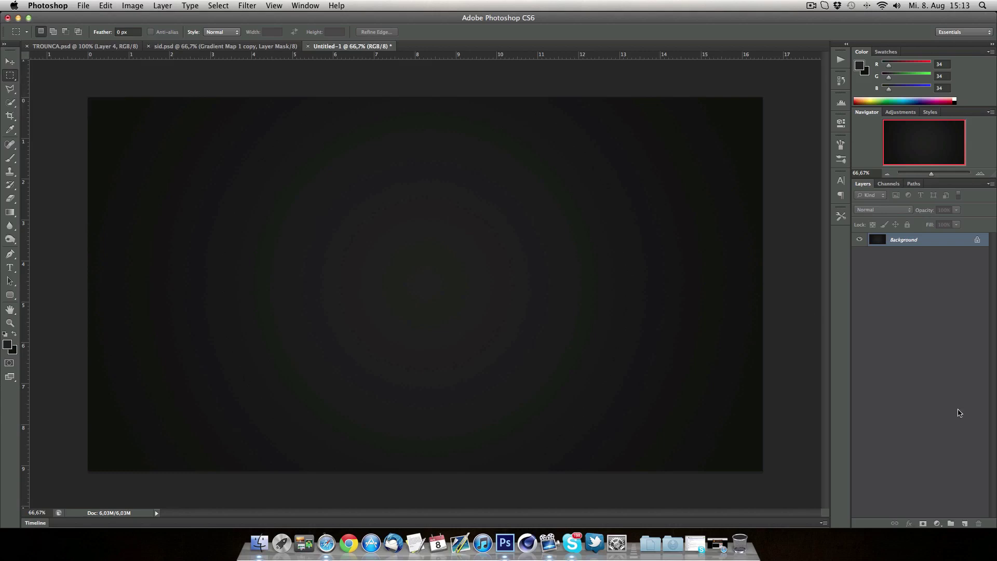
{"action": "left_click", "coordinate": [964, 522]}
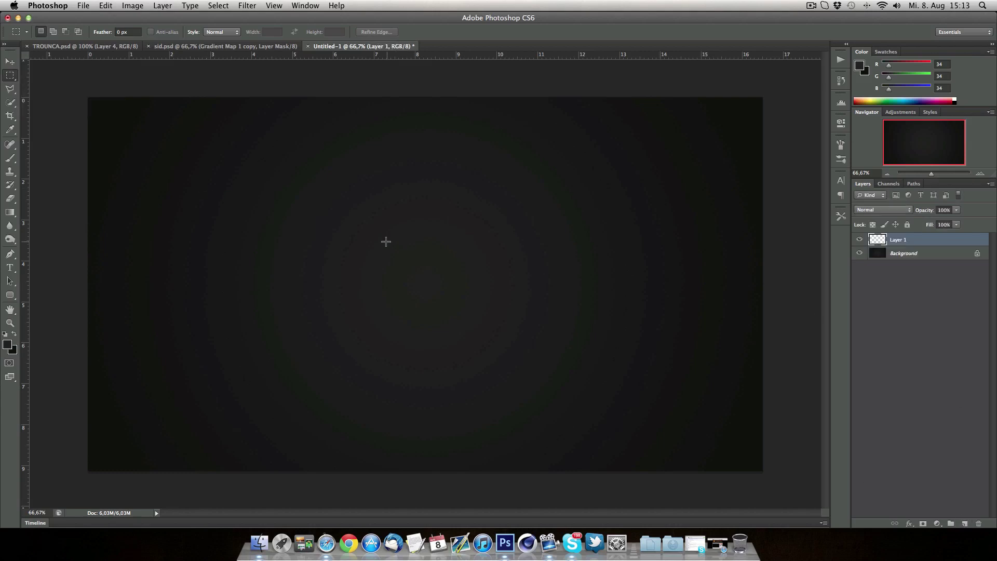
Fill a wide, thin rectangular selection on Layer 1 with black (000000)
{"action": "left_click_drag", "start_coordinate": [251, 222], "coordinate": [348, 242]}
{"action": "mouse_move", "coordinate": [9, 213]}
{"action": "left_mouse_down"}
{"action": "mouse_move", "coordinate": [39, 212]}
{"action": "mouse_move", "coordinate": [39, 221]}
{"action": "mouse_move", "coordinate": [11, 214]}
{"action": "mouse_move", "coordinate": [64, 230]}
{"action": "left_mouse_up"}
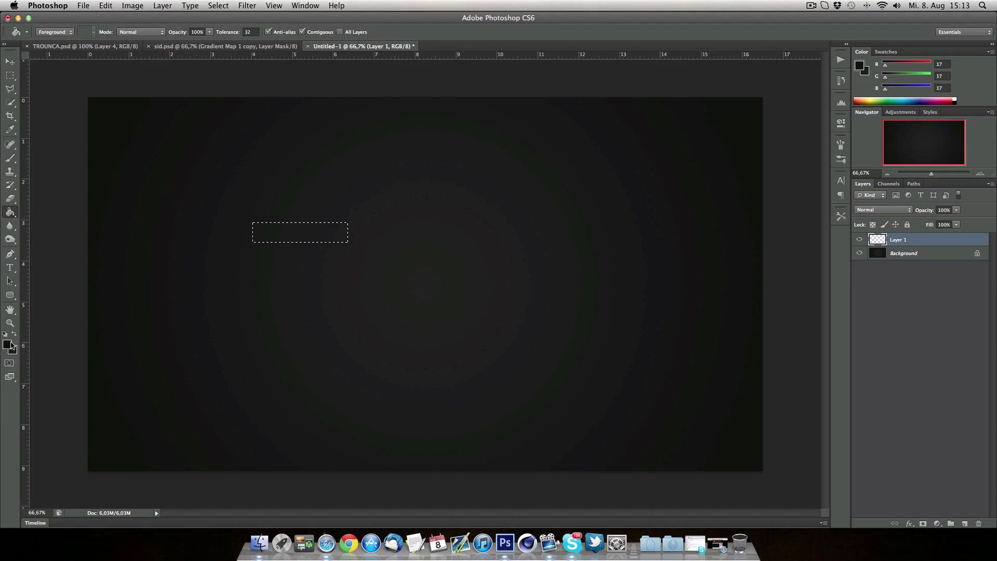
{"action": "left_click", "coordinate": [12, 344]}
{"action": "type", "text": "000000"}
{"action": "key", "text": "Return"}
{"action": "left_click", "coordinate": [317, 238]}
Deselect and move the black bar to the centre of the canvas
{"action": "key", "text": "super+d"}
{"action": "left_click", "coordinate": [10, 61]}
{"action": "left_click_drag", "start_coordinate": [260, 228], "coordinate": [364, 259]}
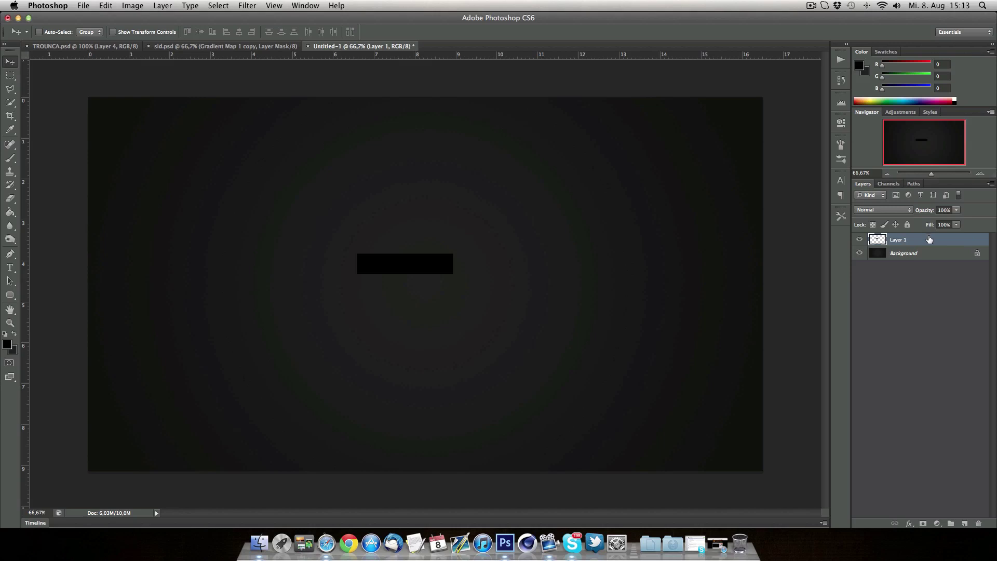
{"action": "double_click", "coordinate": [929, 239]}
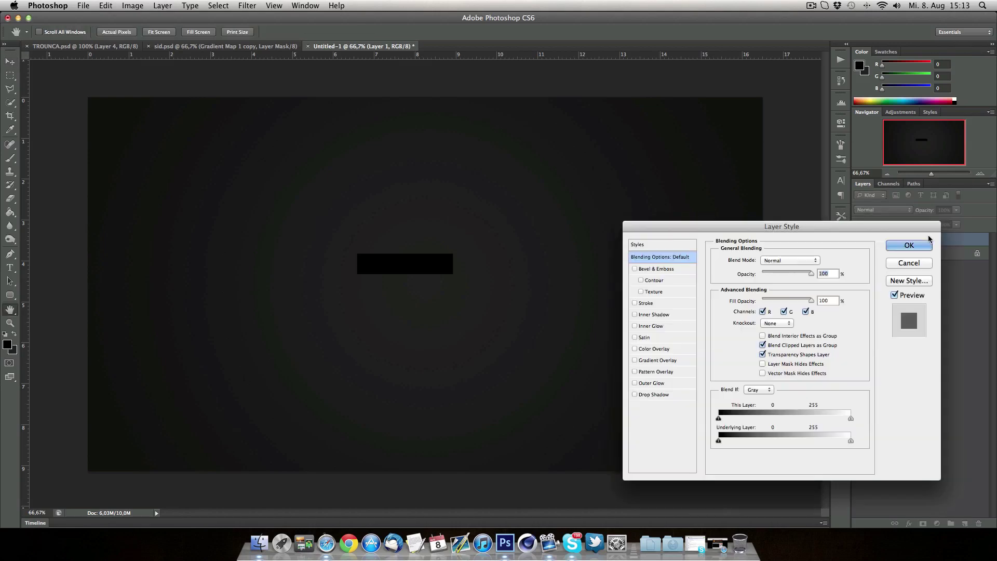
{"action": "left_click", "coordinate": [657, 360]}
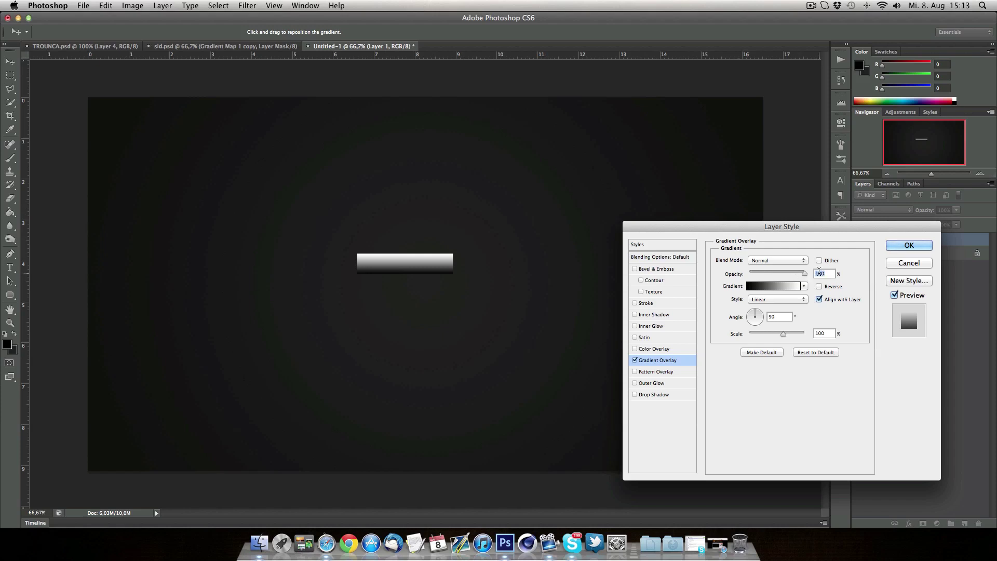
{"action": "type", "text": "10"}
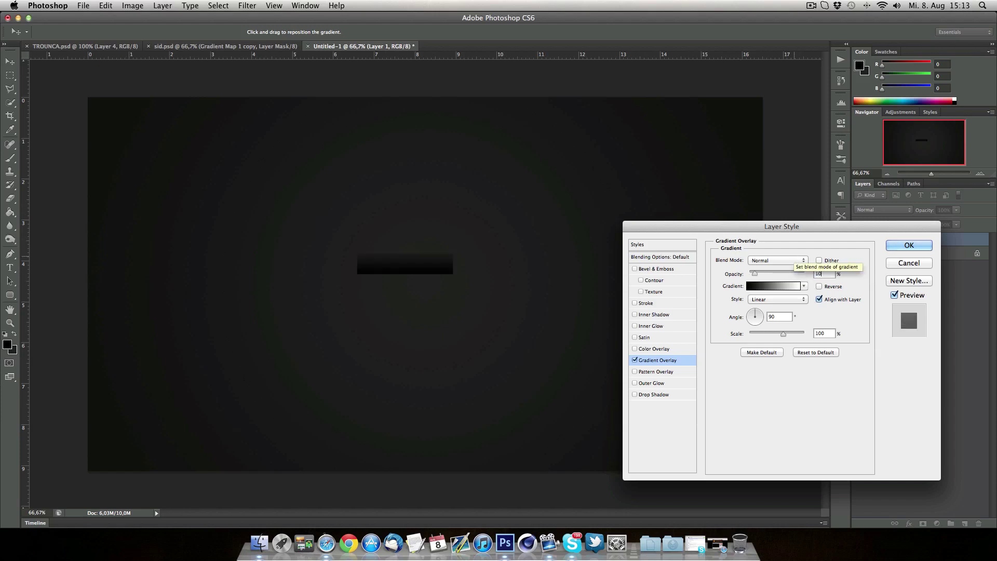
{"action": "key", "text": "BackSpace"}
{"action": "key", "text": "BackSpace"}
{"action": "type", "text": "7"}
{"action": "key", "text": "BackSpace"}
{"action": "type", "text": "10"}
{"action": "left_click", "coordinate": [772, 285]}
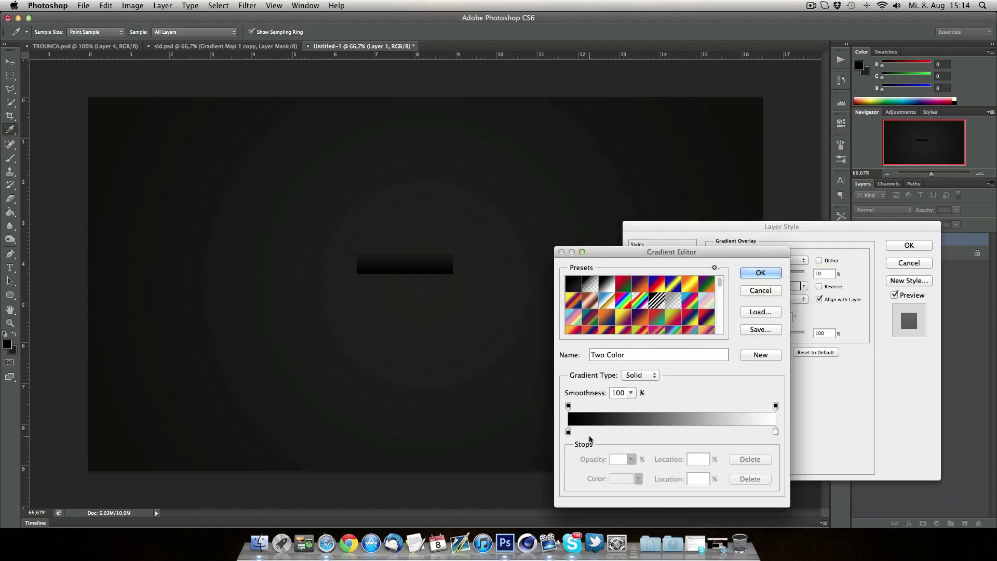
{"action": "double_click", "coordinate": [568, 431]}
{"action": "left_click", "coordinate": [571, 399]}
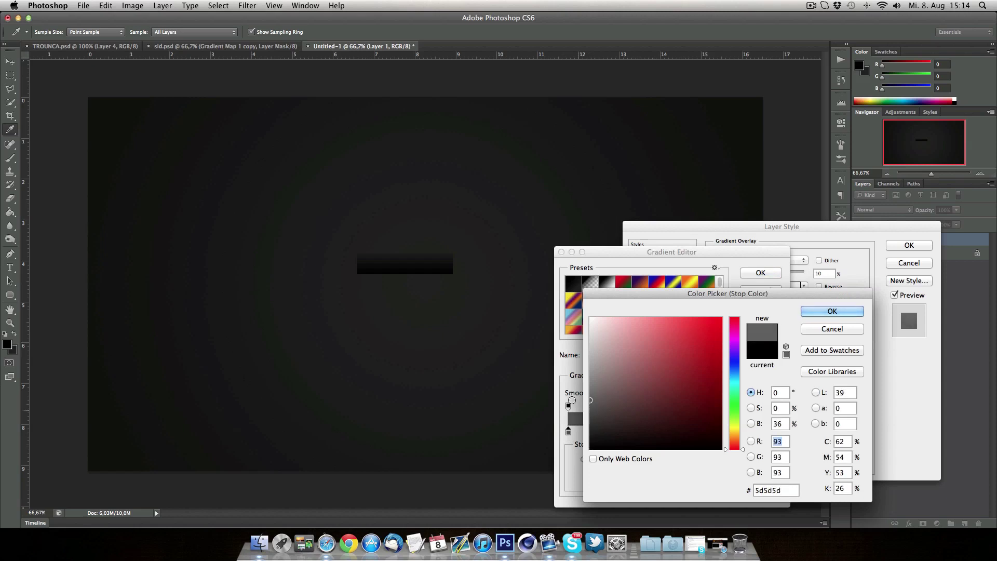
{"action": "left_click_drag", "start_coordinate": [571, 399], "coordinate": [577, 378]}
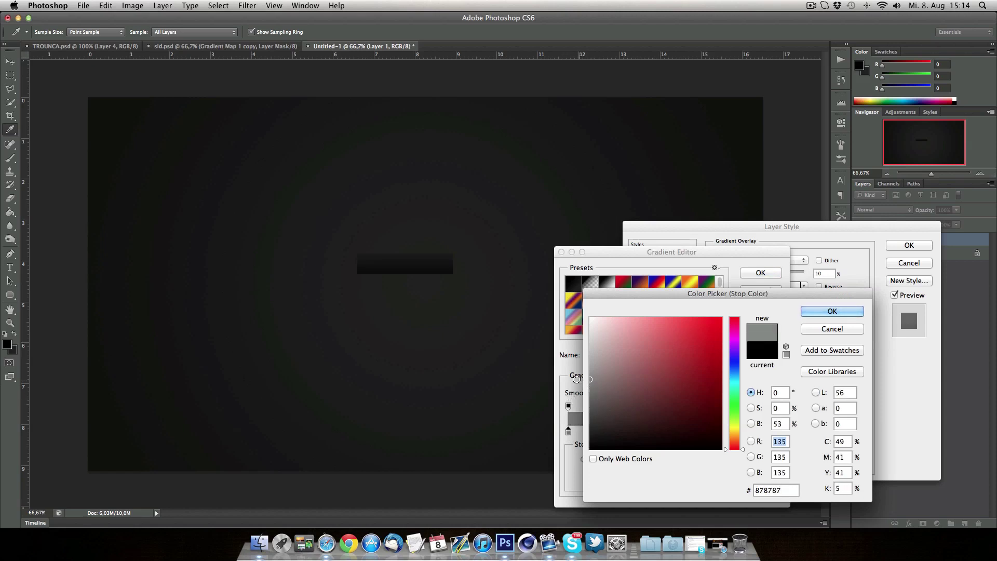
{"action": "key", "text": "Return"}
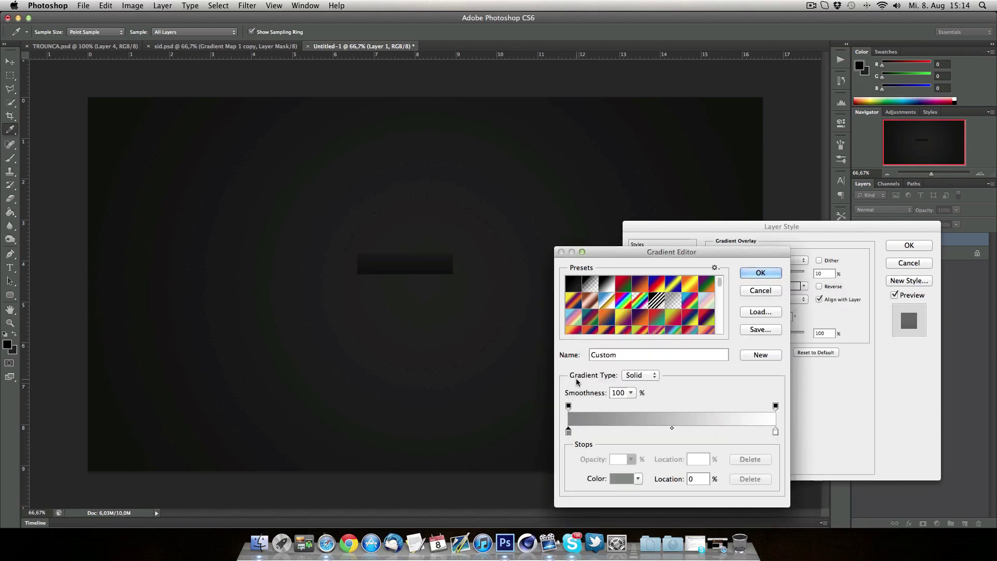
{"action": "key", "text": "Return"}
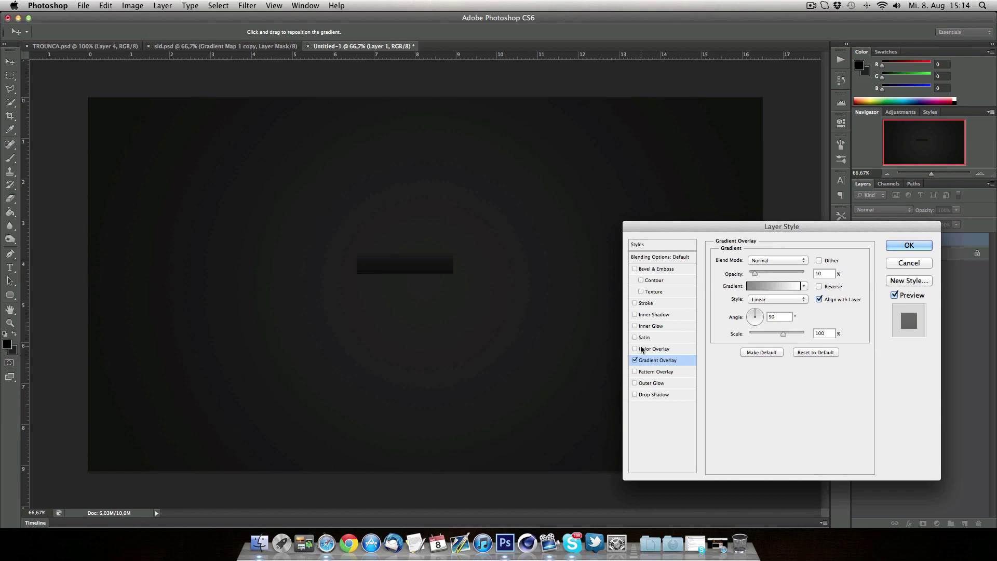
{"action": "left_click", "coordinate": [643, 305]}
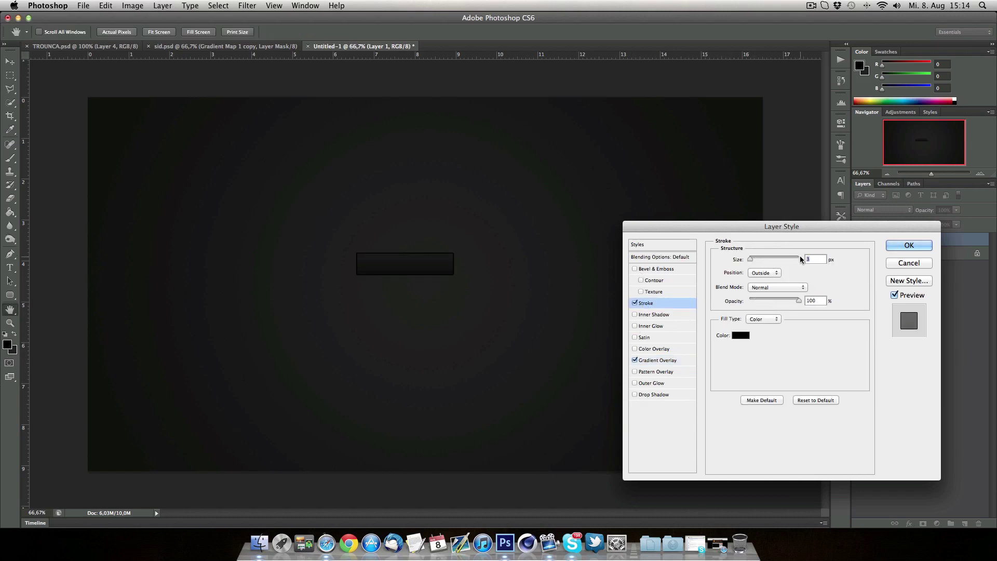
{"action": "type", "text": "2"}
{"action": "left_click", "coordinate": [741, 336]}
{"action": "left_click", "coordinate": [629, 333]}
{"action": "left_click", "coordinate": [590, 317]}
{"action": "key", "text": "Return"}
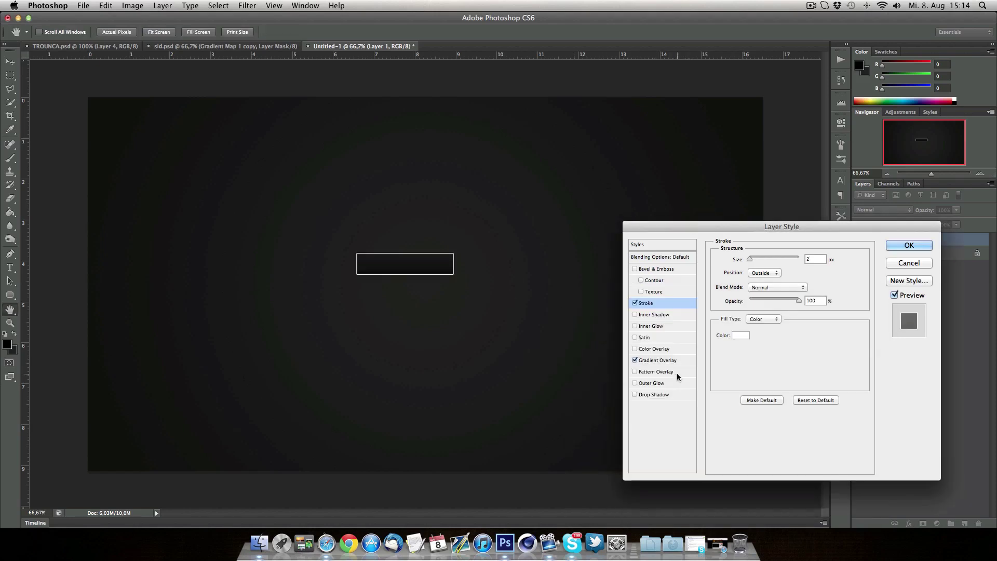
{"action": "left_click", "coordinate": [767, 277]}
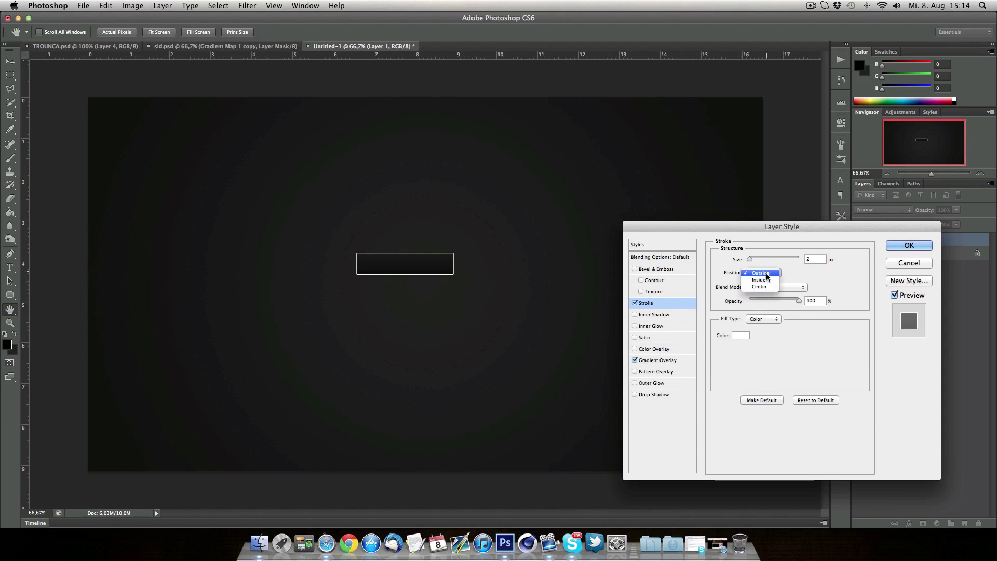
{"action": "left_click", "coordinate": [768, 274]}
{"action": "left_click", "coordinate": [768, 287]}
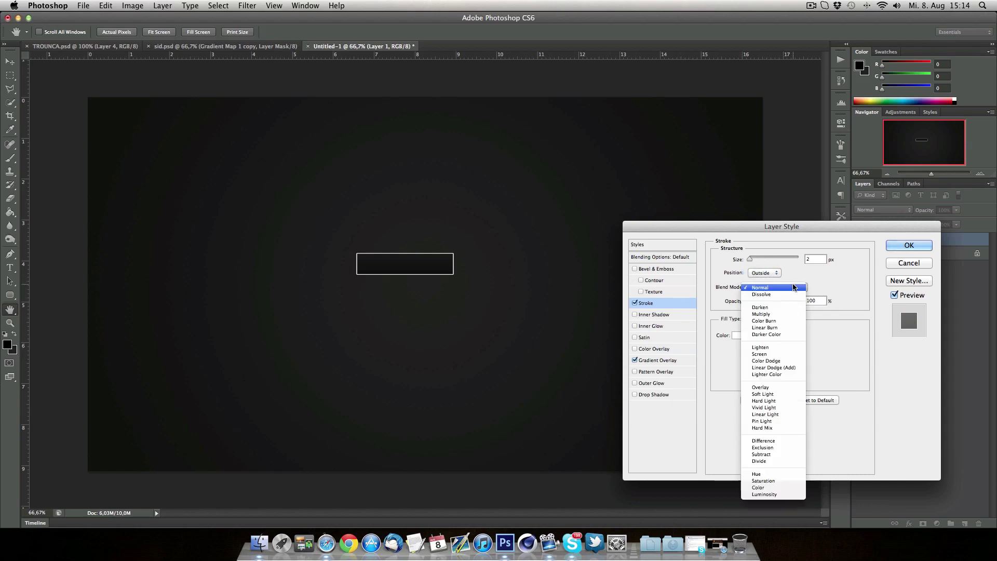
{"action": "left_click", "coordinate": [760, 388]}
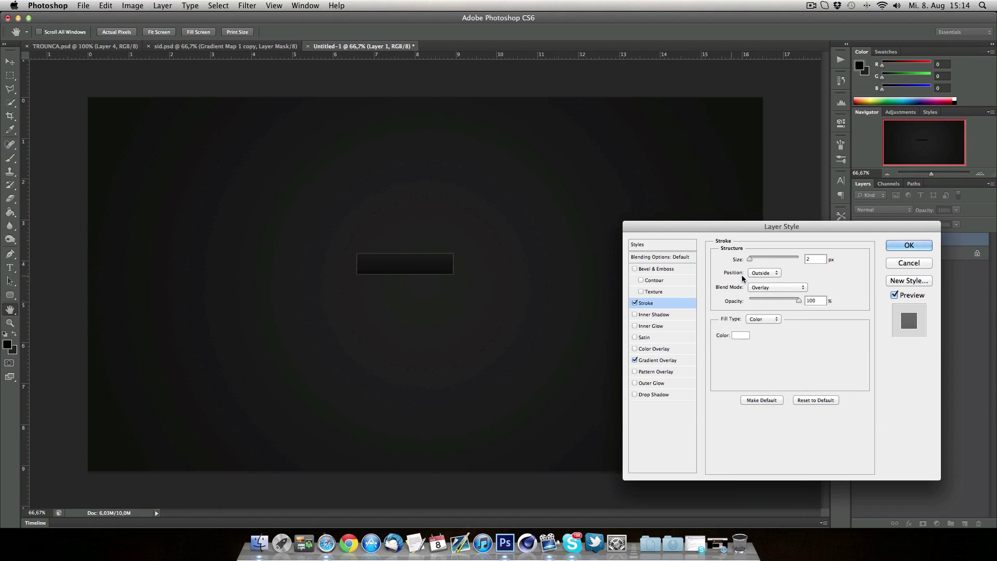
{"action": "left_click_drag", "start_coordinate": [750, 259], "coordinate": [744, 259]}
{"action": "left_click", "coordinate": [786, 287]}
{"action": "left_click", "coordinate": [760, 188]}
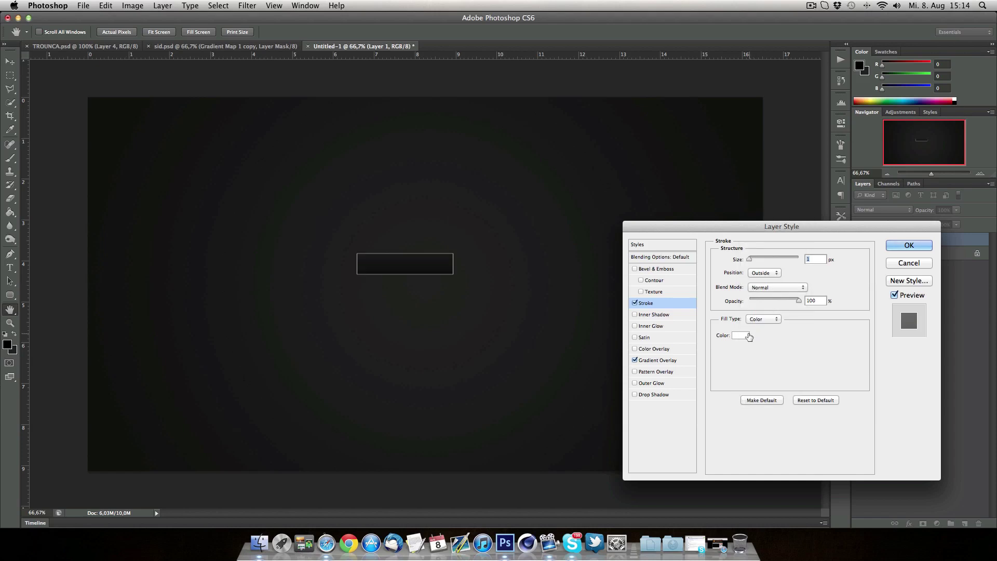
{"action": "left_click", "coordinate": [736, 334]}
{"action": "left_click_drag", "start_coordinate": [734, 358], "coordinate": [738, 435]}
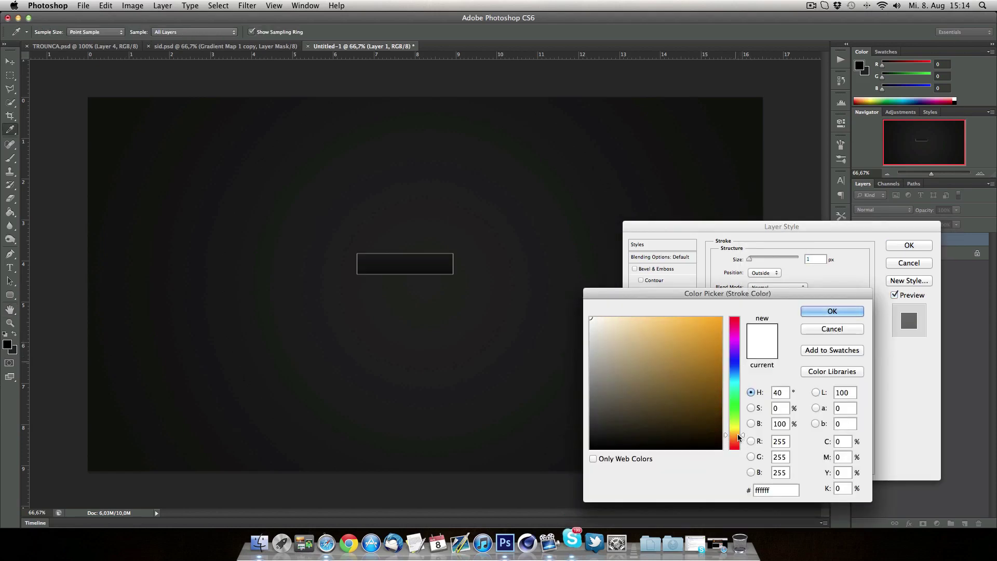
{"action": "left_click", "coordinate": [720, 318]}
{"action": "key", "text": "Return"}
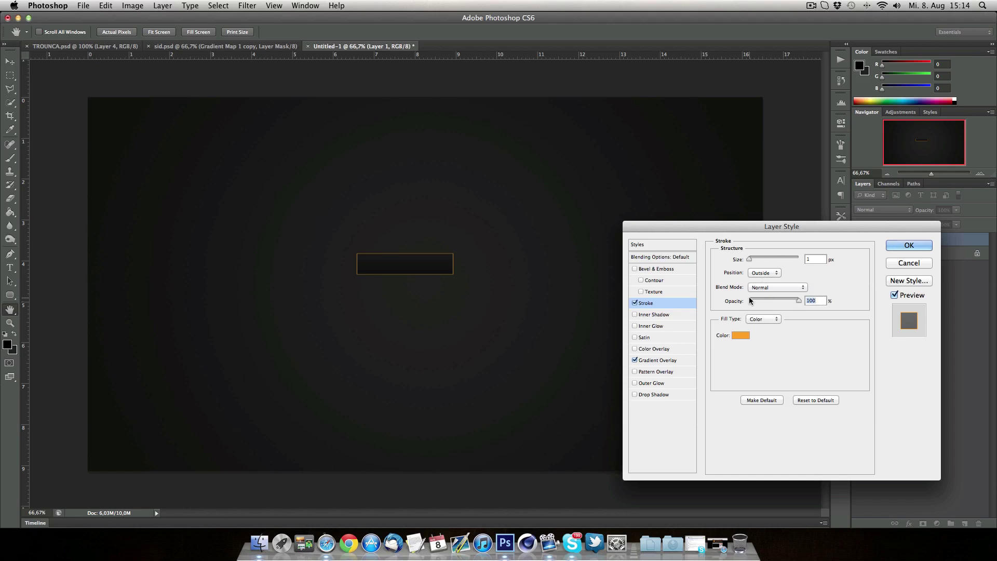
{"action": "left_click_drag", "start_coordinate": [754, 300], "coordinate": [773, 301]}
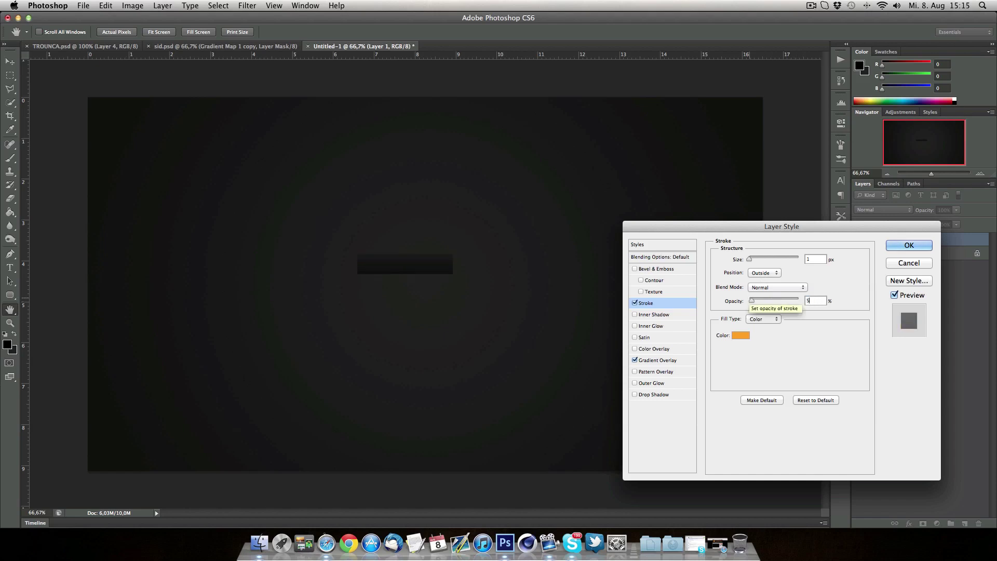
{"action": "key", "text": "BackSpace"}
{"action": "key", "text": "BackSpace"}
{"action": "type", "text": "3"}
{"action": "type", "text": "00"}
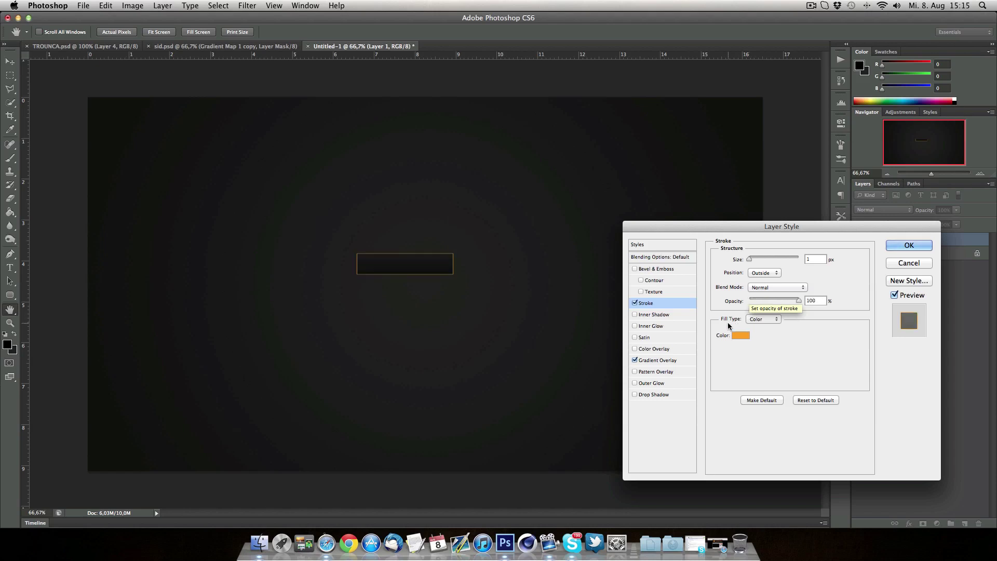
{"action": "left_click", "coordinate": [909, 263]}
{"action": "left_click", "coordinate": [932, 254]}
Add Layer 2 and fill it entirely with orange ff9600
{"action": "left_click", "coordinate": [966, 523]}
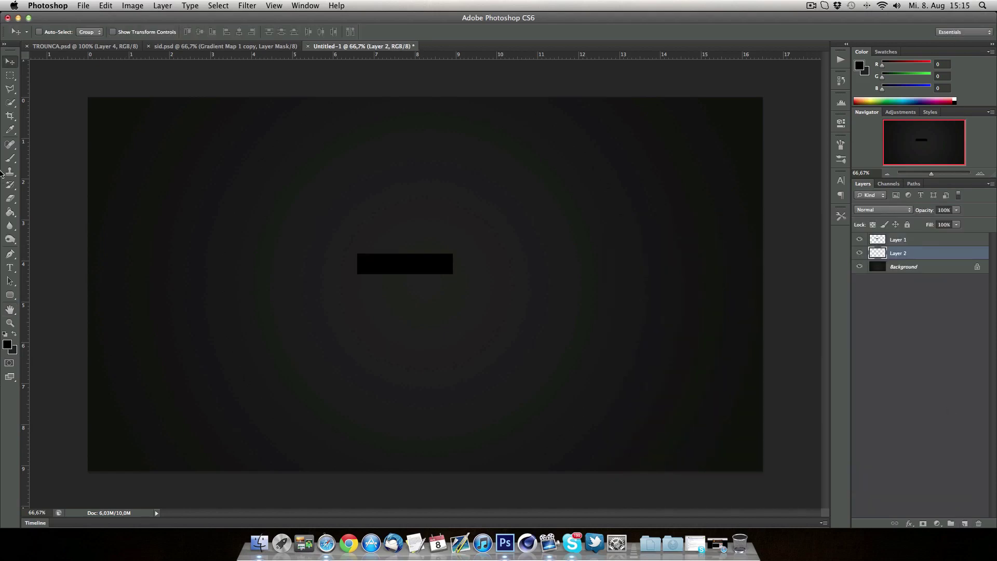
{"action": "left_click", "coordinate": [10, 212]}
{"action": "left_click", "coordinate": [7, 347]}
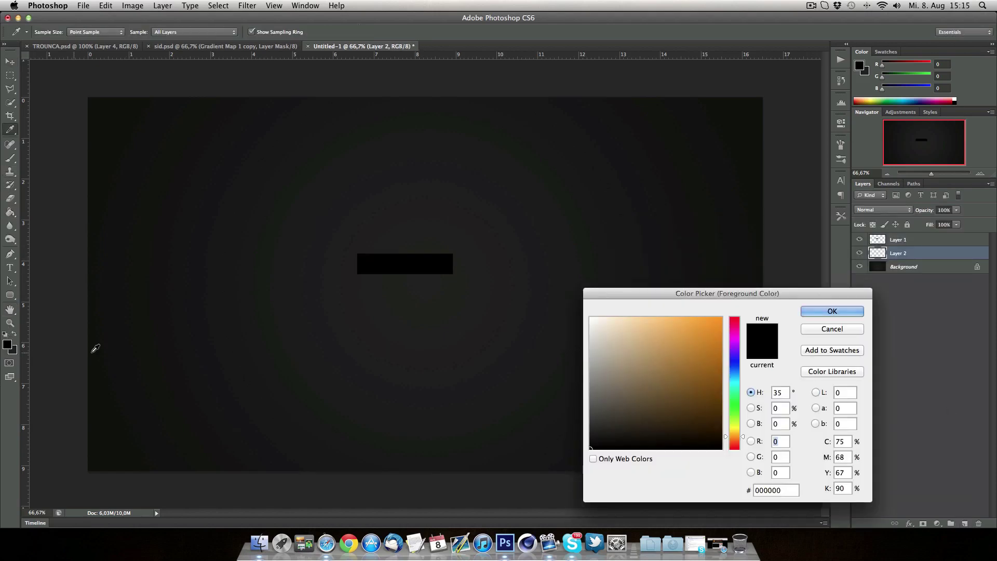
{"action": "type", "text": "ff9600"}
{"action": "key", "text": "Return"}
{"action": "left_click", "coordinate": [411, 236]}
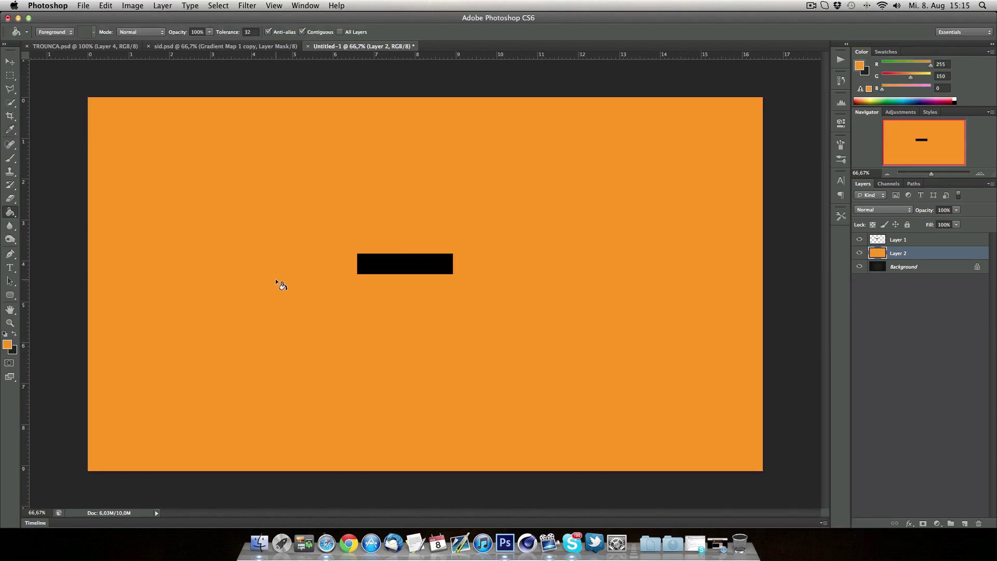
Set Layer 2 to Soft Light, undo its stray move, and nudge the black bar right and down
{"action": "left_click", "coordinate": [882, 209]}
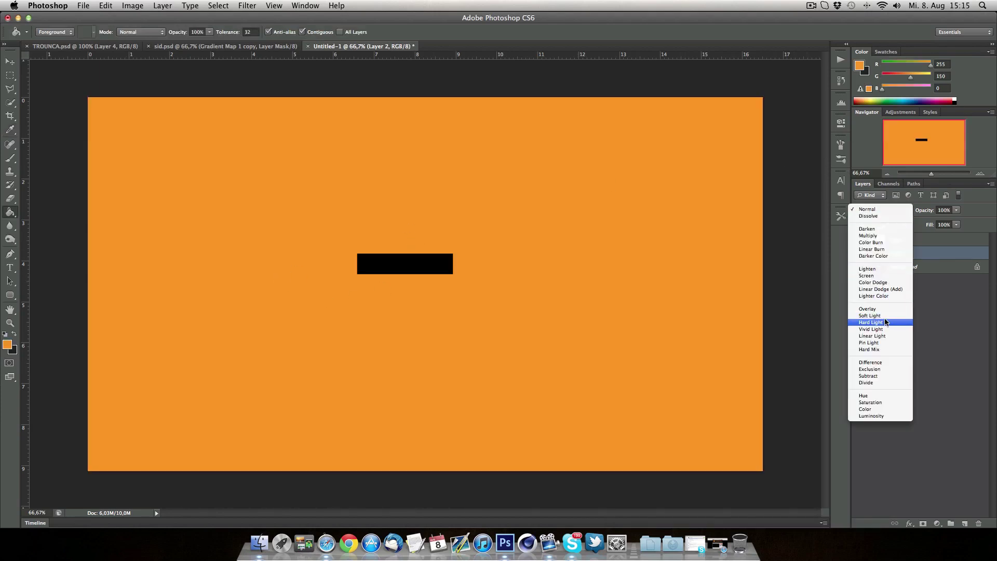
{"action": "key", "text": "Return"}
{"action": "left_click", "coordinate": [10, 61]}
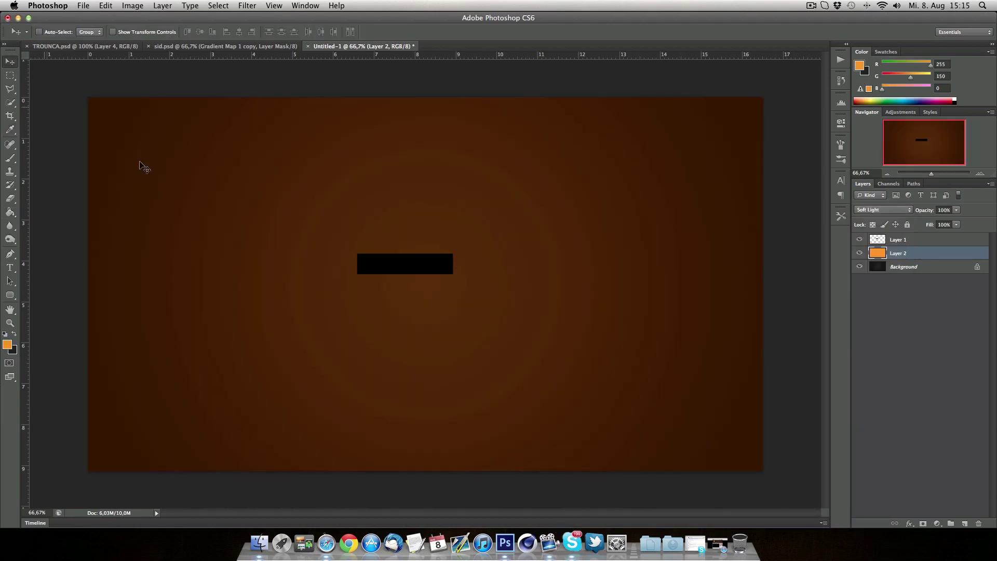
{"action": "left_click_drag", "start_coordinate": [399, 267], "coordinate": [422, 284]}
{"action": "key", "text": "super+z"}
{"action": "left_click", "coordinate": [919, 241]}
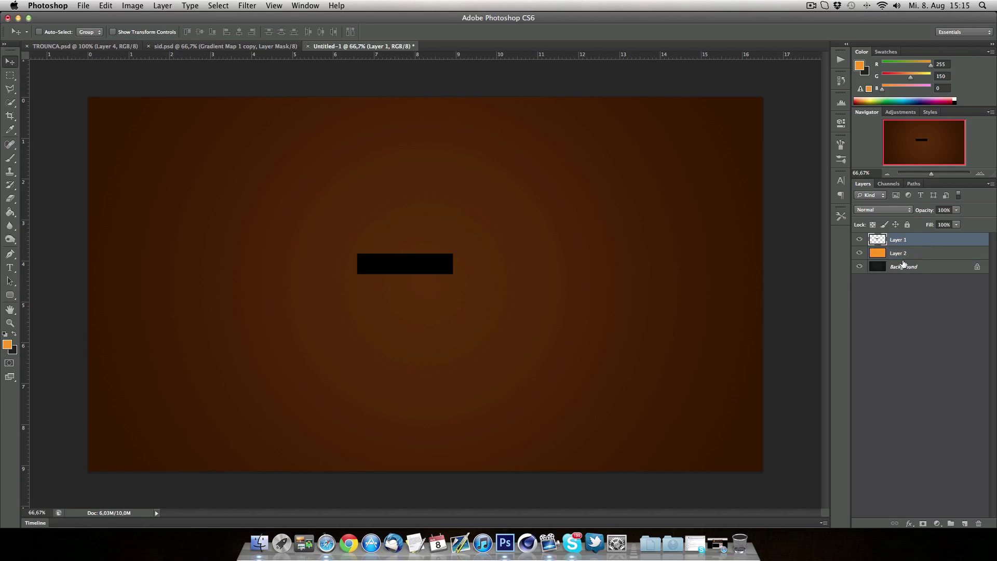
{"action": "left_click_drag", "start_coordinate": [417, 259], "coordinate": [437, 266]}
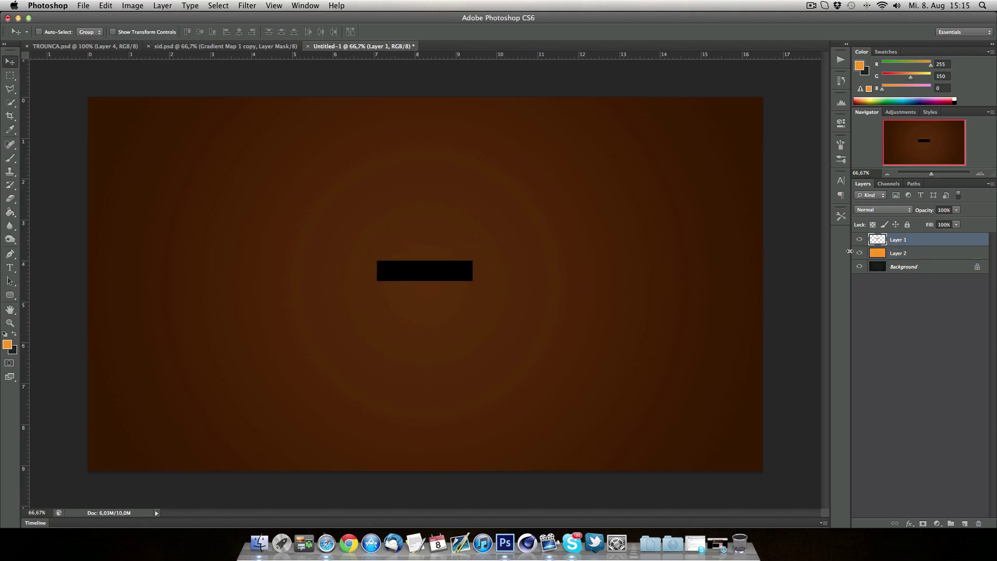
Give the bar a grey 7a7a7a-to-white gradient overlay at 10% opacity
{"action": "double_click", "coordinate": [922, 242]}
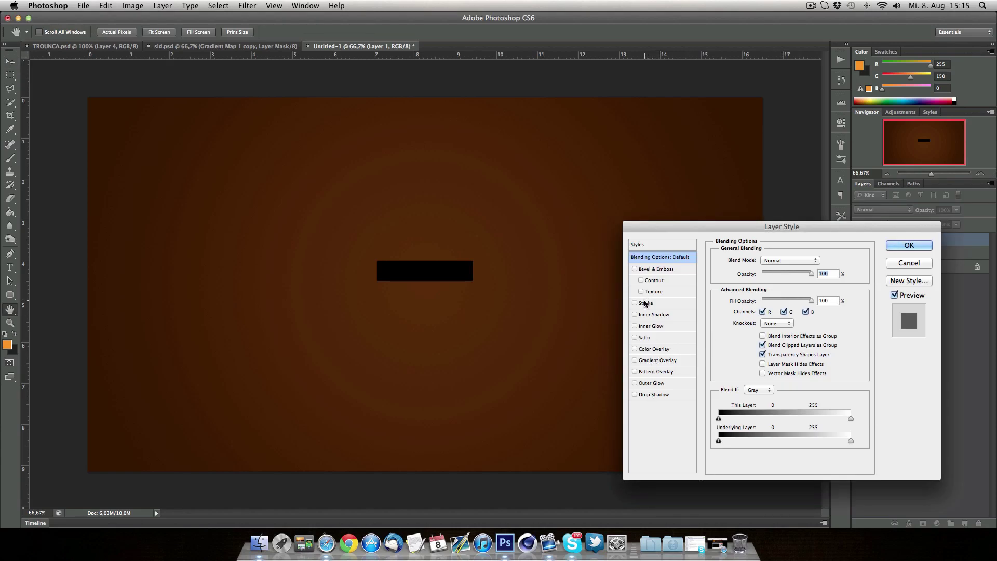
{"action": "left_click", "coordinate": [649, 360]}
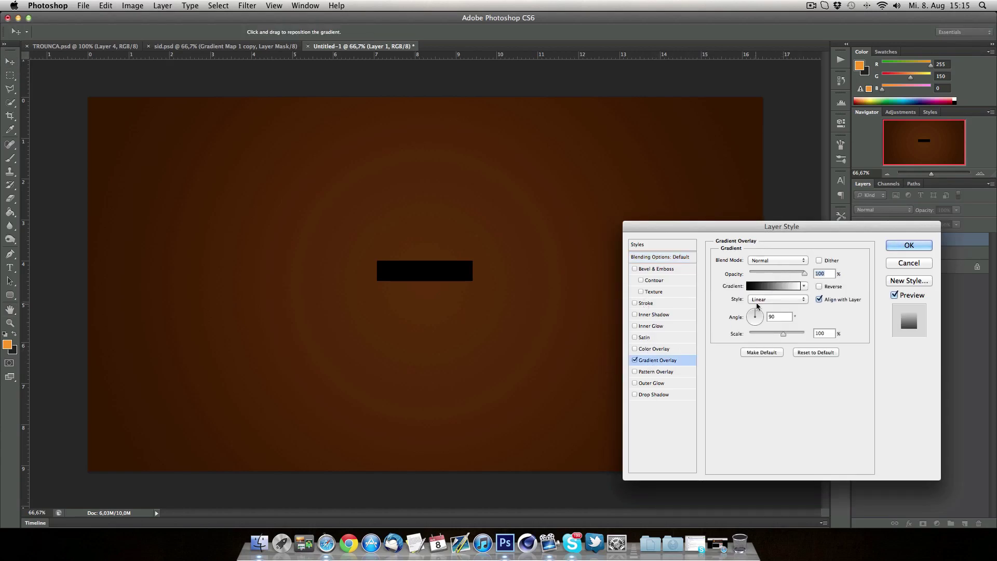
{"action": "left_click", "coordinate": [777, 287]}
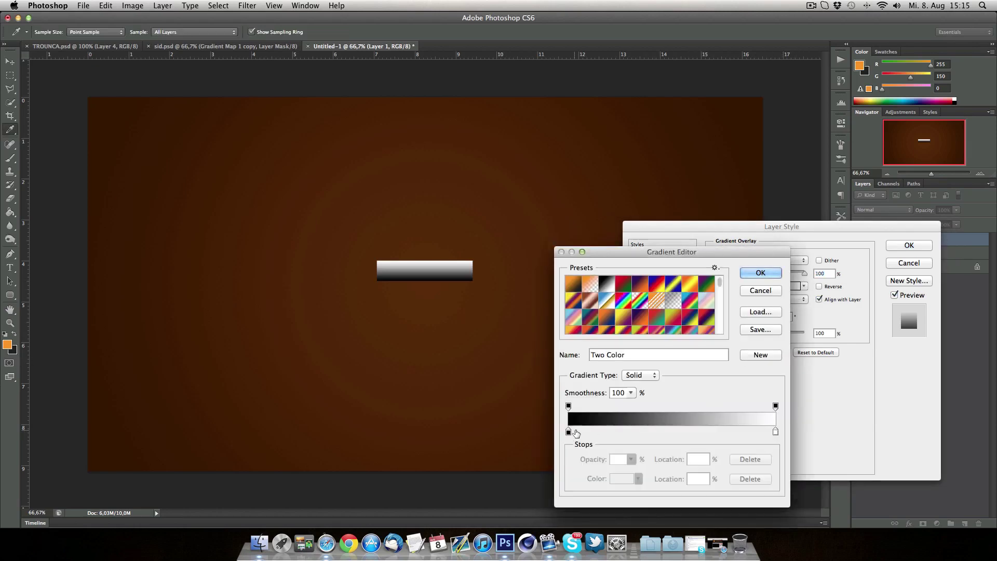
{"action": "double_click", "coordinate": [568, 432]}
{"action": "left_click", "coordinate": [590, 387]}
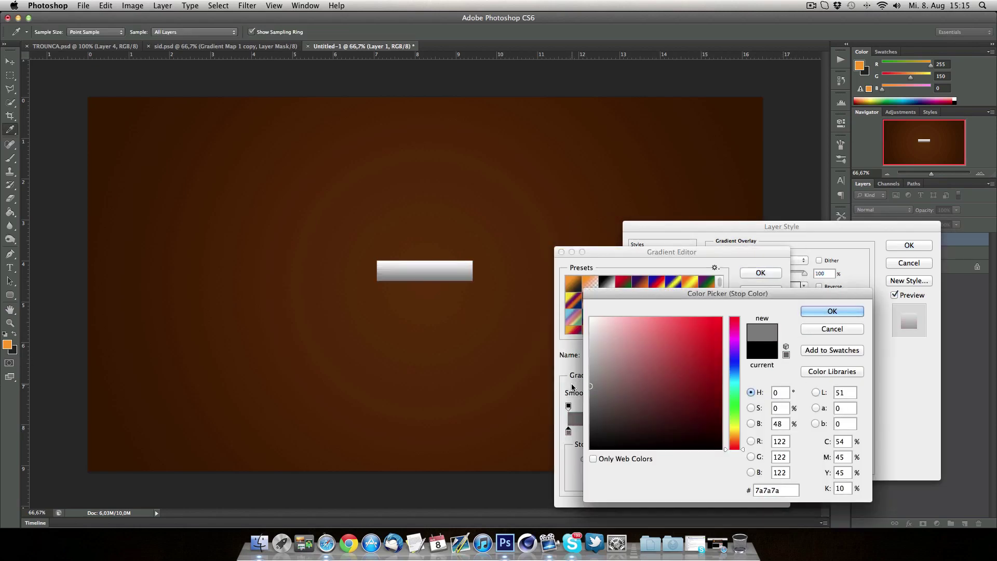
{"action": "key", "text": "Return"}
{"action": "key", "text": "Return"}
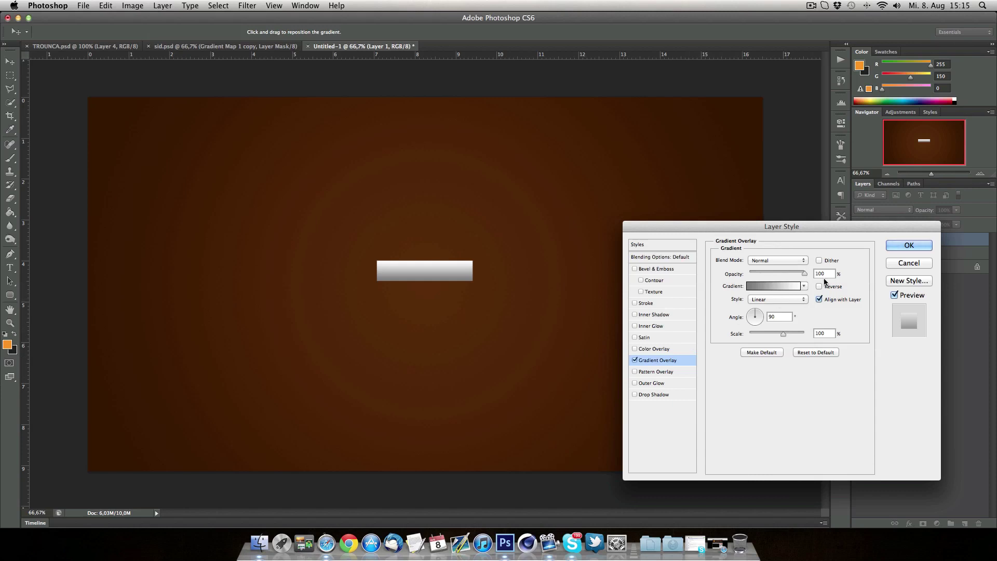
{"action": "left_click", "coordinate": [573, 281]}
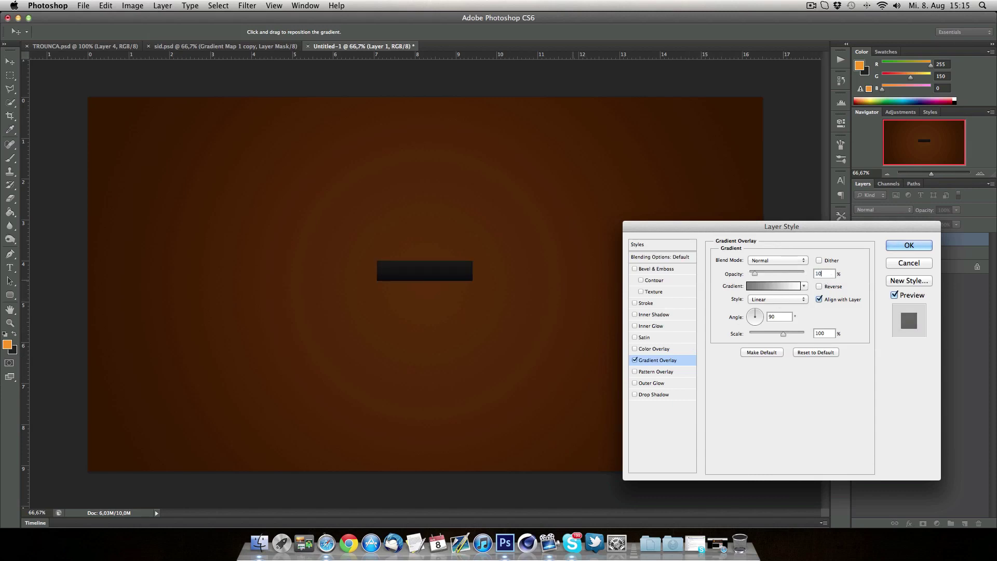
Add a 2 px white stroke in Overlay blend mode
{"action": "left_click", "coordinate": [647, 304]}
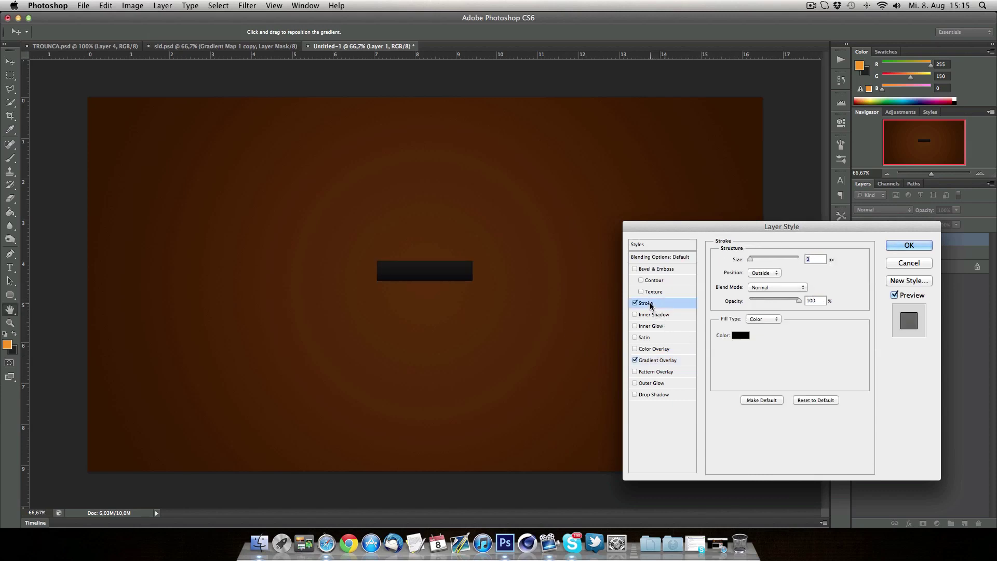
{"action": "left_click", "coordinate": [741, 335]}
{"action": "left_click", "coordinate": [590, 318]}
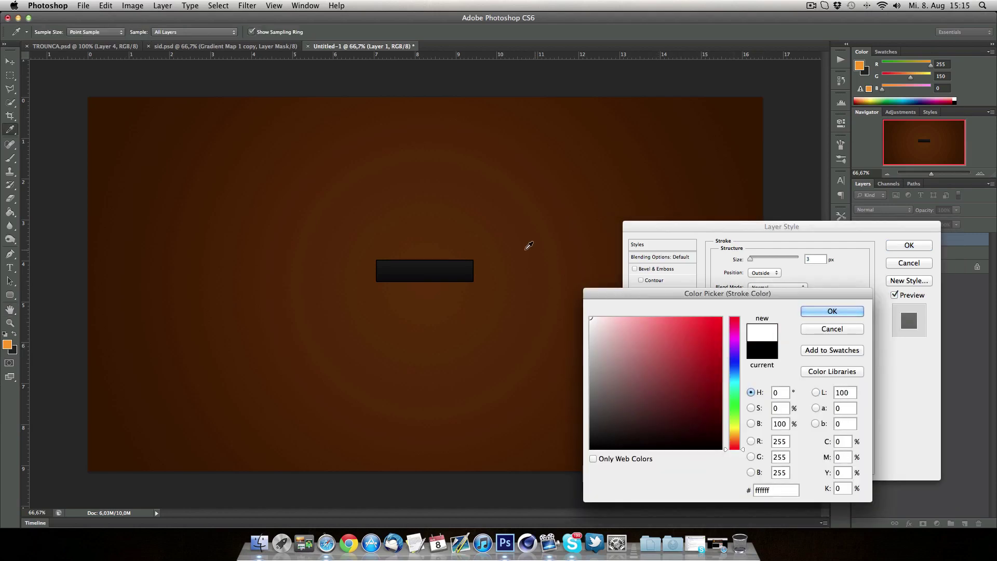
{"action": "left_click", "coordinate": [831, 311]}
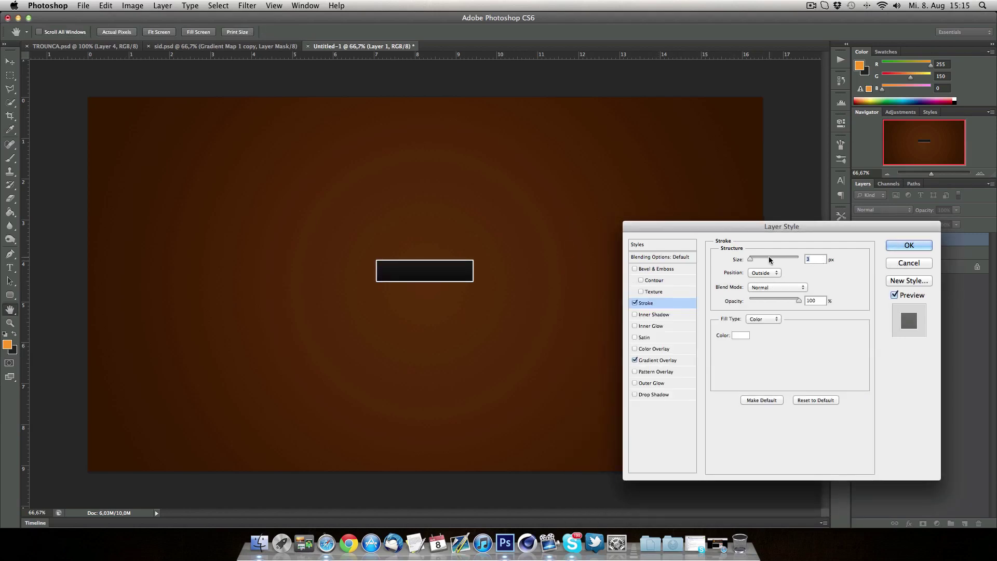
{"action": "type", "text": "2"}
{"action": "left_click", "coordinate": [777, 287]}
{"action": "left_click", "coordinate": [761, 387]}
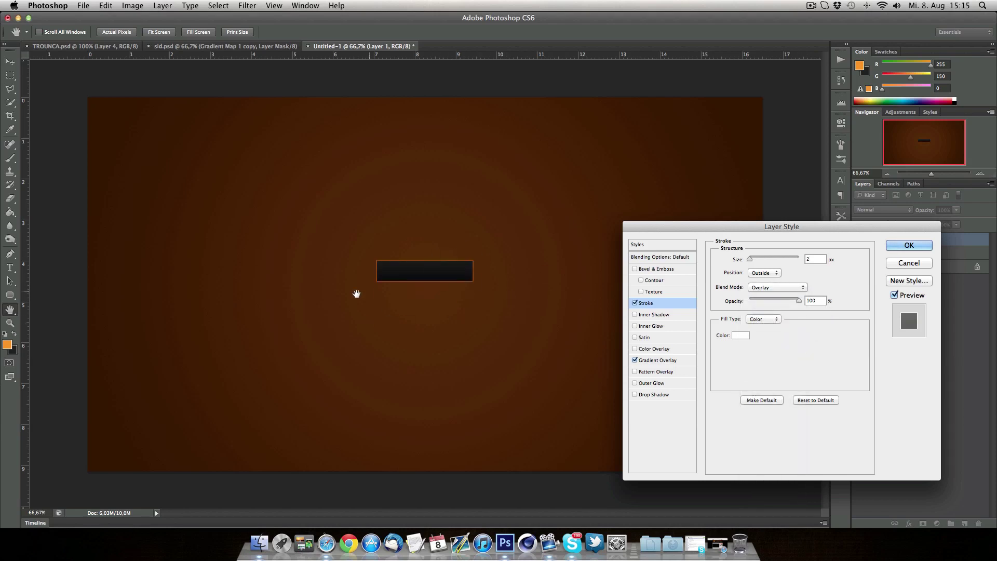
Change the stroke to 1 px bright orange, Normal blending, at 40% opacity
{"action": "double_click", "coordinate": [808, 258]}
{"action": "type", "text": "1"}
{"action": "left_click", "coordinate": [740, 335]}
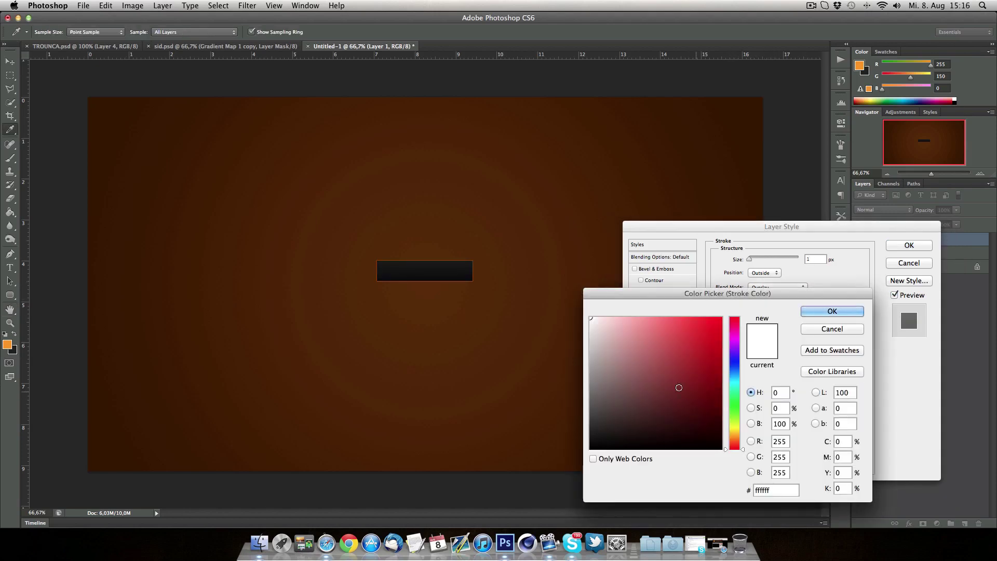
{"action": "left_click_drag", "start_coordinate": [684, 354], "coordinate": [720, 318]}
{"action": "left_click_drag", "start_coordinate": [733, 381], "coordinate": [733, 436]}
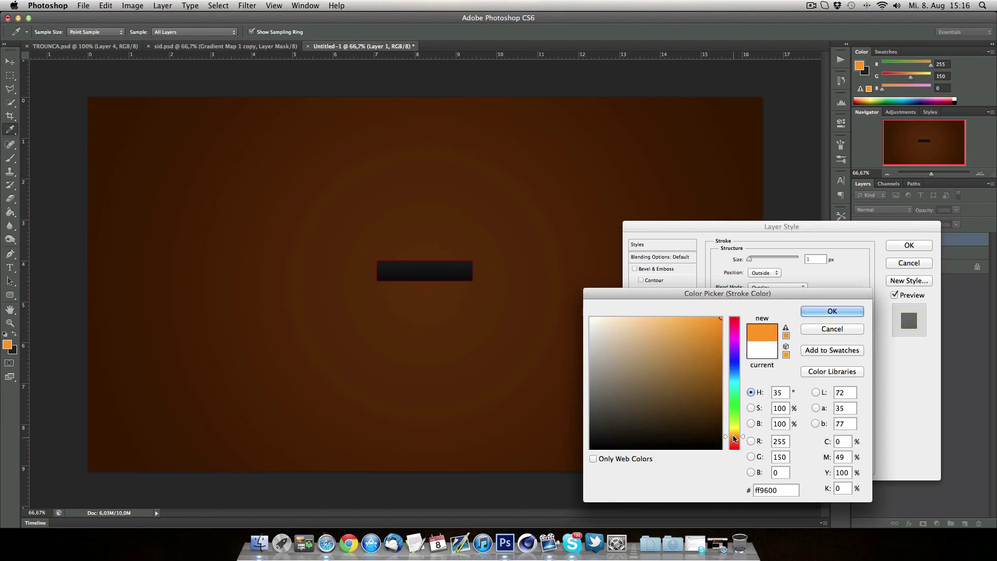
{"action": "key", "text": "Return"}
{"action": "left_click", "coordinate": [768, 287]}
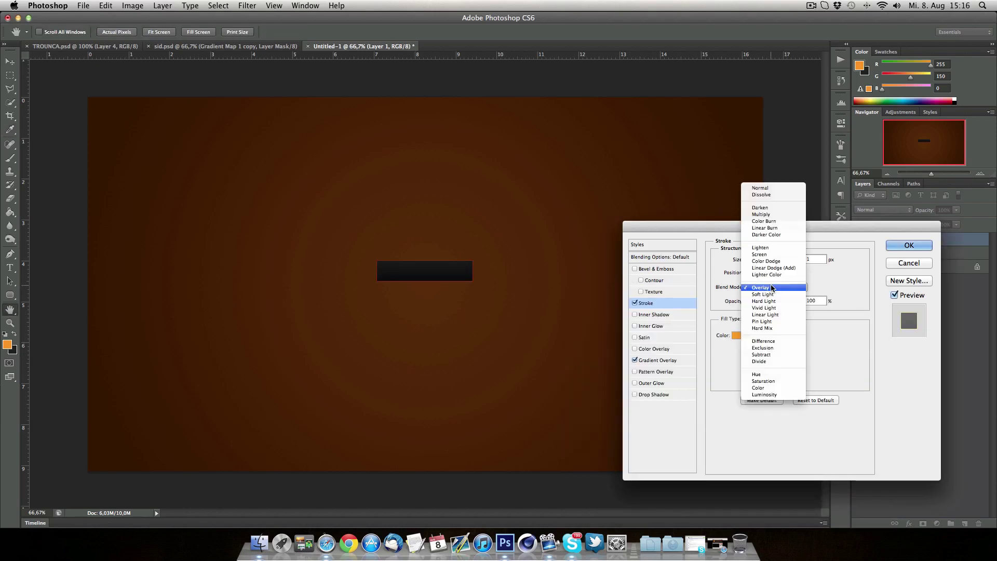
{"action": "left_click", "coordinate": [759, 188]}
{"action": "left_click_drag", "start_coordinate": [783, 302], "coordinate": [768, 305]}
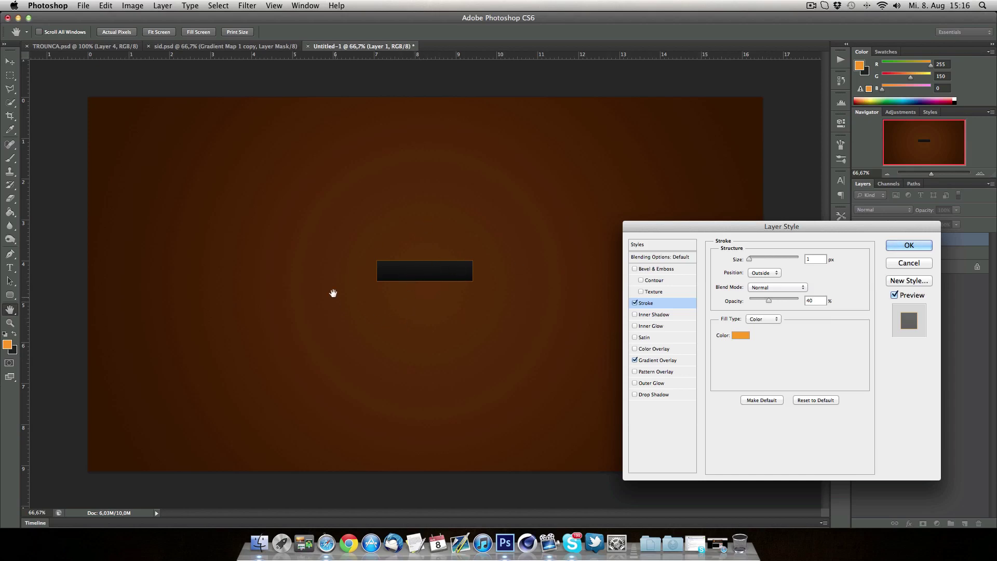
{"action": "left_click", "coordinate": [326, 540]}
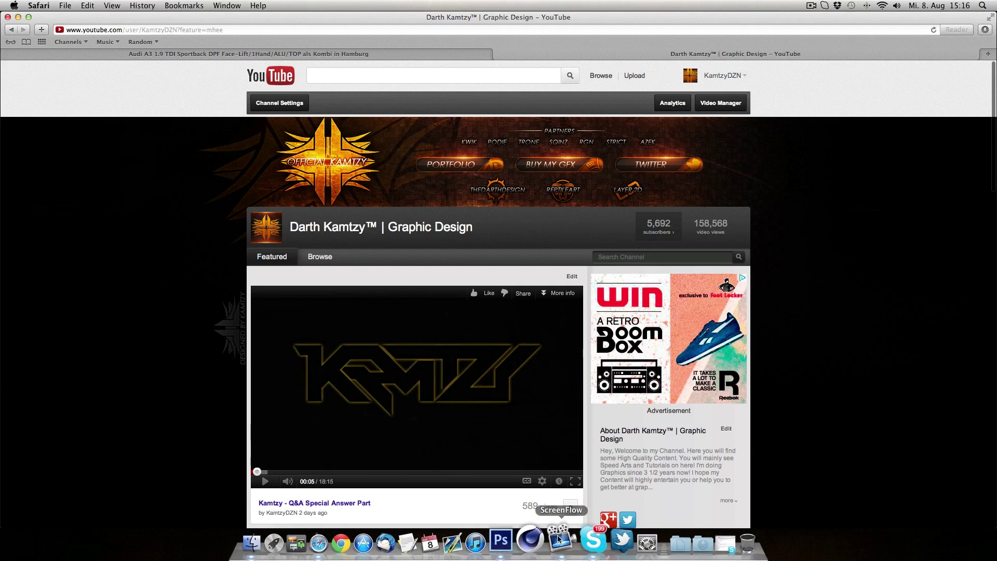
{"action": "left_click", "coordinate": [516, 543]}
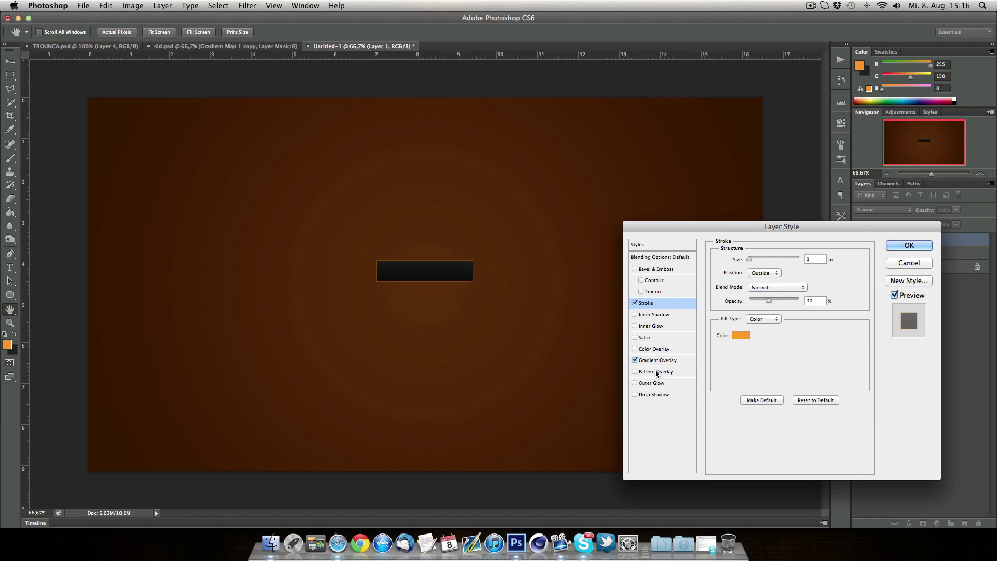
Add an Inner Shadow at 100% opacity, 2 px distance and 15 px size, and apply it
{"action": "left_click", "coordinate": [649, 315]}
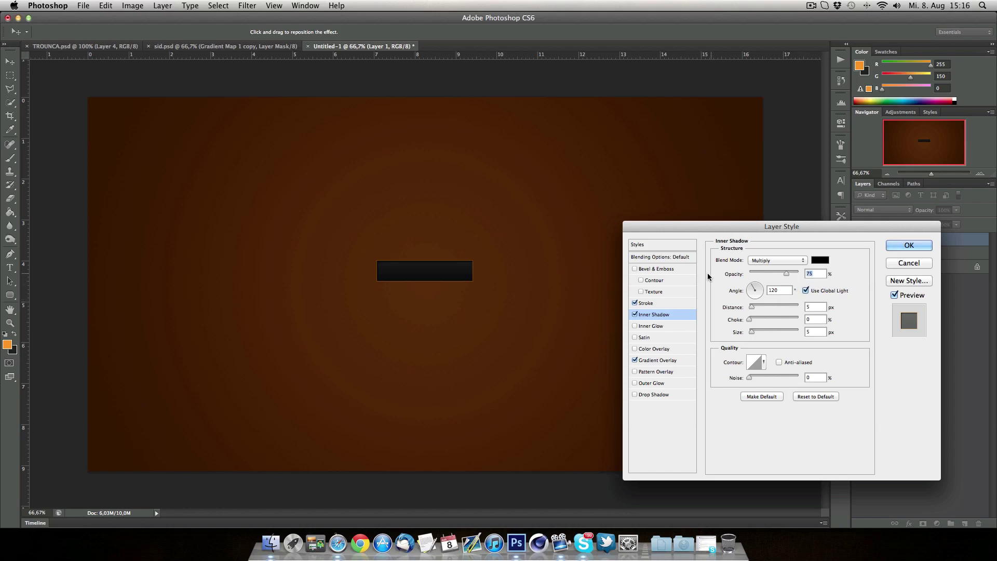
{"action": "double_click", "coordinate": [813, 306]}
{"action": "type", "text": "2"}
{"action": "double_click", "coordinate": [811, 331]}
{"action": "type", "text": "7"}
{"action": "mouse_move", "coordinate": [786, 273]}
{"action": "left_mouse_down"}
{"action": "mouse_move", "coordinate": [847, 276]}
{"action": "mouse_move", "coordinate": [794, 276]}
{"action": "left_mouse_up"}
{"action": "left_click_drag", "start_coordinate": [755, 332], "coordinate": [755, 331]}
{"action": "type", "text": "15"}
{"action": "key", "text": "Return"}
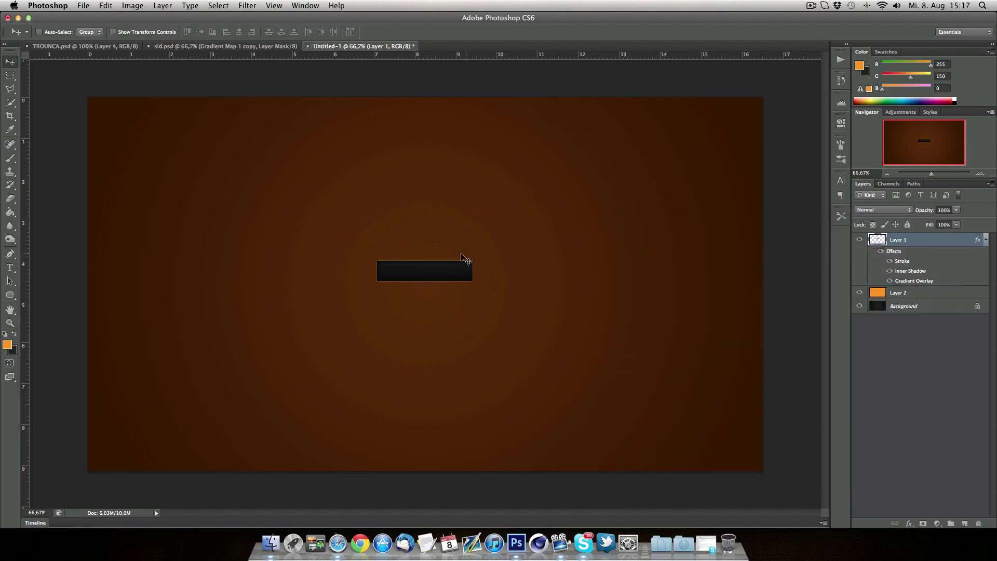
Add a Drop Shadow to the bar at 100% opacity with 0 px distance and apply it
{"action": "left_click", "coordinate": [986, 240]}
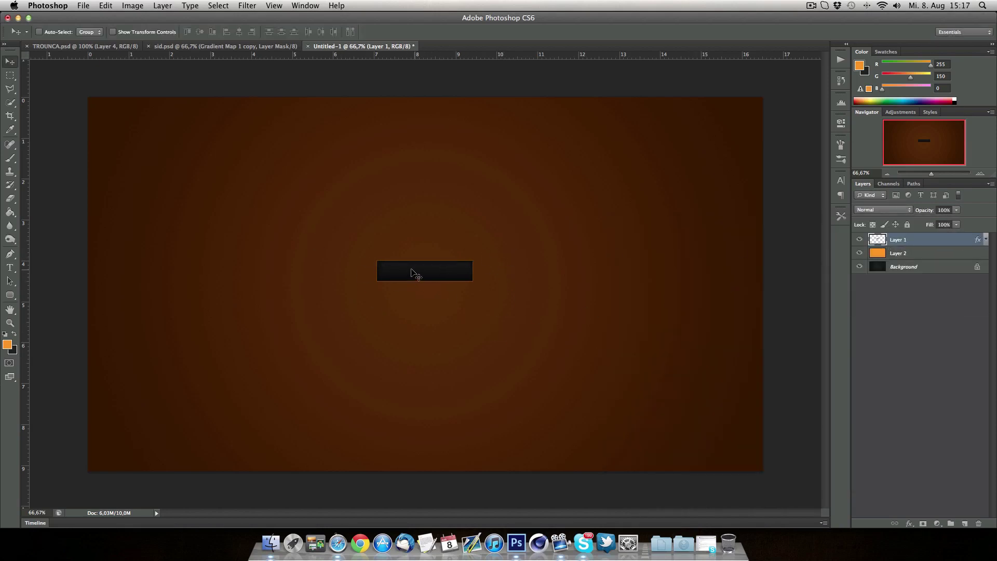
{"action": "double_click", "coordinate": [946, 242]}
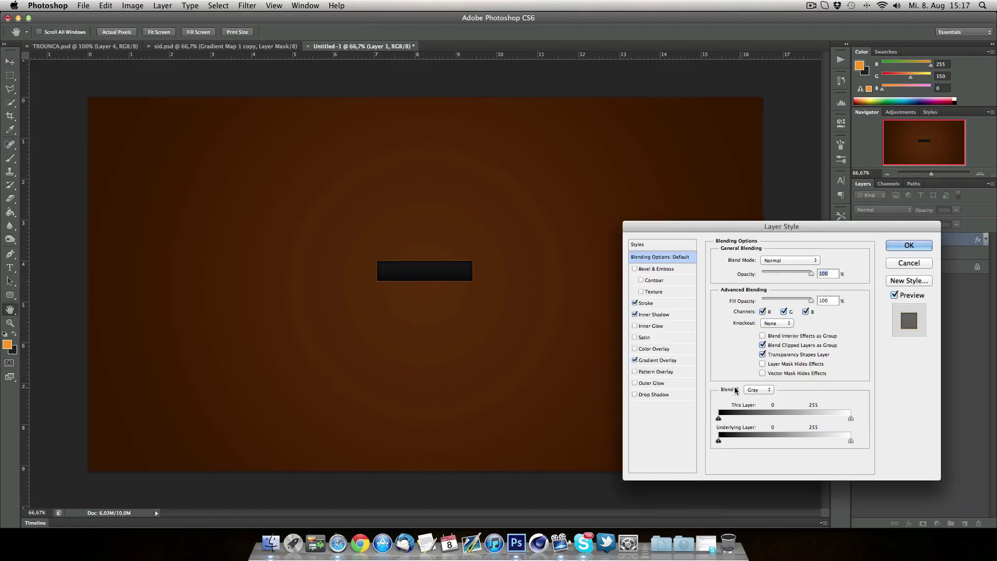
{"action": "left_click", "coordinate": [655, 396]}
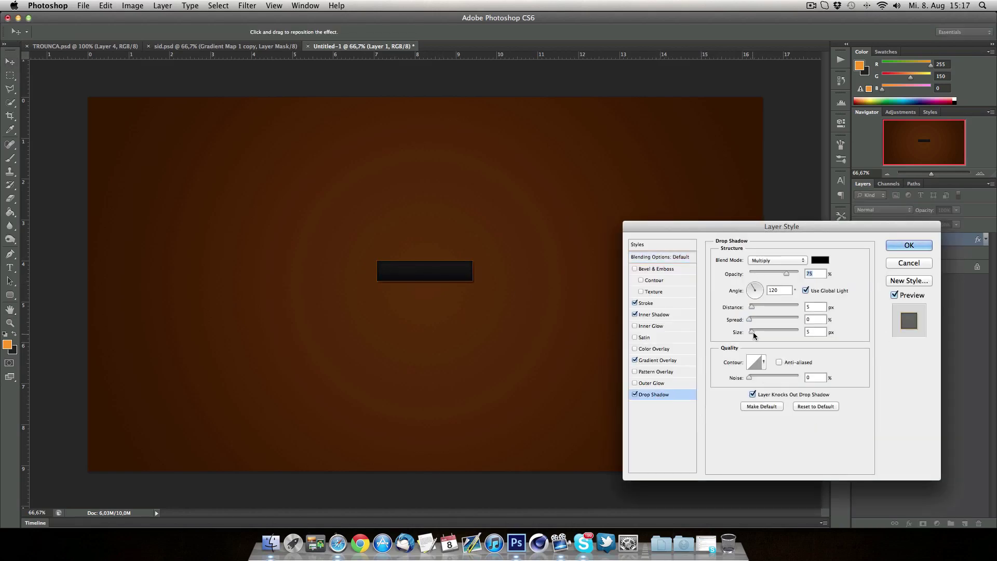
{"action": "left_click_drag", "start_coordinate": [785, 276], "coordinate": [807, 266]}
{"action": "left_click", "coordinate": [762, 307]}
{"action": "type", "text": "0101080"}
{"action": "key", "text": "Return"}
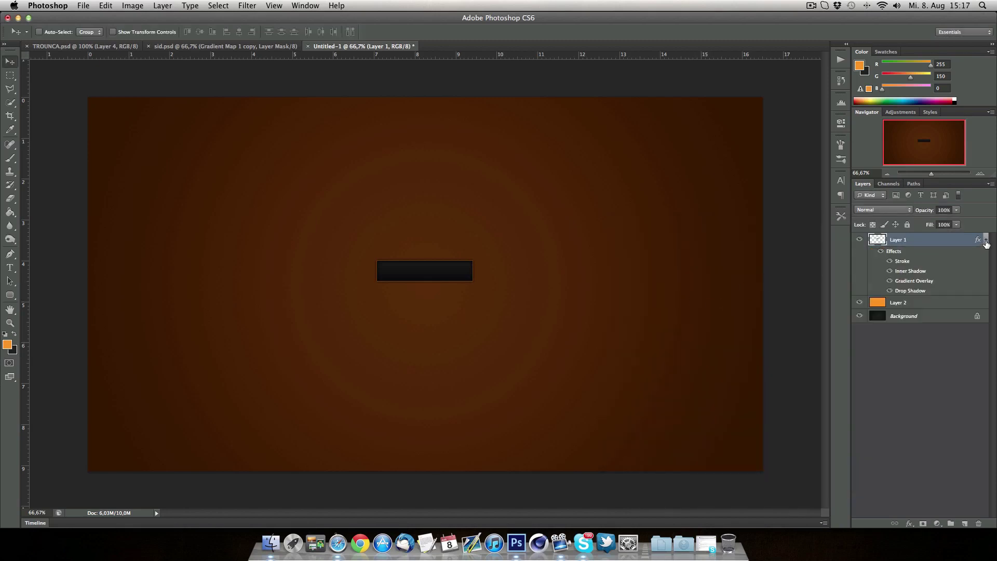
{"action": "left_click", "coordinate": [337, 543]}
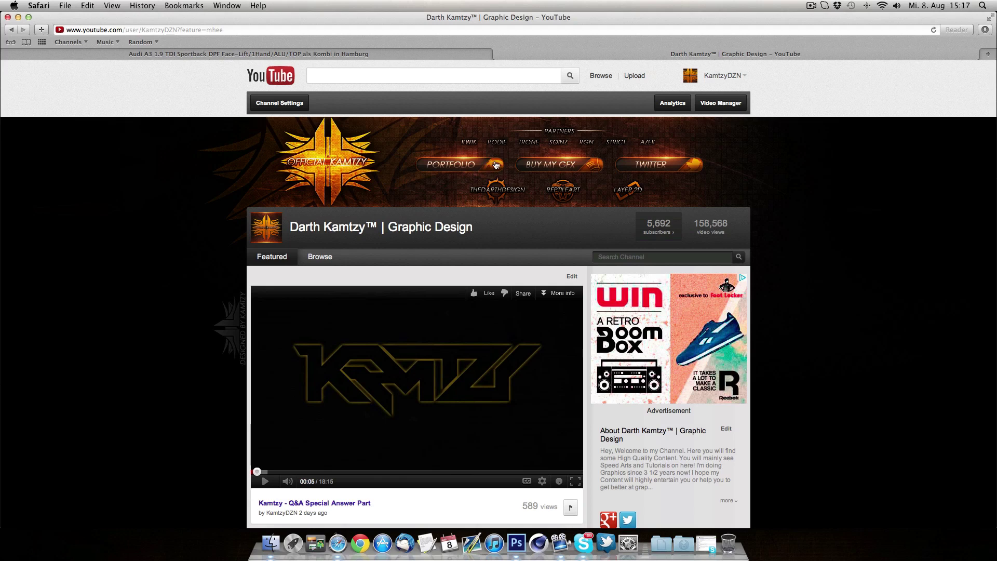
Switch from Safari back to Photoshop using its Dock icon
{"action": "left_click", "coordinate": [515, 542]}
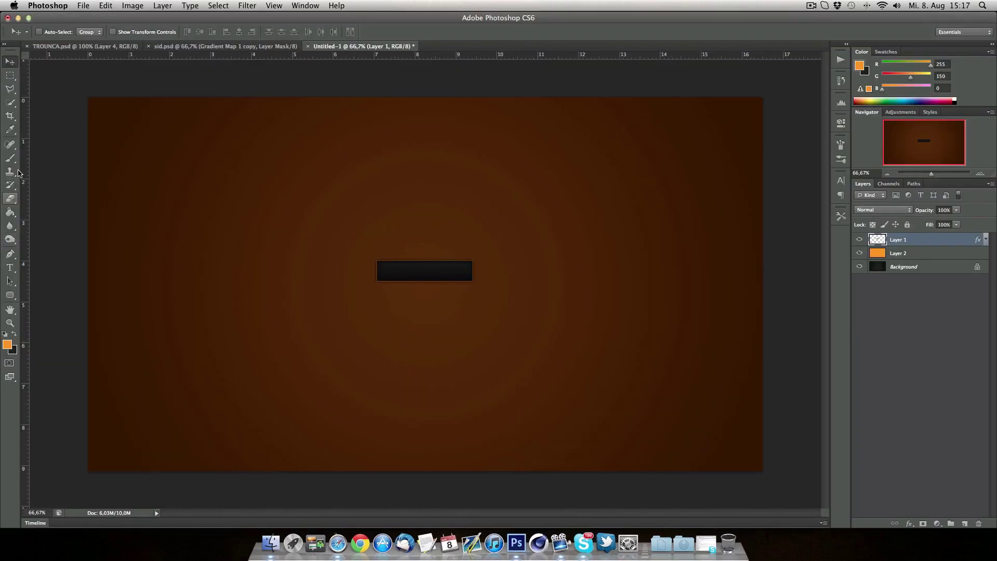
Copy the bar's right end onto its own layer with a rectangular selection
{"action": "left_click", "coordinate": [9, 77]}
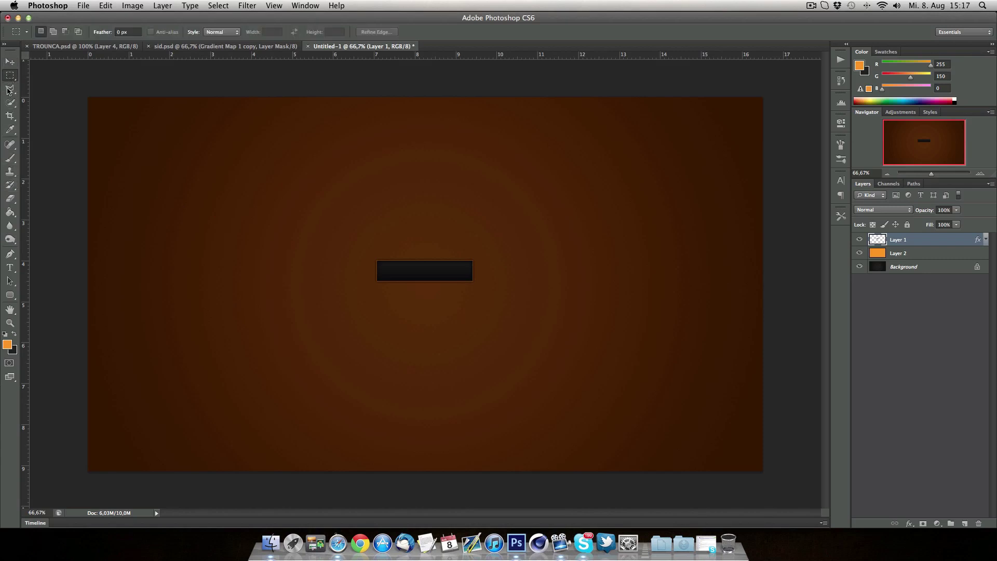
{"action": "mouse_move", "coordinate": [490, 292]}
{"action": "left_mouse_down"}
{"action": "mouse_move", "coordinate": [450, 252]}
{"action": "mouse_move", "coordinate": [492, 289]}
{"action": "left_mouse_up"}
{"action": "right_click", "coordinate": [461, 270]}
{"action": "key", "text": "Return"}
Raise the copied cap's gradient overlay opacity to 100% and open its gradient for editing
{"action": "left_click", "coordinate": [987, 242]}
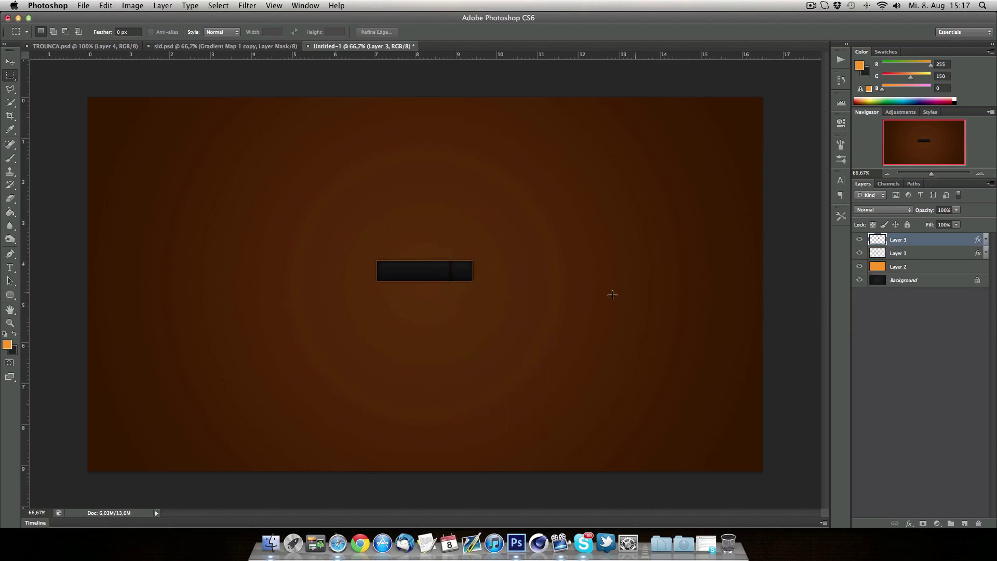
{"action": "double_click", "coordinate": [961, 244]}
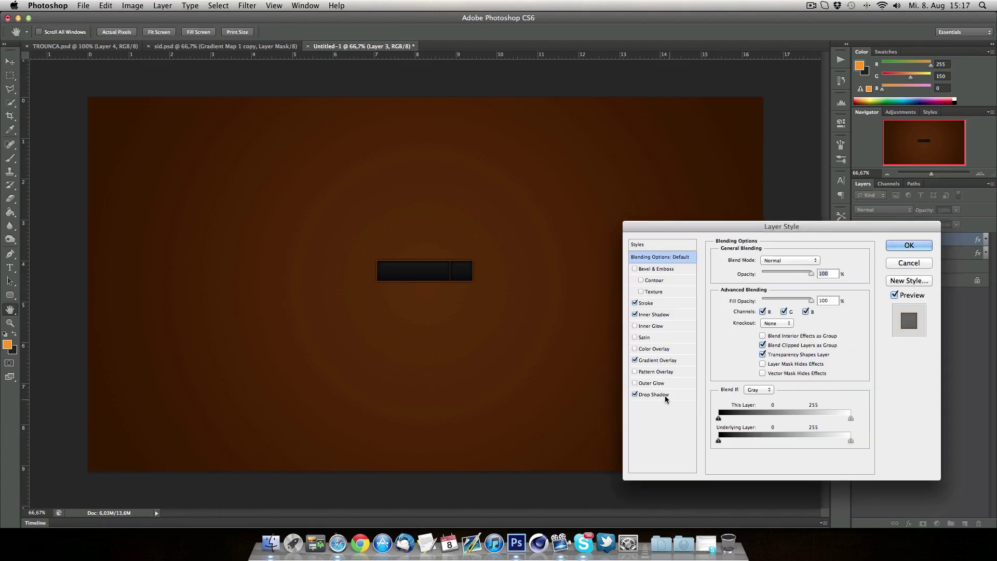
{"action": "left_click", "coordinate": [657, 360]}
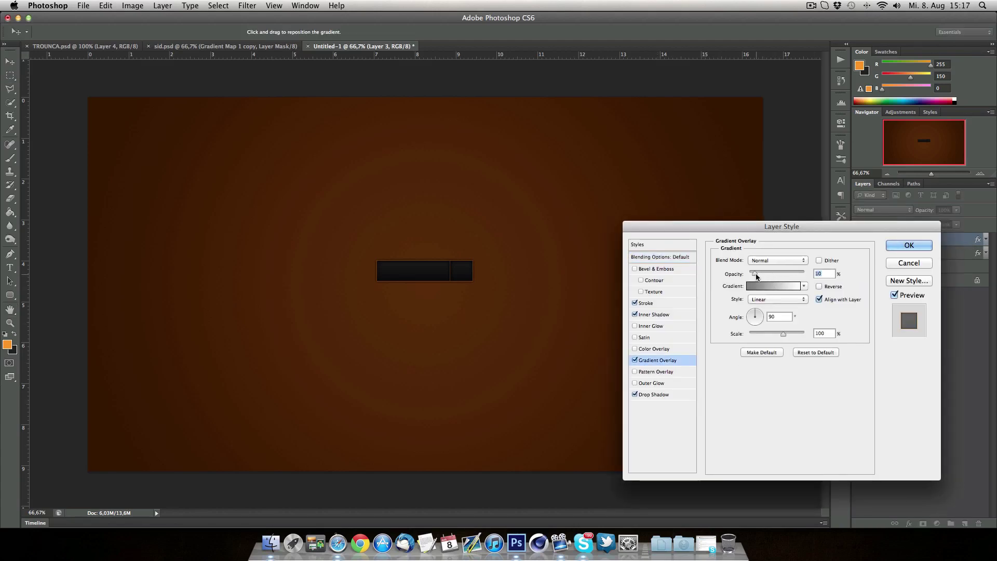
{"action": "left_click_drag", "start_coordinate": [756, 273], "coordinate": [804, 272]}
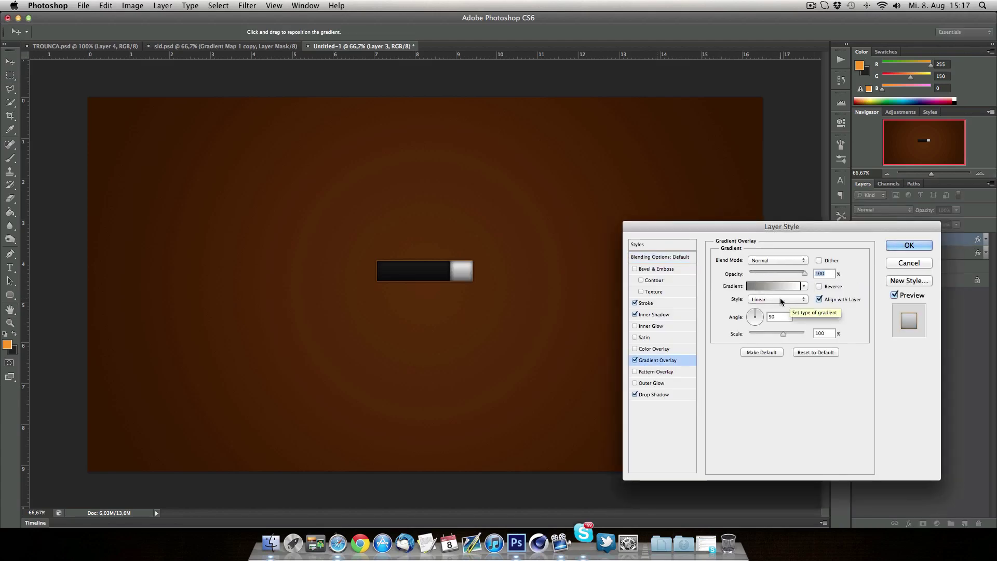
{"action": "left_click", "coordinate": [778, 287]}
{"action": "left_click", "coordinate": [779, 289]}
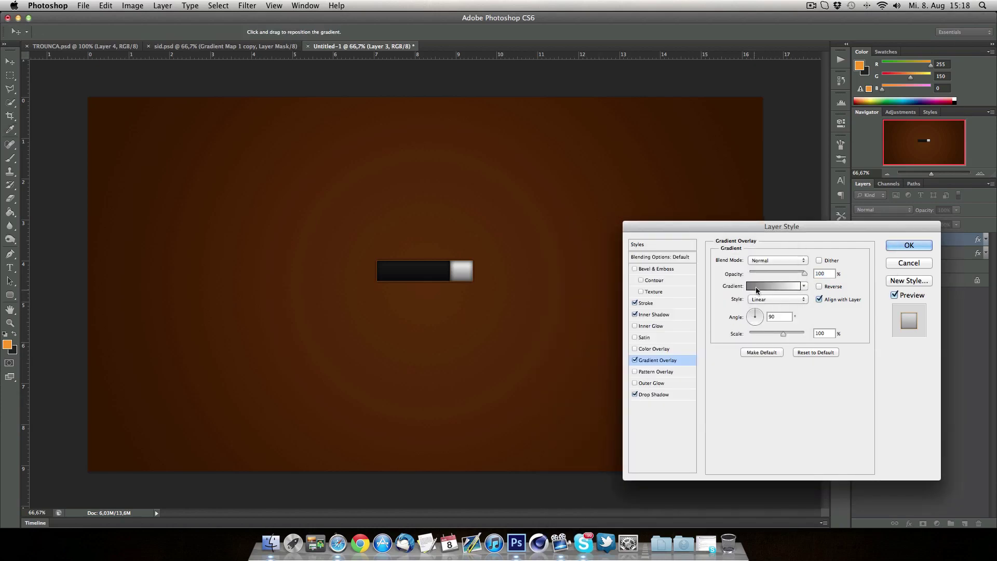
{"action": "left_click", "coordinate": [773, 287]}
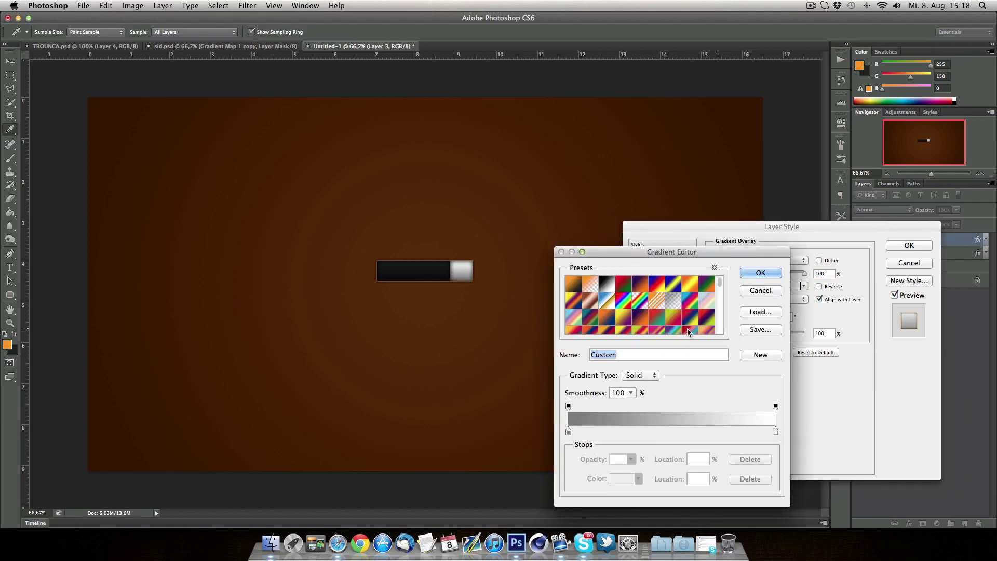
Start from the foreground-to-background preset and arrange the stops to run black to orange
{"action": "left_click", "coordinate": [573, 284]}
{"action": "left_click_drag", "start_coordinate": [568, 431], "coordinate": [683, 431]}
{"action": "left_click_drag", "start_coordinate": [775, 432], "coordinate": [568, 431]}
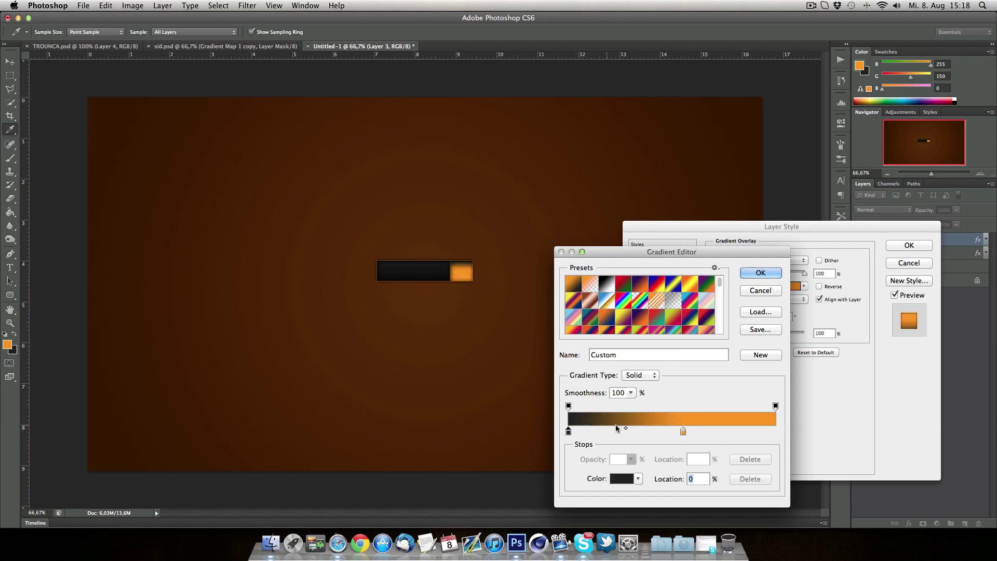
{"action": "left_click_drag", "start_coordinate": [681, 432], "coordinate": [775, 431]}
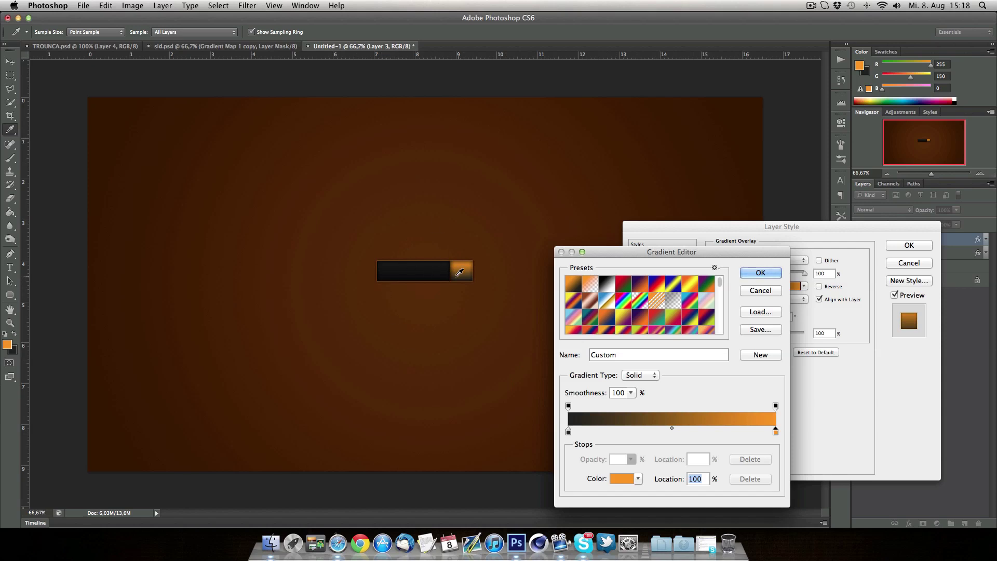
Set the left gradient stop to dark brown and the right stop to a slightly darker orange
{"action": "double_click", "coordinate": [568, 431]}
{"action": "left_click_drag", "start_coordinate": [734, 449], "coordinate": [730, 408]}
{"action": "left_click", "coordinate": [722, 415]}
{"action": "key", "text": "Return"}
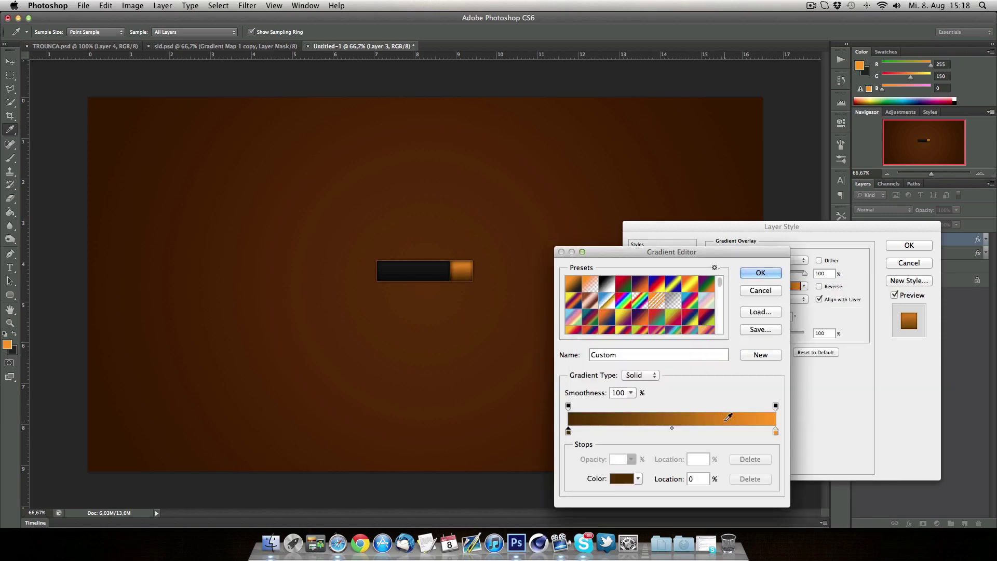
{"action": "double_click", "coordinate": [774, 431]}
{"action": "left_click_drag", "start_coordinate": [720, 335], "coordinate": [736, 341]}
{"action": "key", "text": "Return"}
{"action": "key", "text": "Return"}
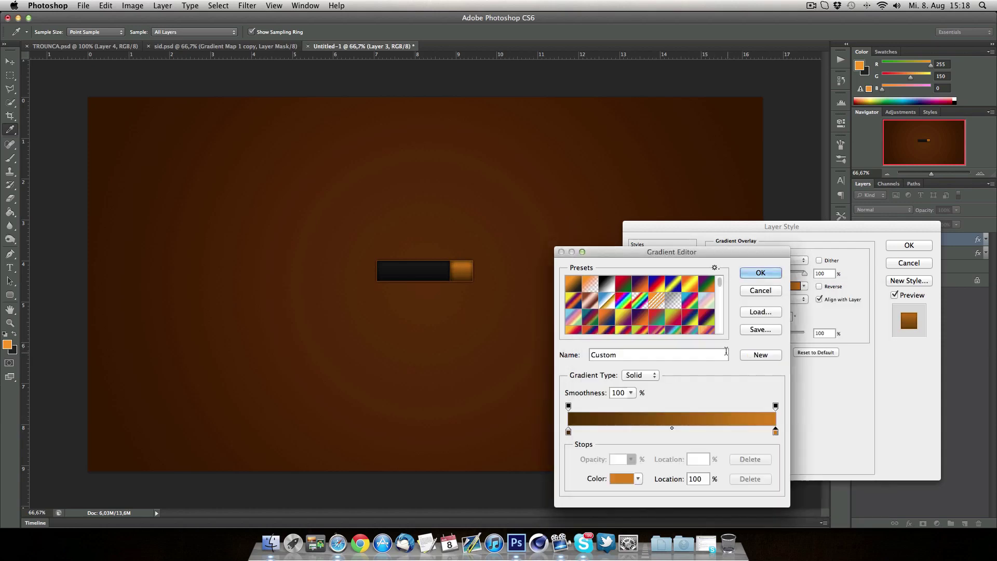
{"action": "left_click", "coordinate": [654, 314]}
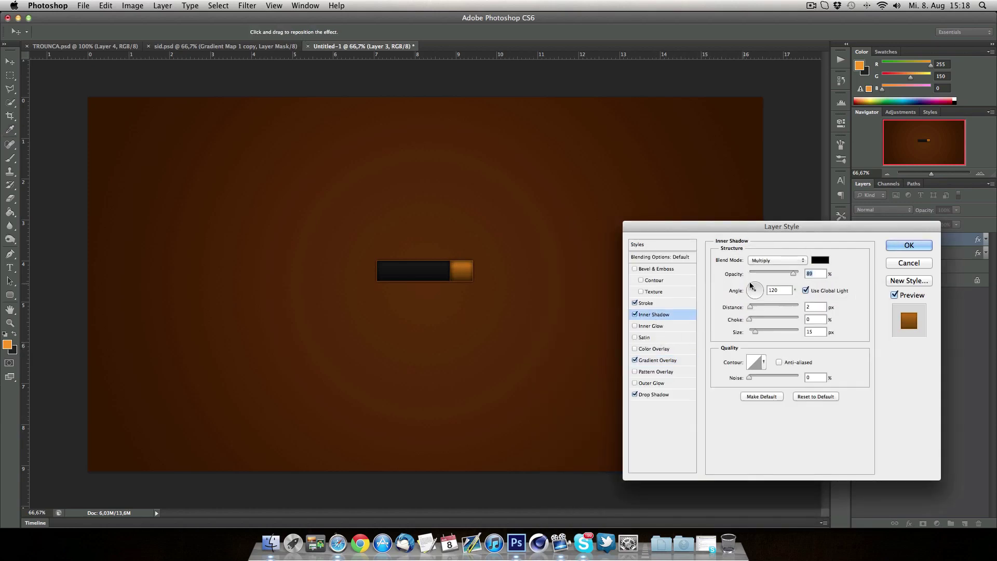
Set the cap's inner shadow to 5 px distance and 7 px size, then apply the style
{"action": "type", "text": "4"}
{"action": "left_click", "coordinate": [750, 310]}
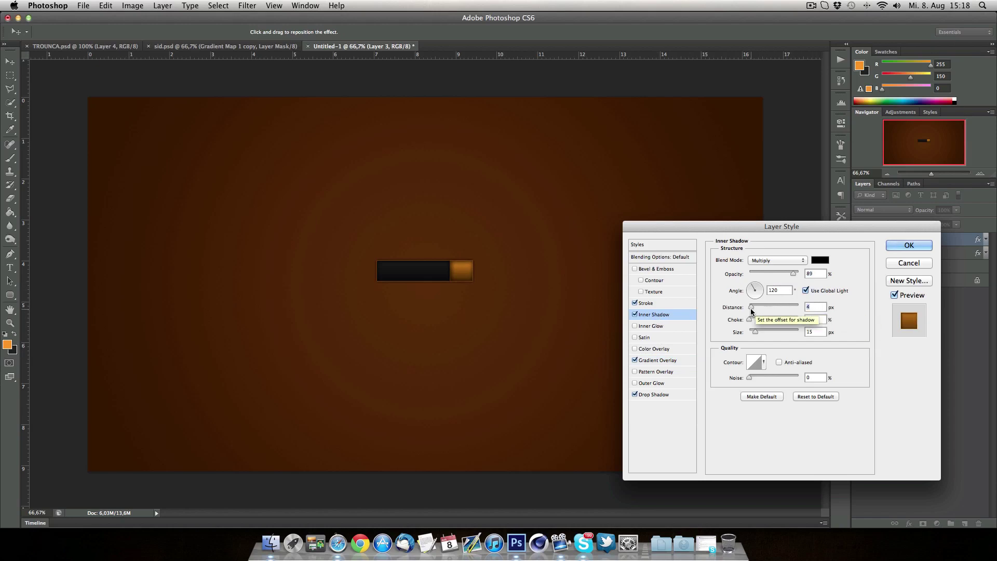
{"action": "type", "text": "7"}
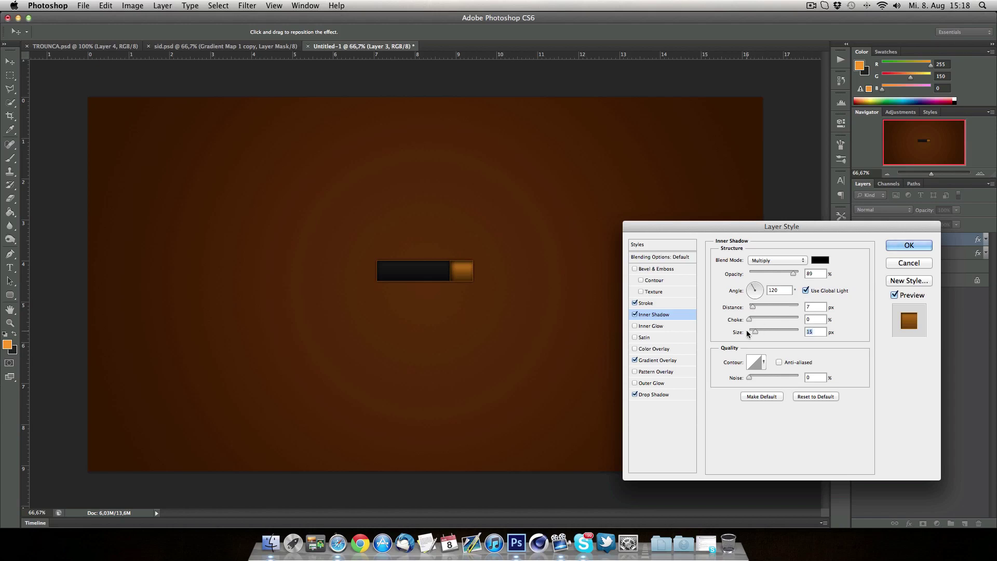
{"action": "type", "text": "7"}
{"action": "type", "text": "5"}
{"action": "key", "text": "Return"}
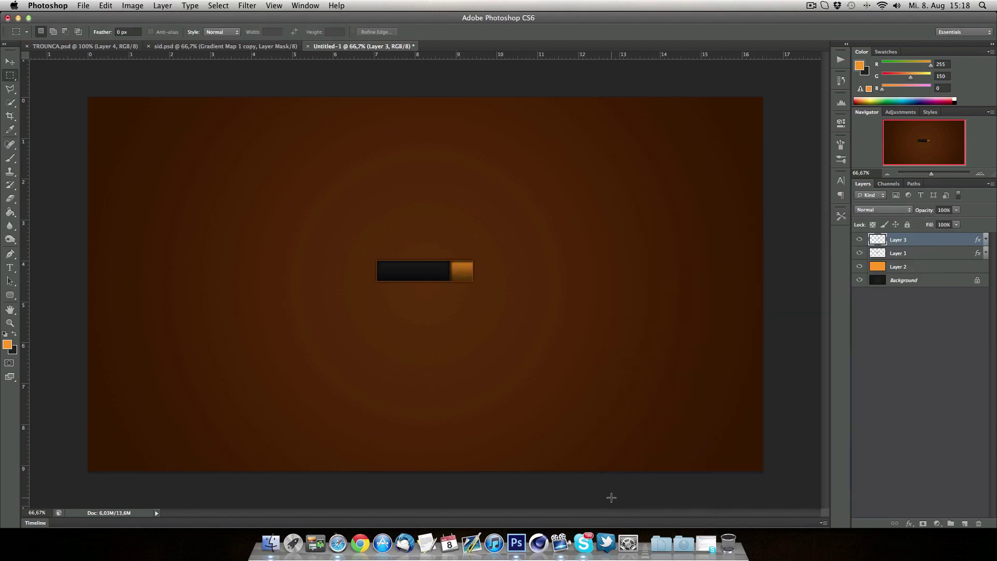
Find TwitterBird.png in Finder's All My Files and open it with Adobe Photoshop CS6
{"action": "left_click", "coordinate": [271, 542]}
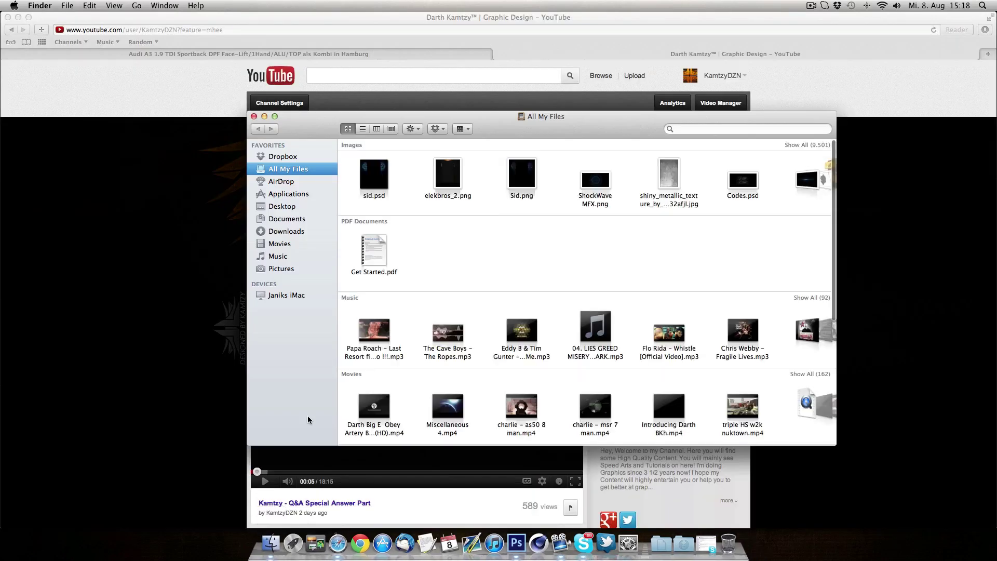
{"action": "scroll", "coordinate": [411, 196], "scroll_direction": "right", "scroll_amount": 15}
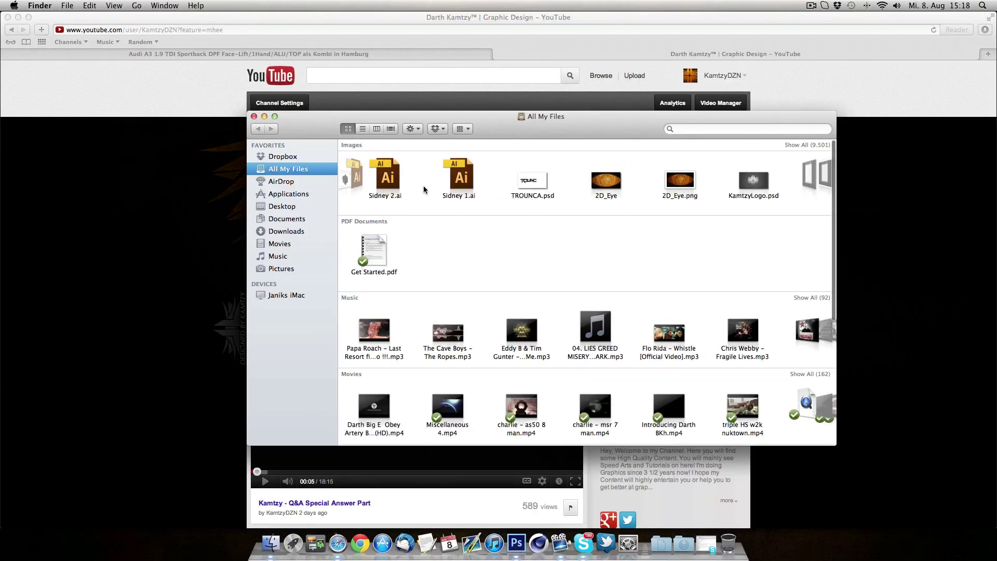
{"action": "scroll", "coordinate": [424, 190], "scroll_direction": "left", "scroll_amount": 5}
{"action": "scroll", "coordinate": [431, 186], "scroll_direction": "right", "scroll_amount": 10}
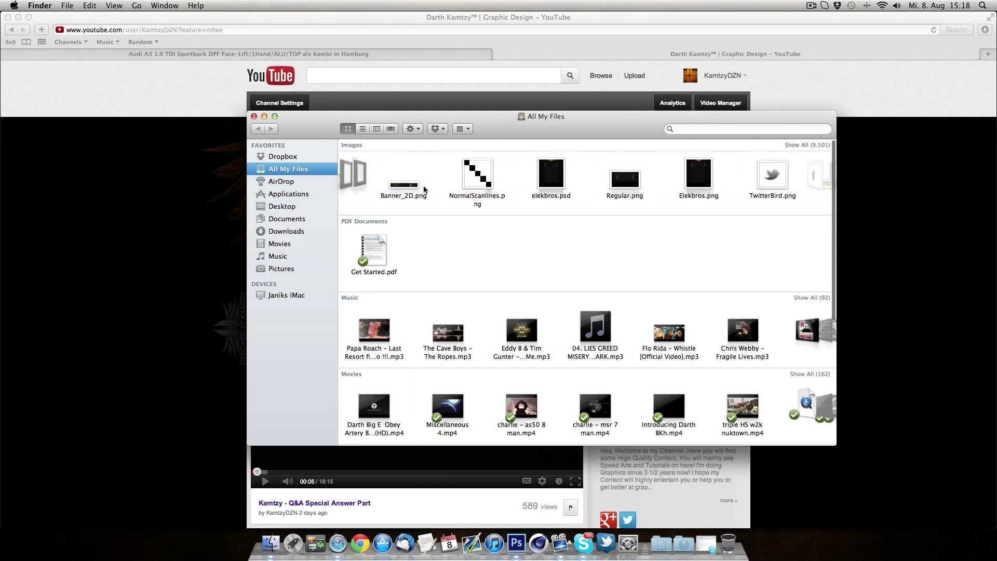
{"action": "right_click", "coordinate": [547, 180]}
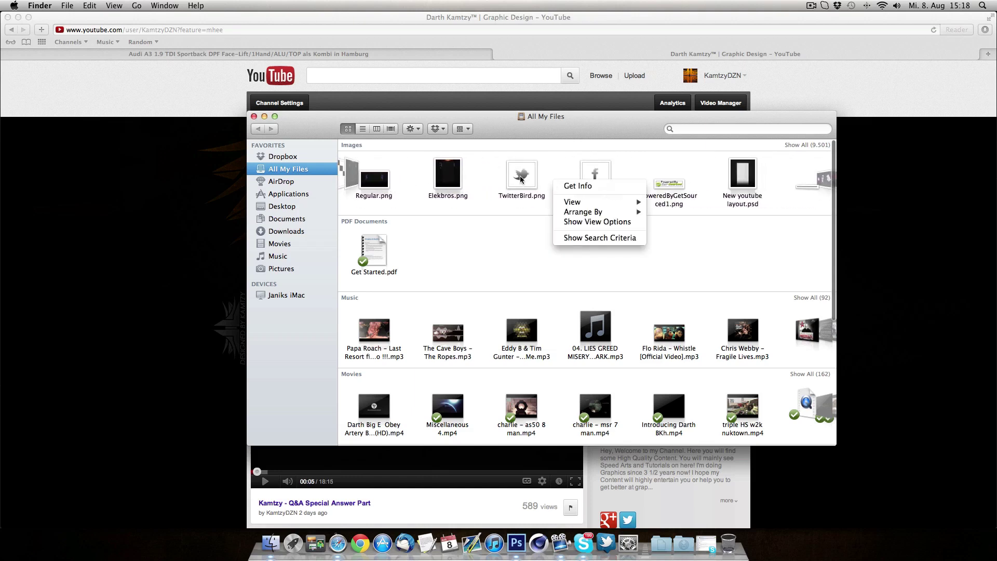
{"action": "right_click", "coordinate": [520, 177]}
{"action": "mouse_move", "coordinate": [566, 191]}
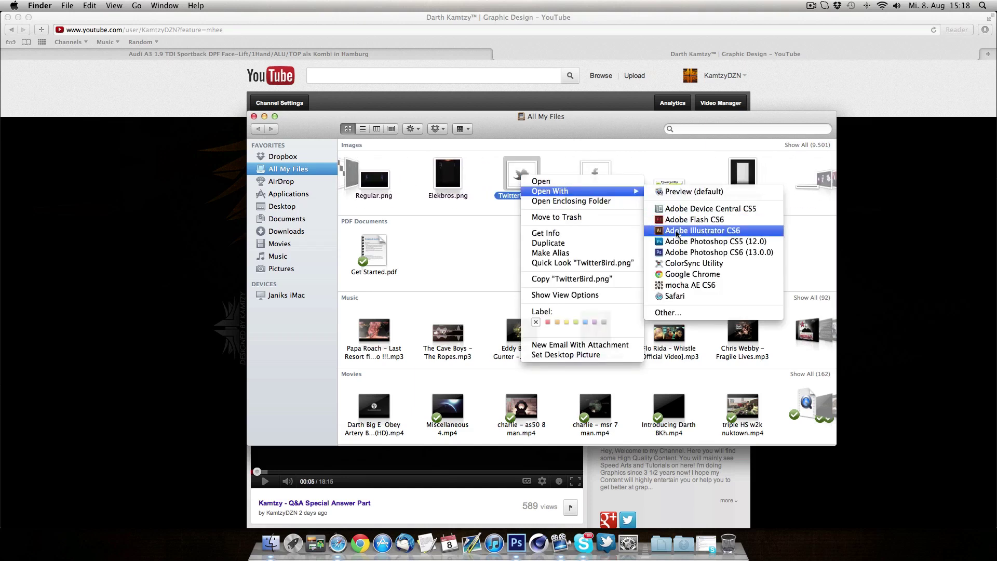
{"action": "left_click", "coordinate": [671, 252]}
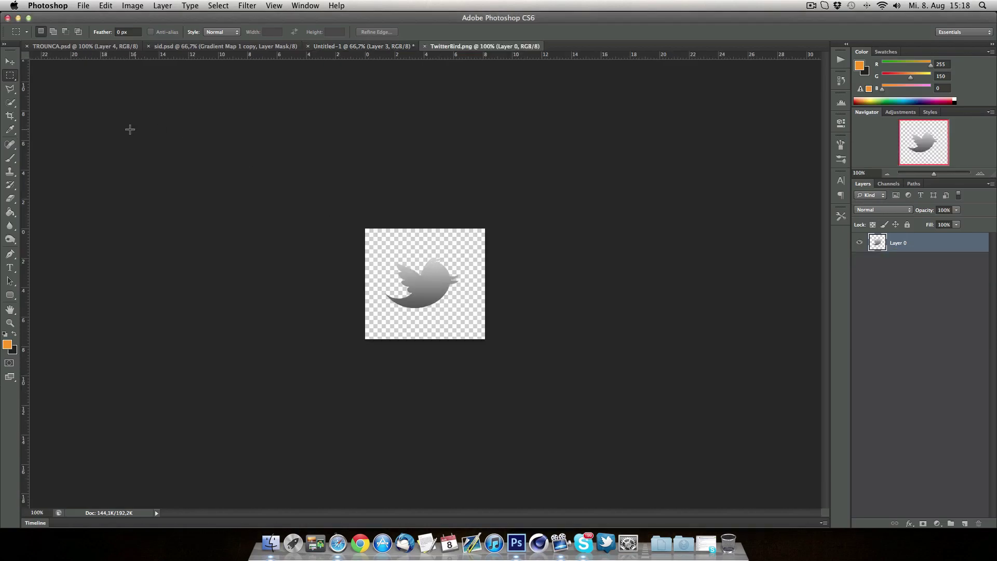
Drag the bird into Untitled-1, then scale it down and rotate it slightly
{"action": "left_click", "coordinate": [11, 62]}
{"action": "mouse_move", "coordinate": [445, 271]}
{"action": "left_mouse_down"}
{"action": "mouse_move", "coordinate": [336, 48]}
{"action": "mouse_move", "coordinate": [419, 175]}
{"action": "mouse_move", "coordinate": [459, 278]}
{"action": "mouse_move", "coordinate": [473, 257]}
{"action": "mouse_move", "coordinate": [456, 279]}
{"action": "left_mouse_up"}
{"action": "key", "text": "super+t"}
{"action": "key", "text": "Return"}
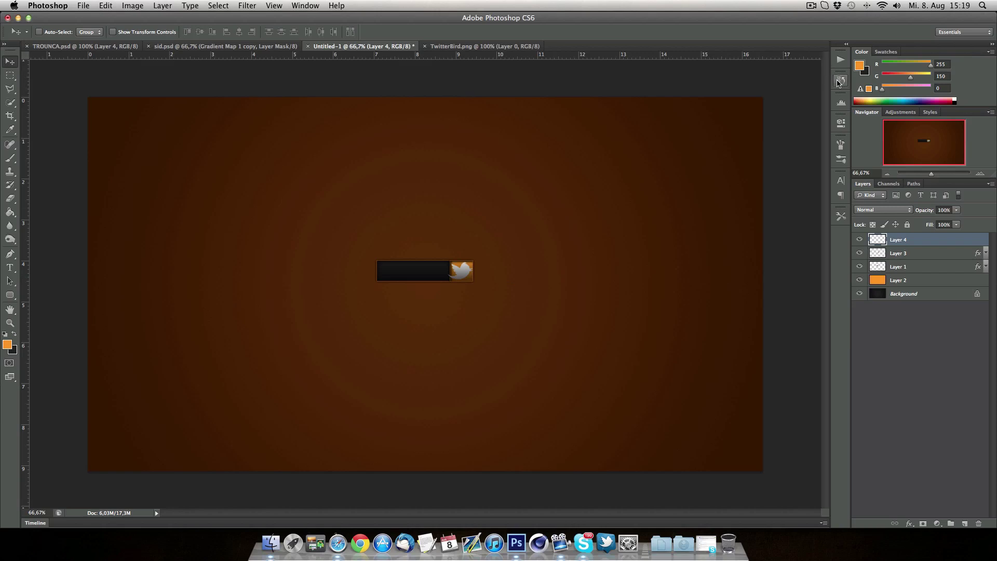
{"action": "key", "text": "super+t"}
{"action": "left_click_drag", "start_coordinate": [520, 261], "coordinate": [518, 243]}
{"action": "key", "text": "Return"}
Use the History panel to revert the bird to its earlier, larger size
{"action": "left_click", "coordinate": [840, 80]}
{"action": "left_click", "coordinate": [765, 90]}
{"action": "left_click", "coordinate": [787, 80]}
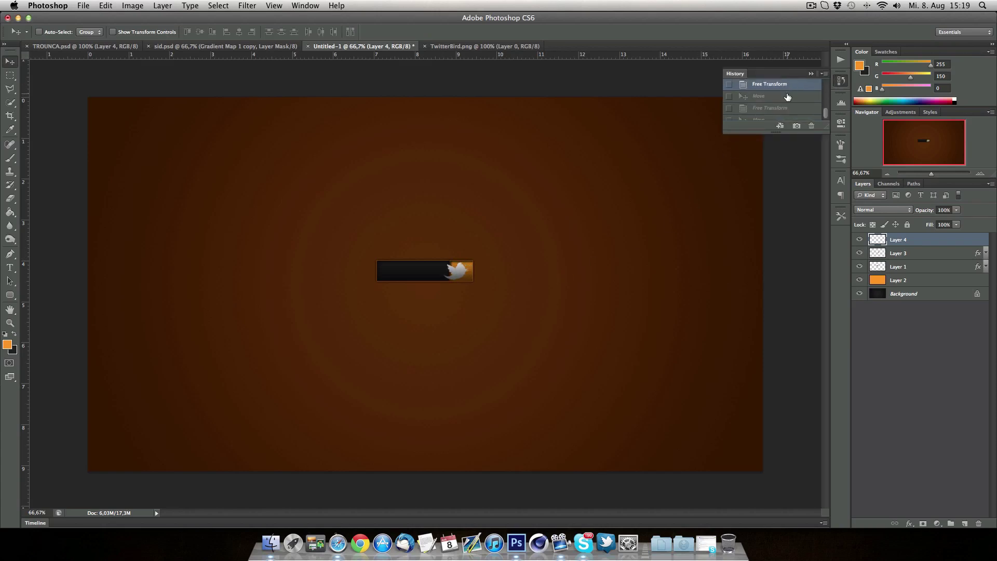
{"action": "scroll", "coordinate": [781, 92], "scroll_direction": "up", "scroll_amount": 1}
{"action": "left_click", "coordinate": [778, 87]}
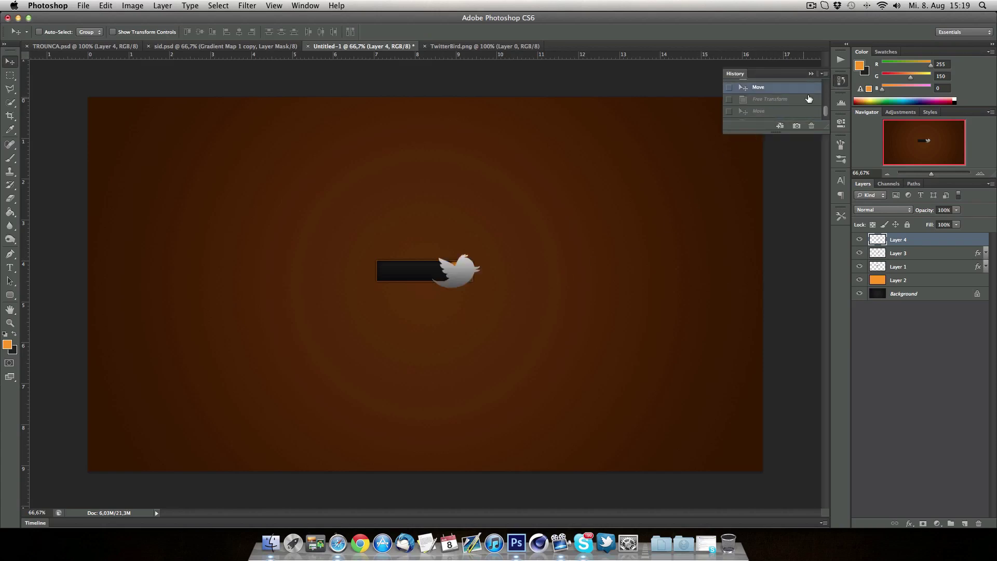
{"action": "left_click", "coordinate": [811, 73]}
Shrink the bird to about 72%, tilt it, and fit it onto the orange cap
{"action": "key", "text": "super+t"}
{"action": "left_click_drag", "start_coordinate": [482, 251], "coordinate": [466, 267]}
{"action": "key", "text": "Return"}
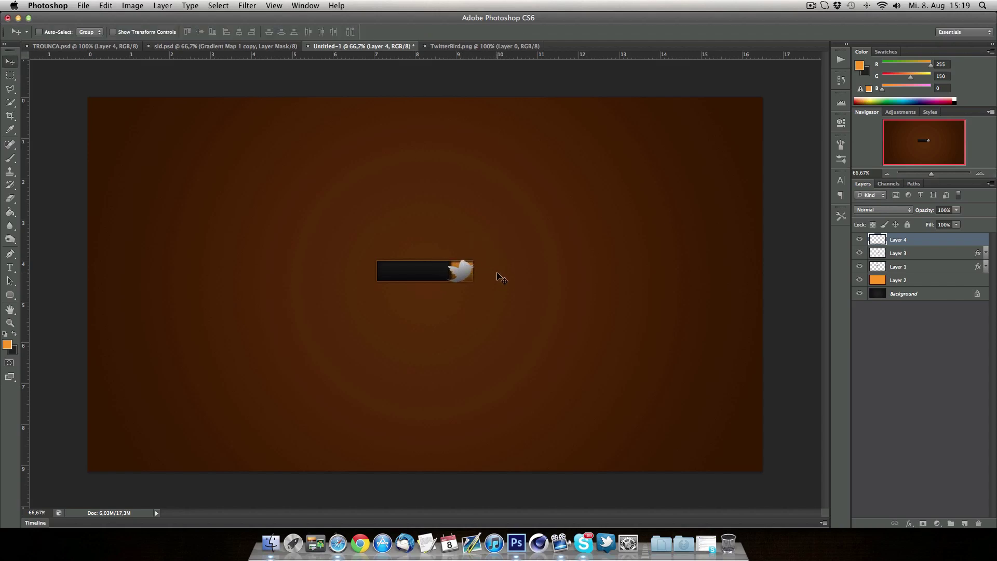
{"action": "key", "text": "super+t"}
{"action": "left_click_drag", "start_coordinate": [473, 258], "coordinate": [471, 261]}
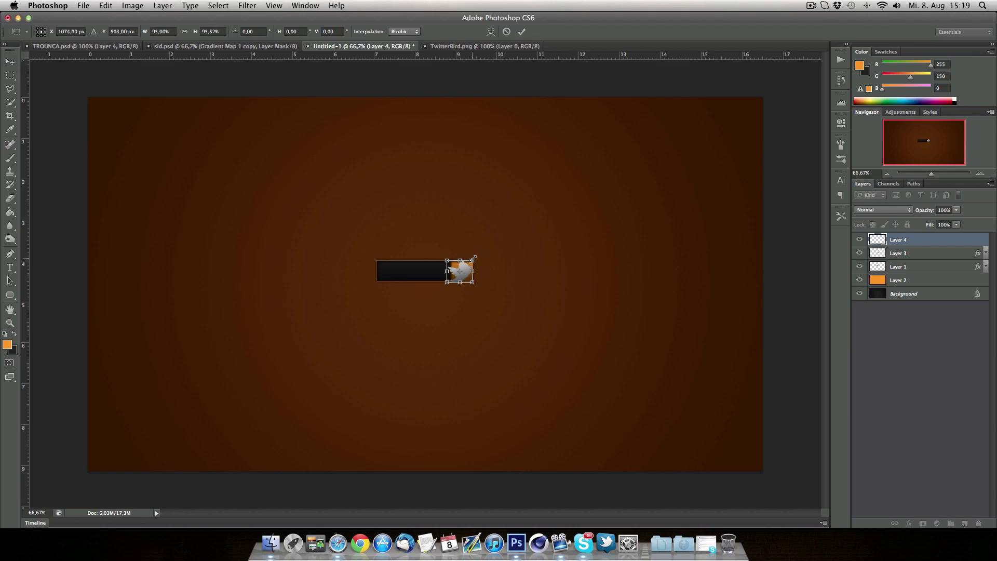
{"action": "key", "text": "Return"}
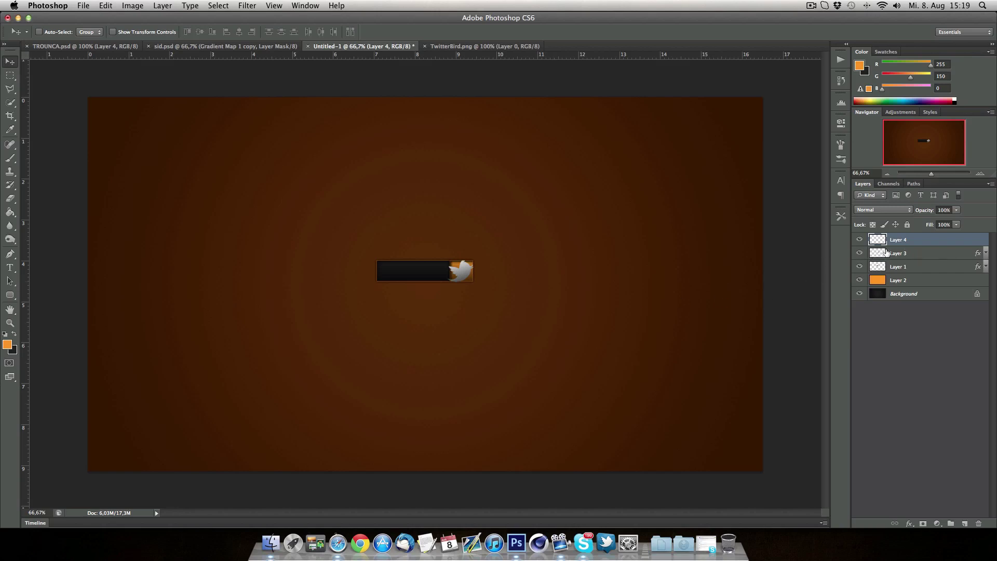
Add a Layer 4 drop shadow: 100% opacity, 0 px distance, 5% spread, 10 px size
{"action": "double_click", "coordinate": [933, 243]}
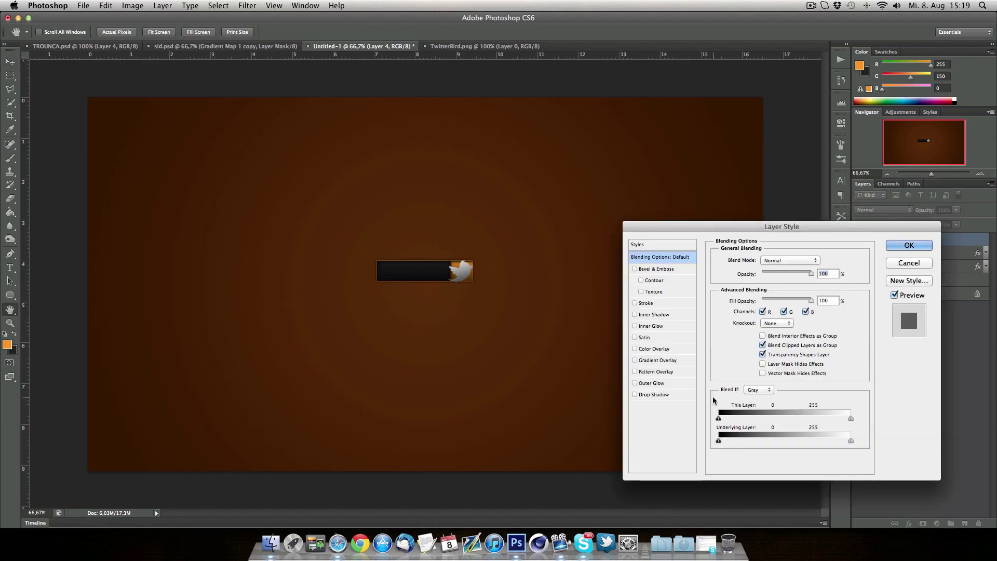
{"action": "left_click", "coordinate": [650, 393]}
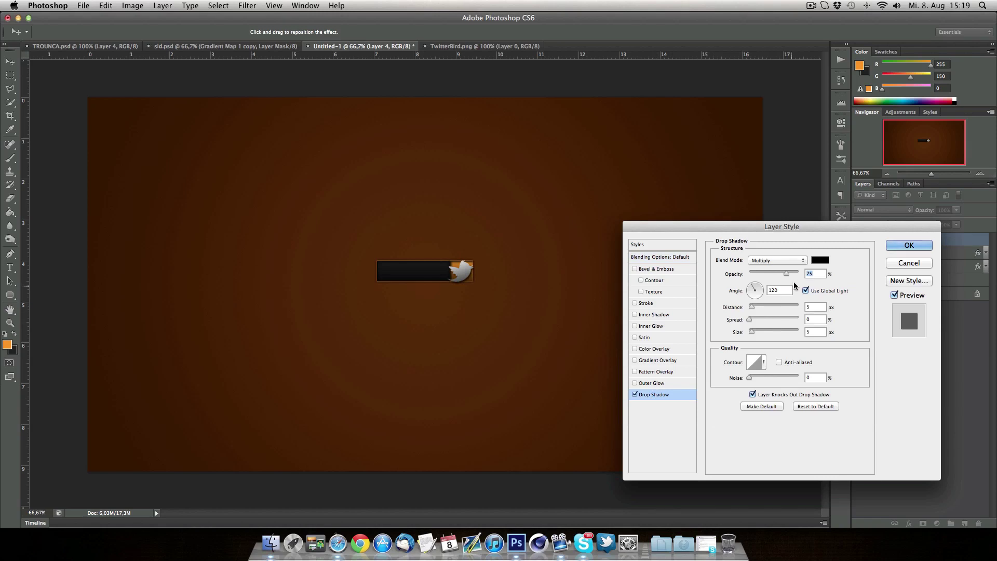
{"action": "left_click_drag", "start_coordinate": [787, 273], "coordinate": [799, 274]}
{"action": "left_click_drag", "start_coordinate": [751, 310], "coordinate": [748, 310]}
{"action": "left_click_drag", "start_coordinate": [749, 319], "coordinate": [744, 323]}
{"action": "type", "text": "10"}
{"action": "key", "text": "Tab"}
{"action": "type", "text": "10"}
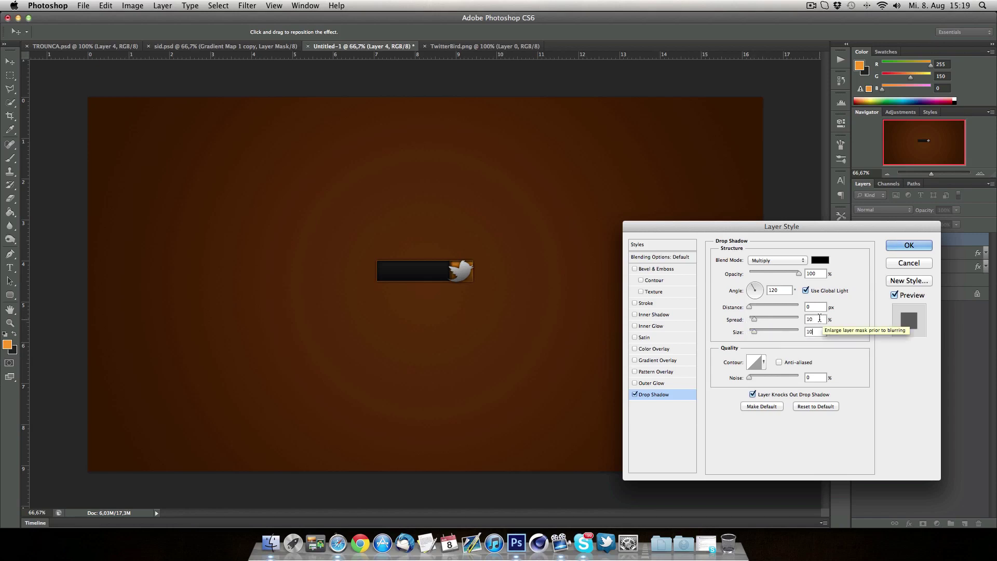
{"action": "left_click", "coordinate": [751, 319]}
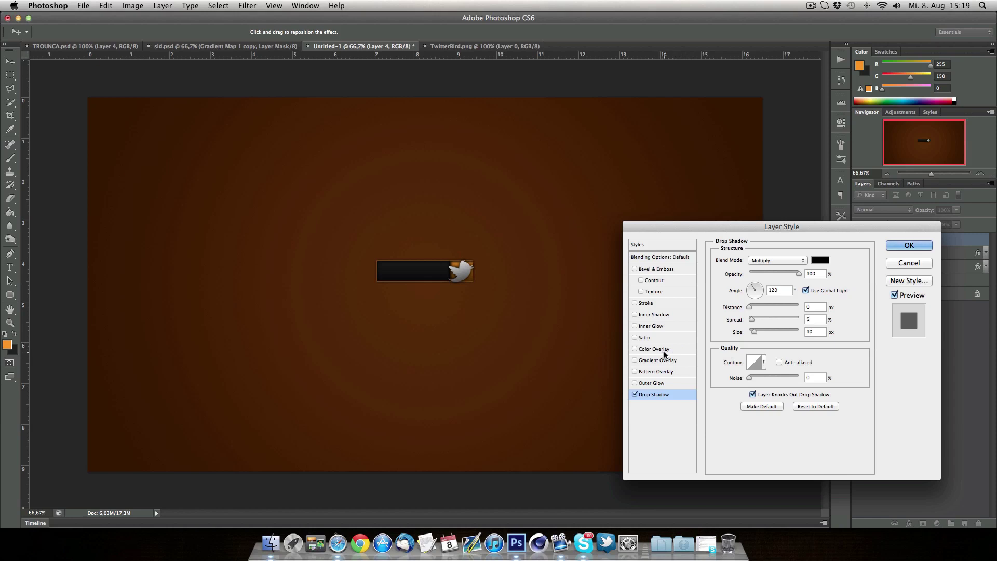
{"action": "key", "text": "Return"}
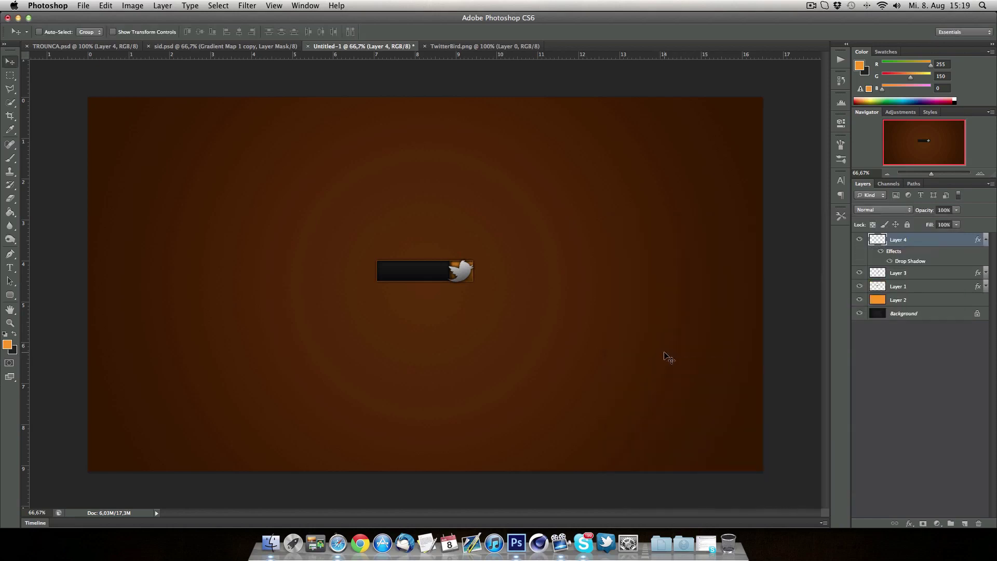
Merge the bird into a new empty layer and load the cap's shape as a selection
{"action": "left_click", "coordinate": [985, 241]}
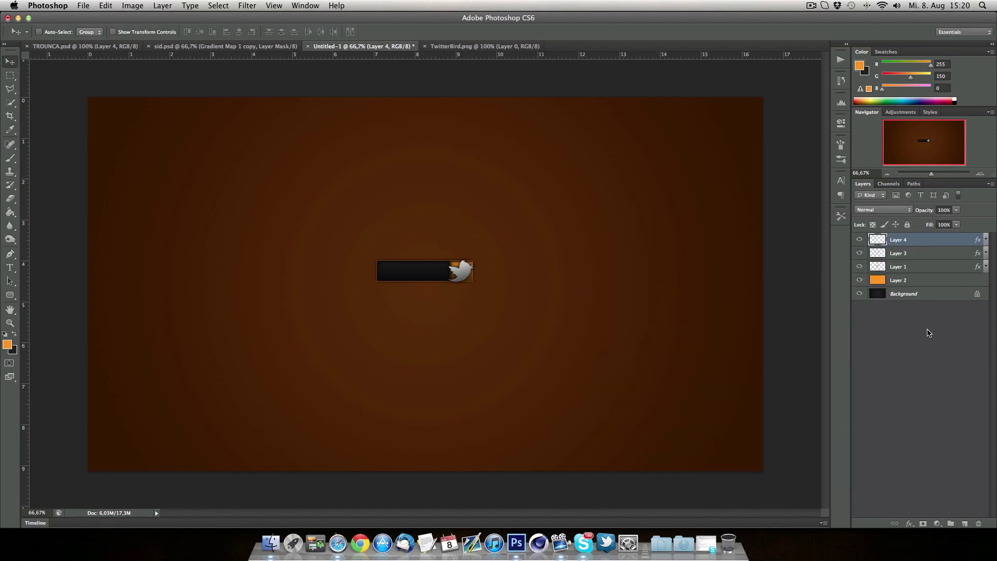
{"action": "left_click", "coordinate": [964, 524]}
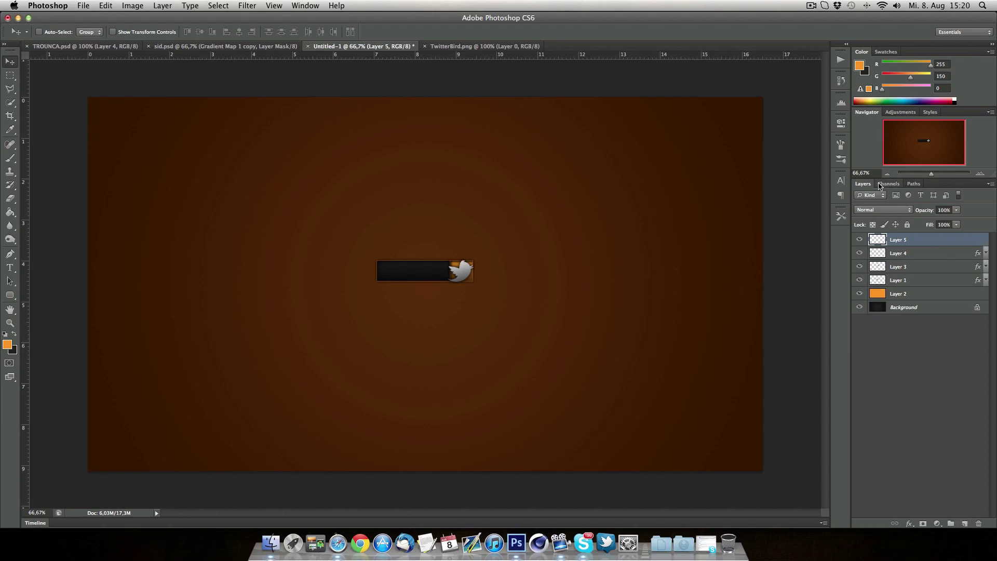
{"action": "left_click", "coordinate": [916, 253], "text": "shift"}
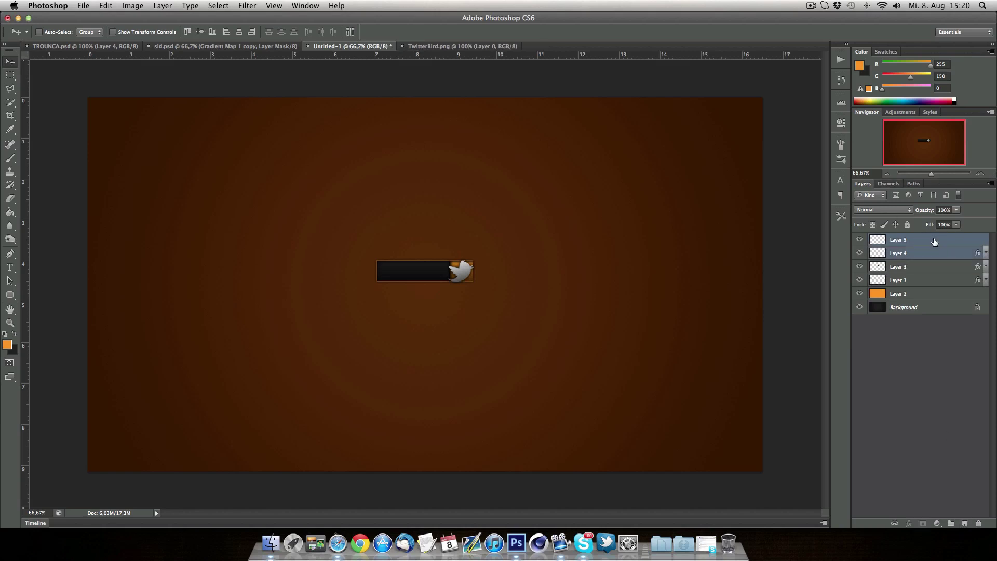
{"action": "key", "text": "super+e"}
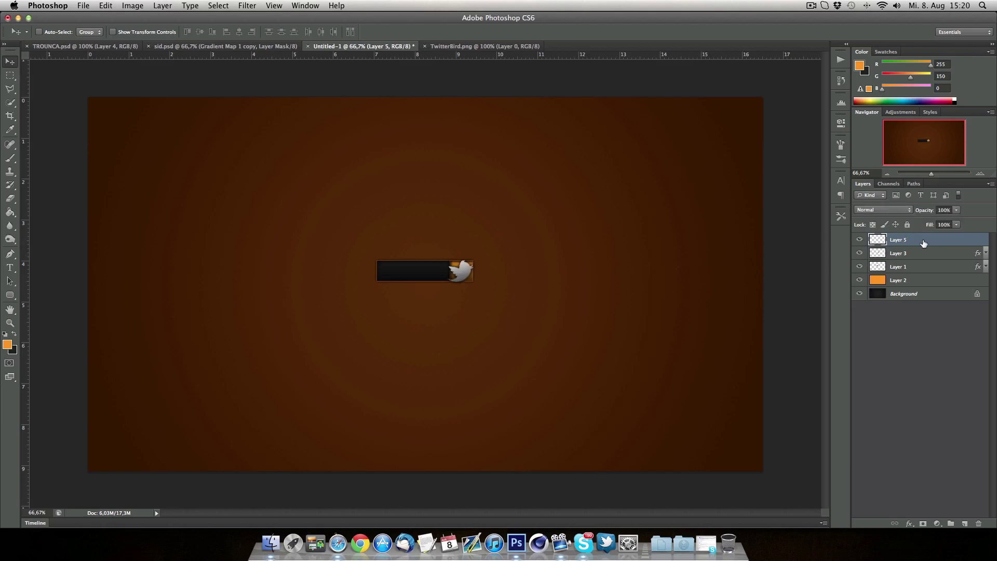
{"action": "left_click", "coordinate": [877, 256], "text": "super"}
Move the selected bird to its own layer with Layer Via Cut, then delete leftover Layer 5
{"action": "left_click", "coordinate": [11, 76]}
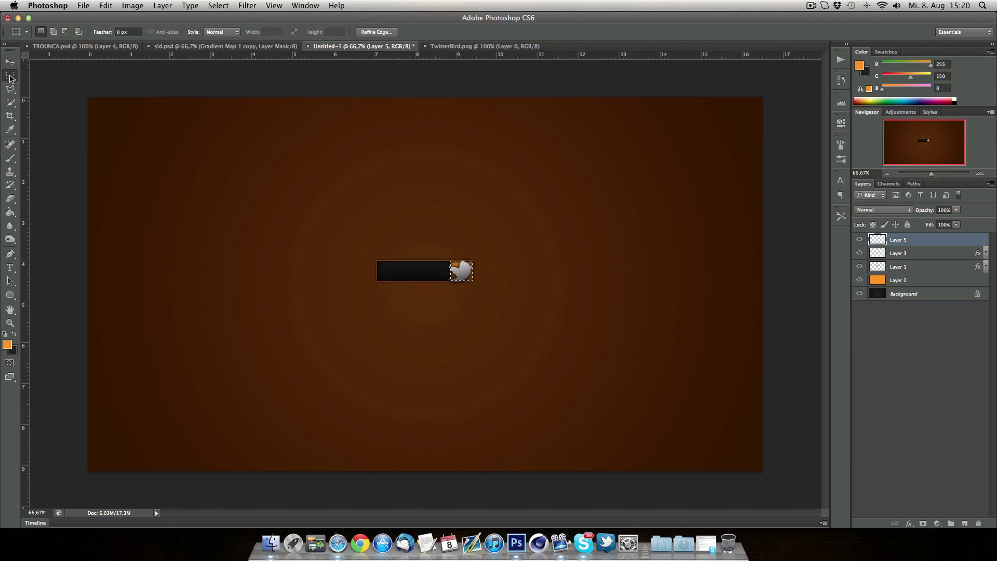
{"action": "left_click_drag", "start_coordinate": [10, 78], "coordinate": [77, 78]}
{"action": "right_click", "coordinate": [450, 264]}
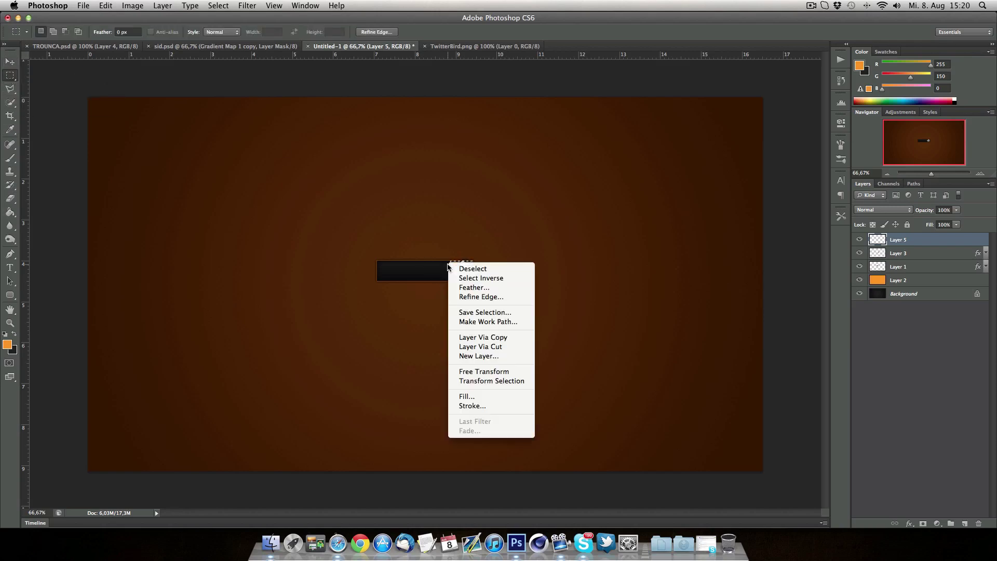
{"action": "key", "text": "Return"}
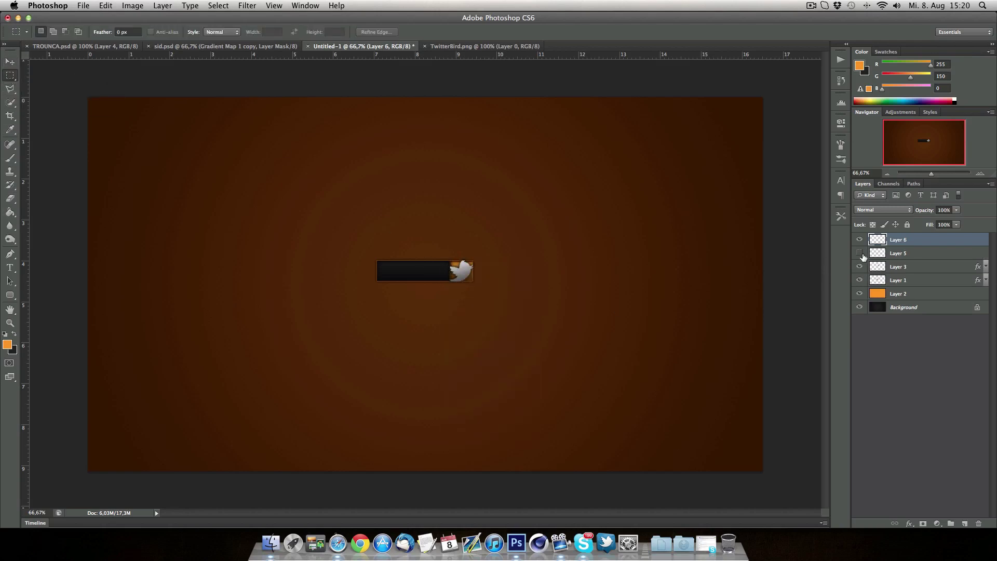
{"action": "left_click", "coordinate": [912, 254]}
{"action": "key", "text": "Delete"}
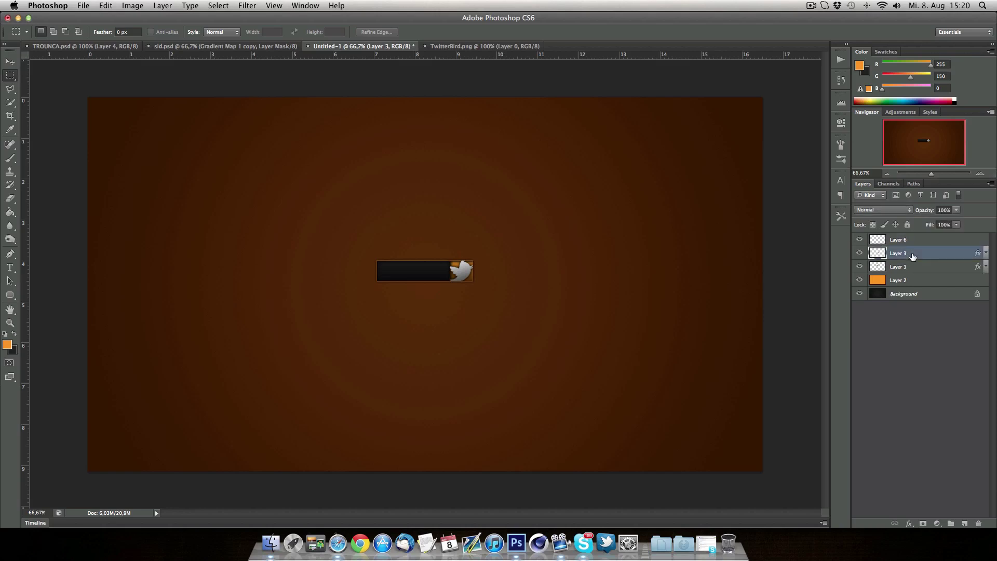
Set Layer 6's blend mode to Soft Light after trying Hard Light
{"action": "left_click", "coordinate": [900, 239]}
{"action": "left_click", "coordinate": [859, 240]}
{"action": "left_click", "coordinate": [859, 239]}
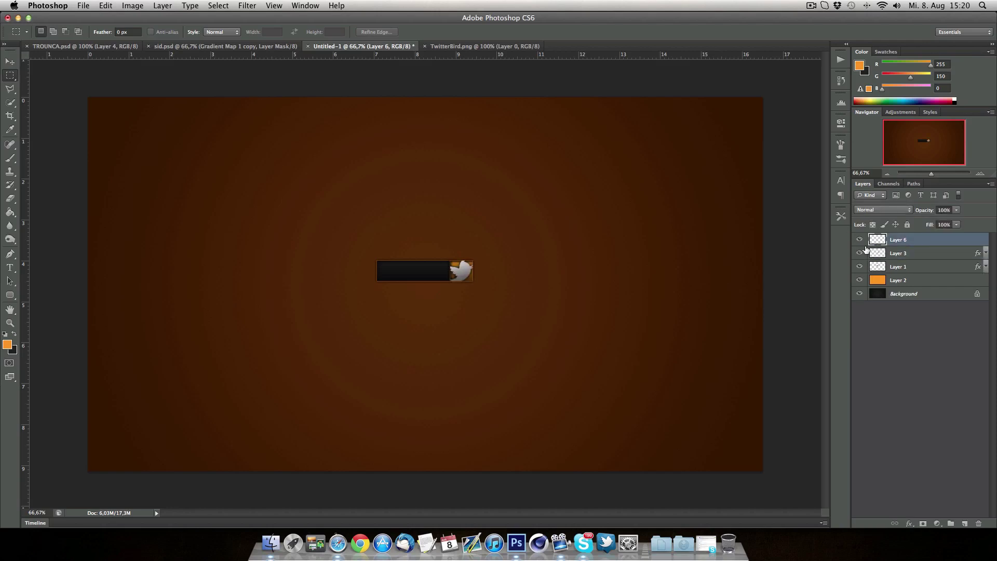
{"action": "left_click", "coordinate": [882, 209]}
{"action": "left_click", "coordinate": [877, 322]}
{"action": "left_click", "coordinate": [871, 208]}
{"action": "left_click", "coordinate": [877, 202]}
{"action": "left_click", "coordinate": [10, 61]}
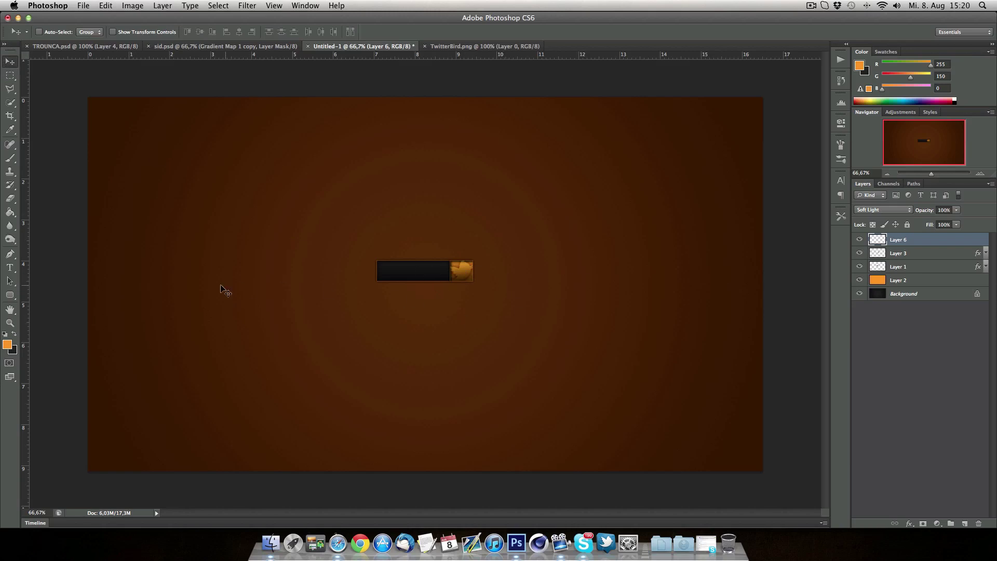
Type 'TIWTTER' on the dark bar in TYPOGRAPH PRO SemiBold
{"action": "left_click", "coordinate": [12, 269]}
{"action": "left_click", "coordinate": [393, 272]}
{"action": "type", "text": "tiwtter"}
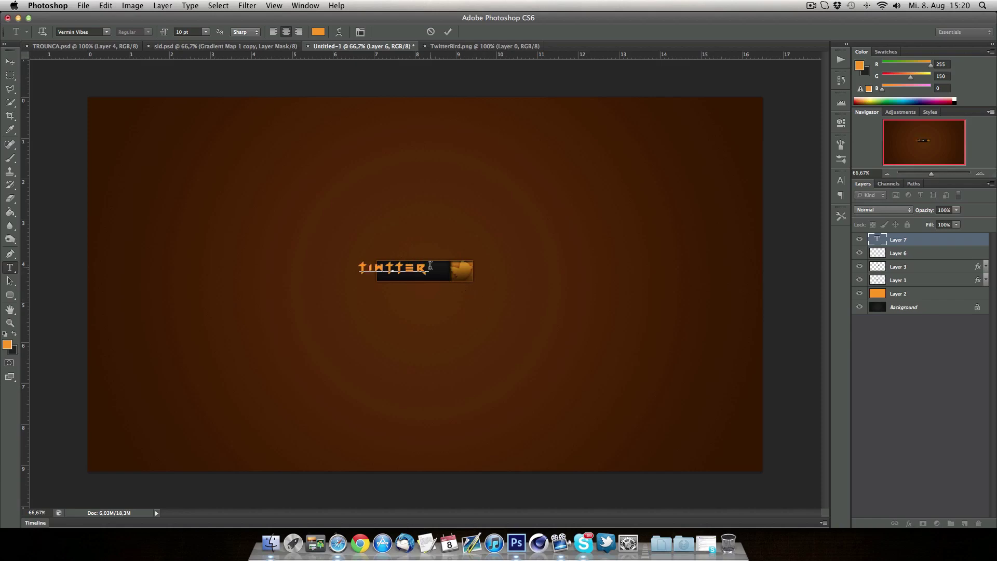
{"action": "key", "text": "super+a"}
{"action": "left_click", "coordinate": [107, 32]}
{"action": "scroll", "coordinate": [108, 225], "scroll_direction": "up", "scroll_amount": 20}
{"action": "scroll", "coordinate": [107, 223], "scroll_direction": "down", "scroll_amount": 17}
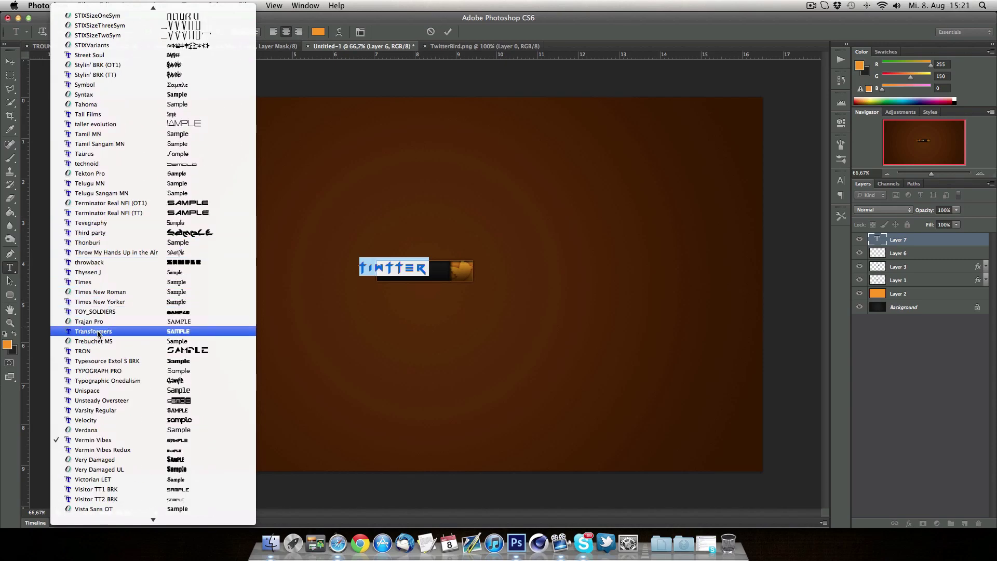
{"action": "left_click", "coordinate": [319, 320]}
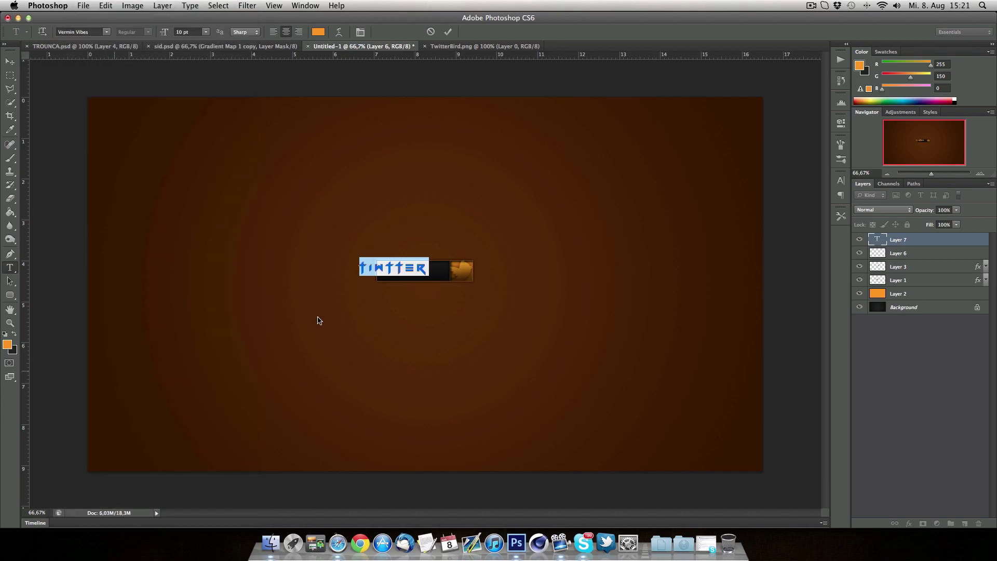
{"action": "left_click", "coordinate": [841, 180]}
{"action": "left_click", "coordinate": [817, 188]}
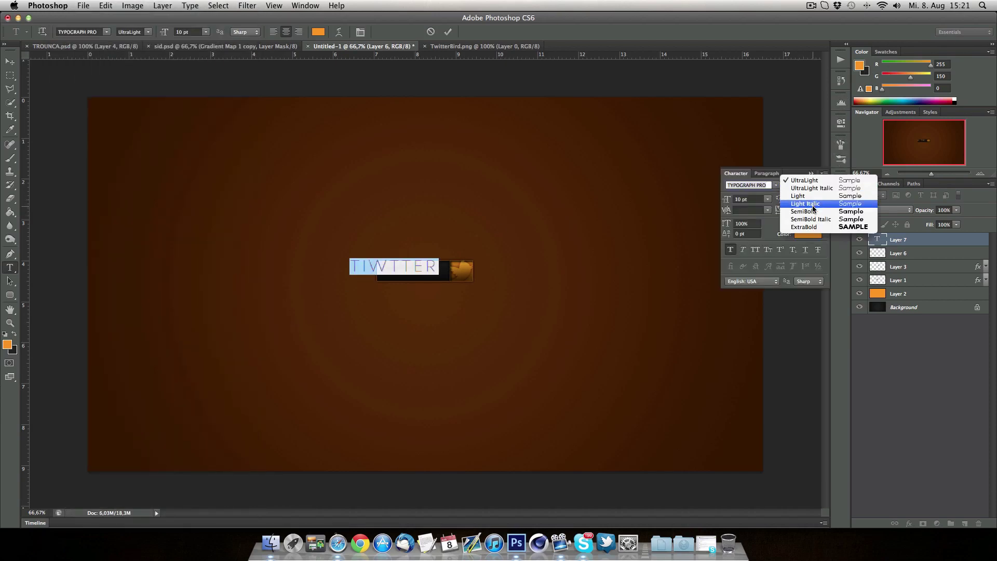
{"action": "key", "text": "Return"}
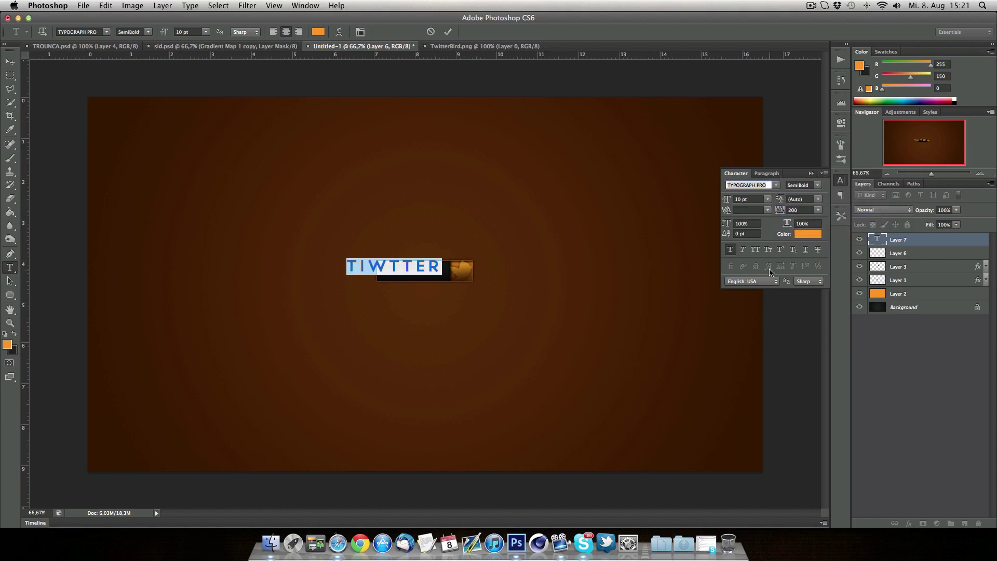
{"action": "left_click", "coordinate": [810, 176]}
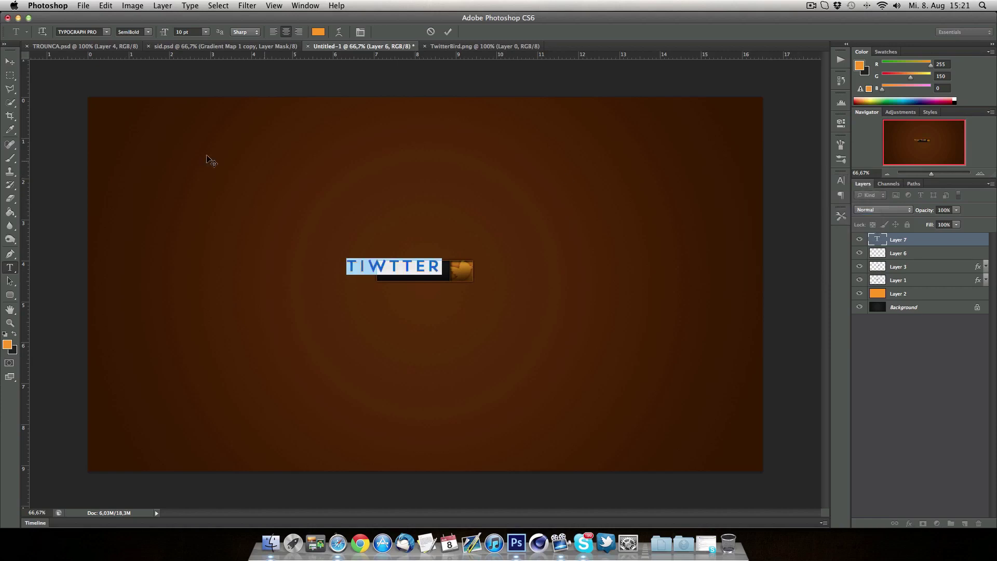
Move the TIWTTER word onto the dark bar
{"action": "left_click", "coordinate": [10, 61]}
{"action": "left_click_drag", "start_coordinate": [396, 264], "coordinate": [446, 260]}
{"action": "key", "text": "ctrl+t"}
{"action": "key", "text": "Return"}
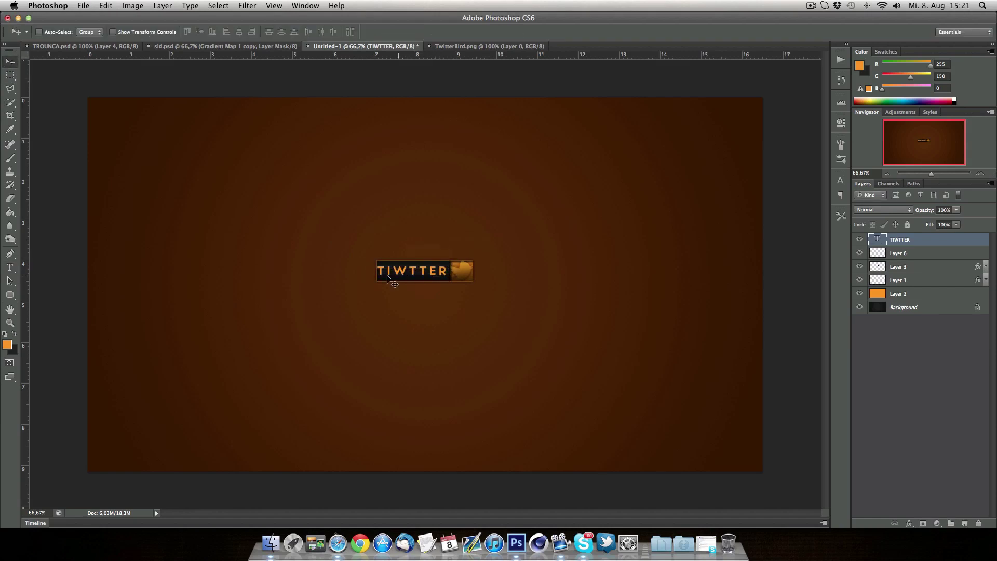
Set the TIWTTER letter spacing (tracking) to 0
{"action": "left_click", "coordinate": [10, 267]}
{"action": "left_click", "coordinate": [440, 271]}
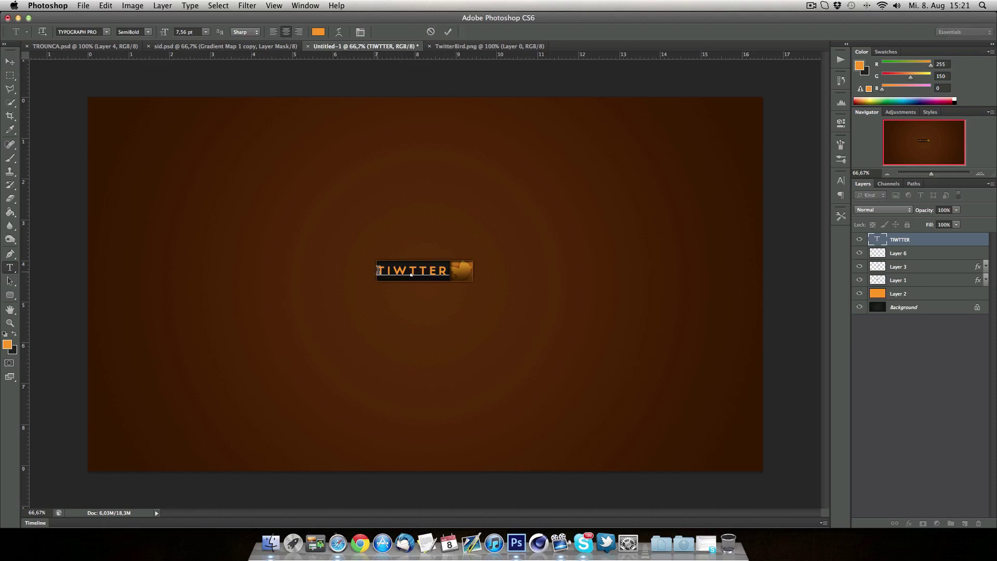
{"action": "left_click_drag", "start_coordinate": [376, 272], "coordinate": [771, 242]}
{"action": "left_click", "coordinate": [840, 180]}
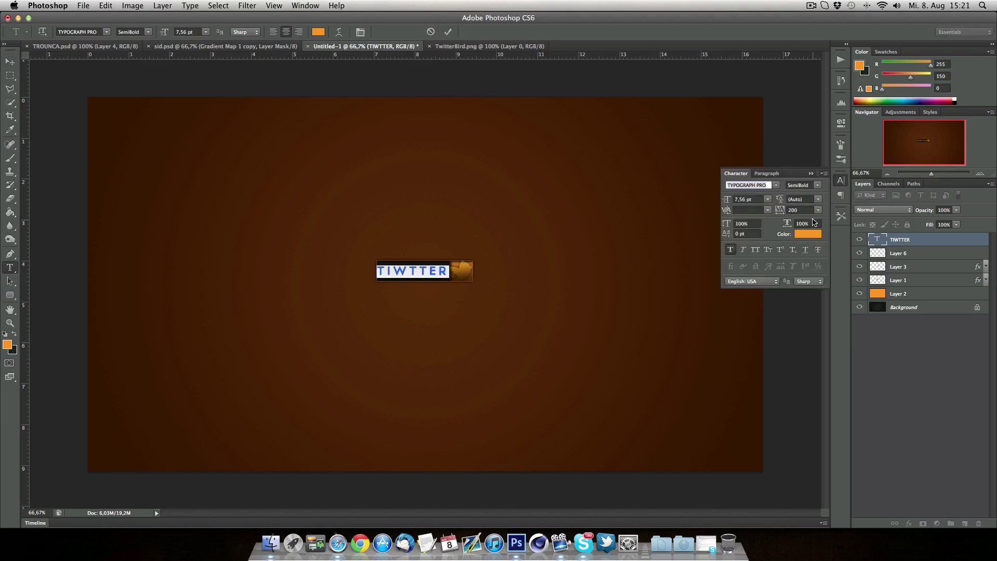
{"action": "left_click", "coordinate": [818, 209]}
{"action": "left_click", "coordinate": [803, 265]}
{"action": "key", "text": "super+Return"}
Scale the TIWTTER text with Free Transform so it fits the bar
{"action": "key", "text": "v"}
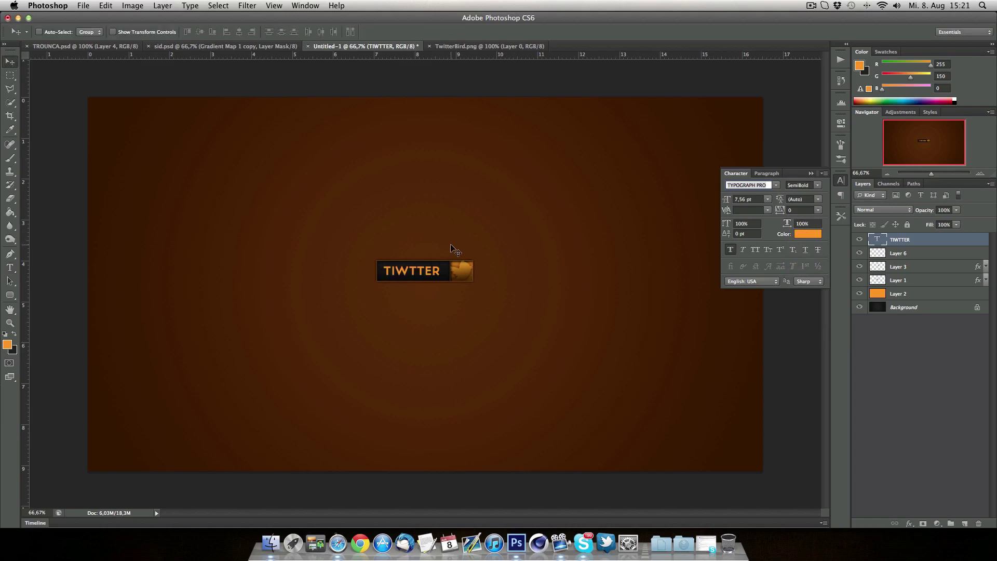
{"action": "key", "text": "super+t"}
{"action": "left_click_drag", "start_coordinate": [438, 265], "coordinate": [442, 265]}
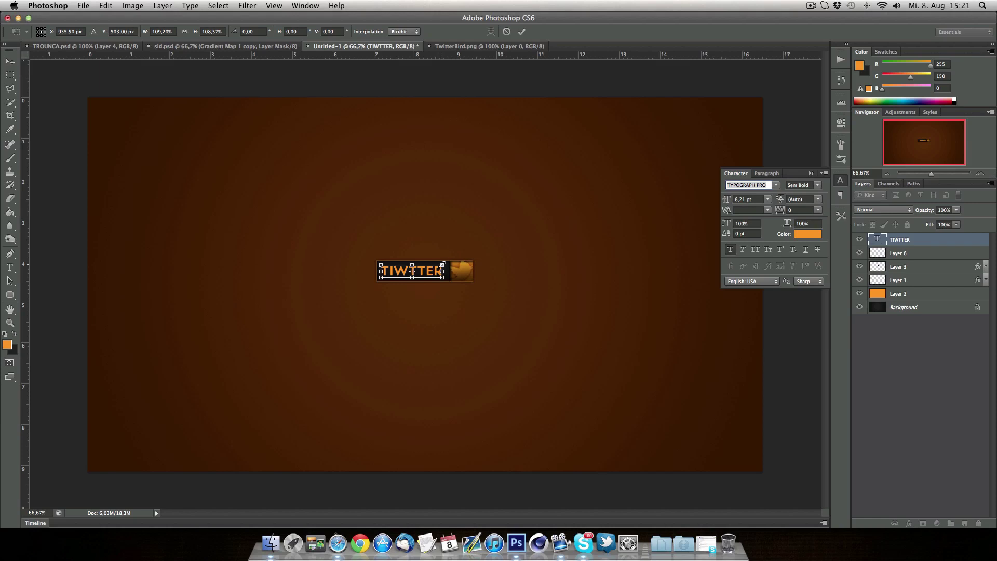
{"action": "left_click_drag", "start_coordinate": [444, 263], "coordinate": [440, 268]}
{"action": "key", "text": "Return"}
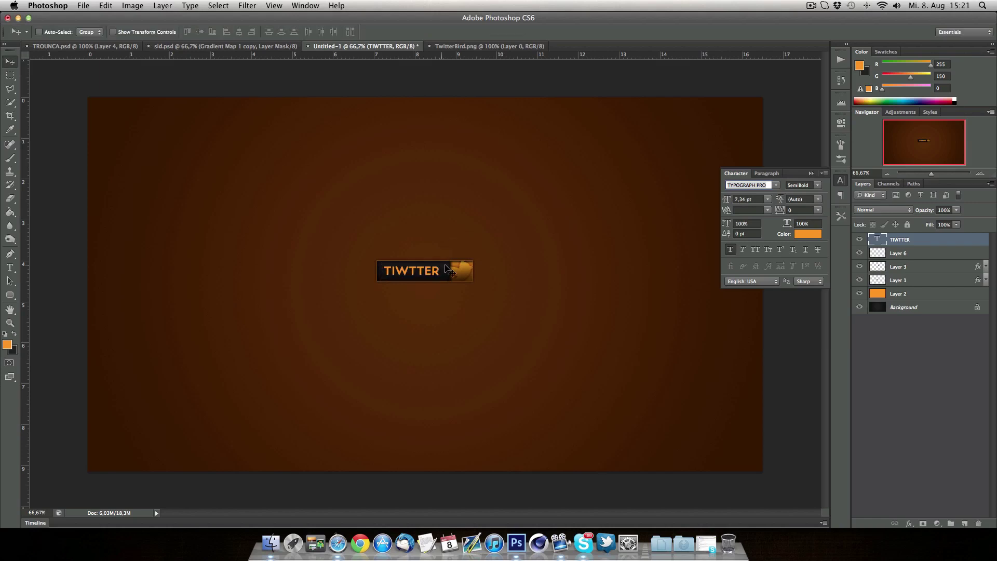
{"action": "left_click", "coordinate": [811, 174]}
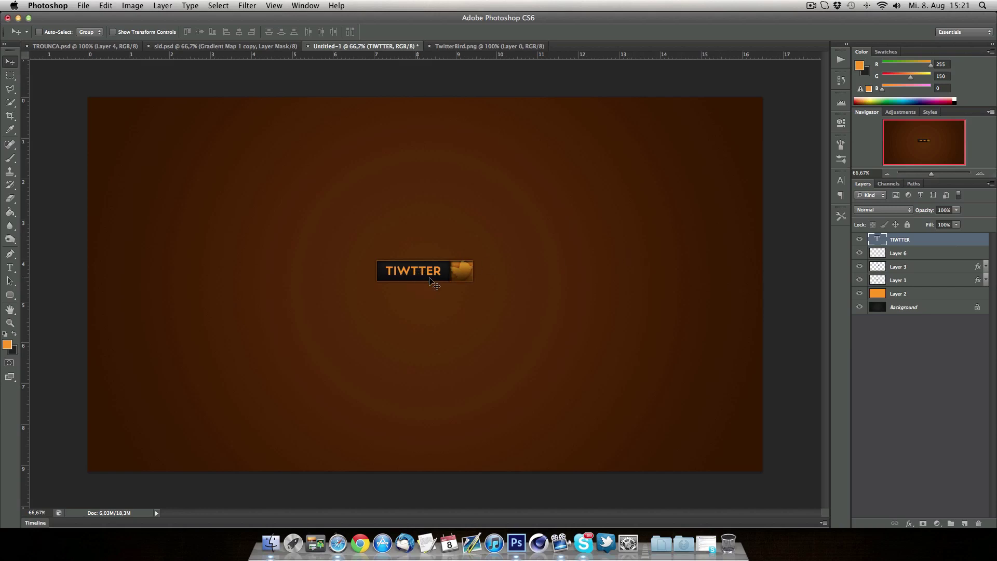
Give the TIWTTER layer a Gradient Overlay whose start stop is dark grey
{"action": "double_click", "coordinate": [949, 240]}
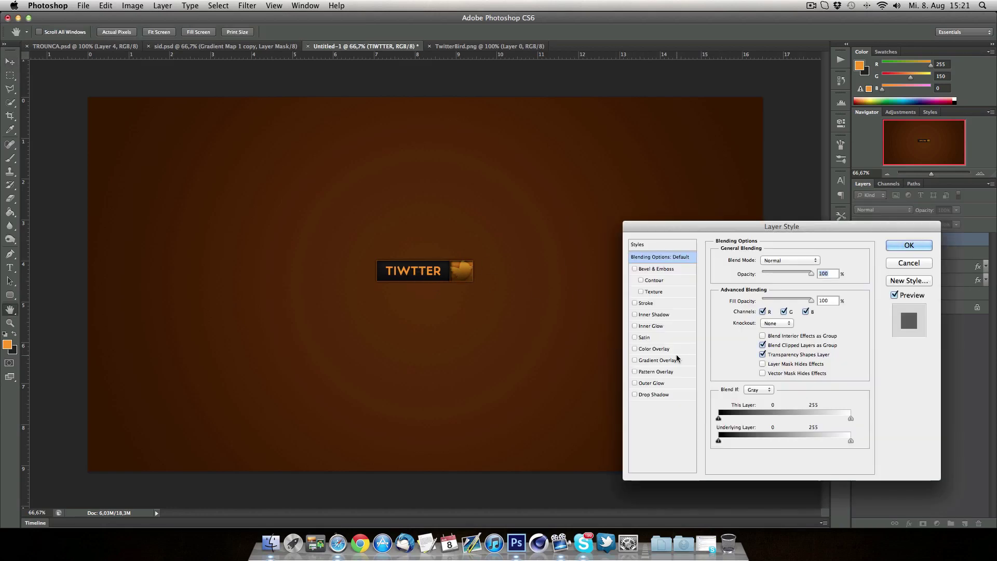
{"action": "left_click", "coordinate": [670, 360]}
{"action": "left_click", "coordinate": [767, 286]}
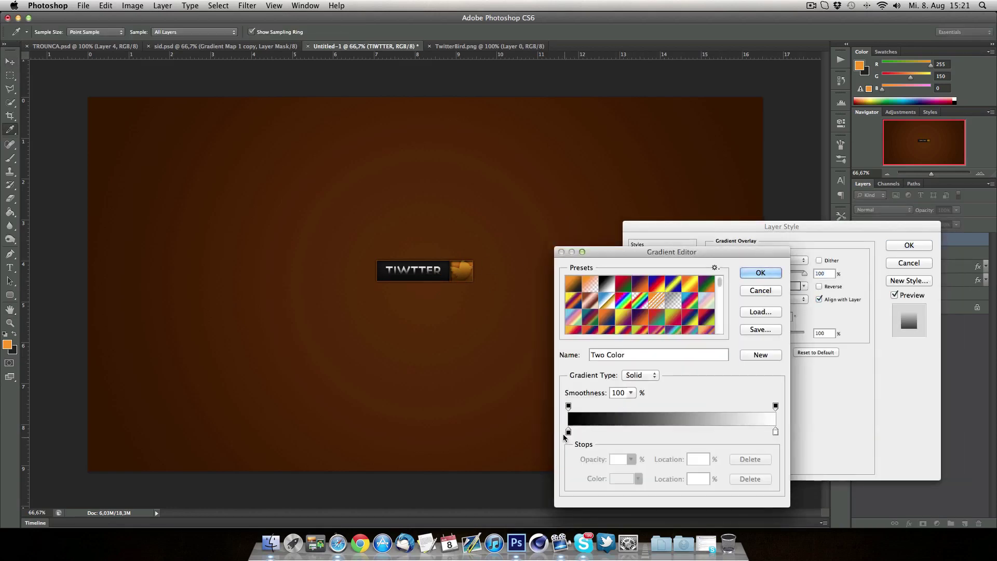
{"action": "double_click", "coordinate": [569, 431]}
{"action": "left_click", "coordinate": [570, 410]}
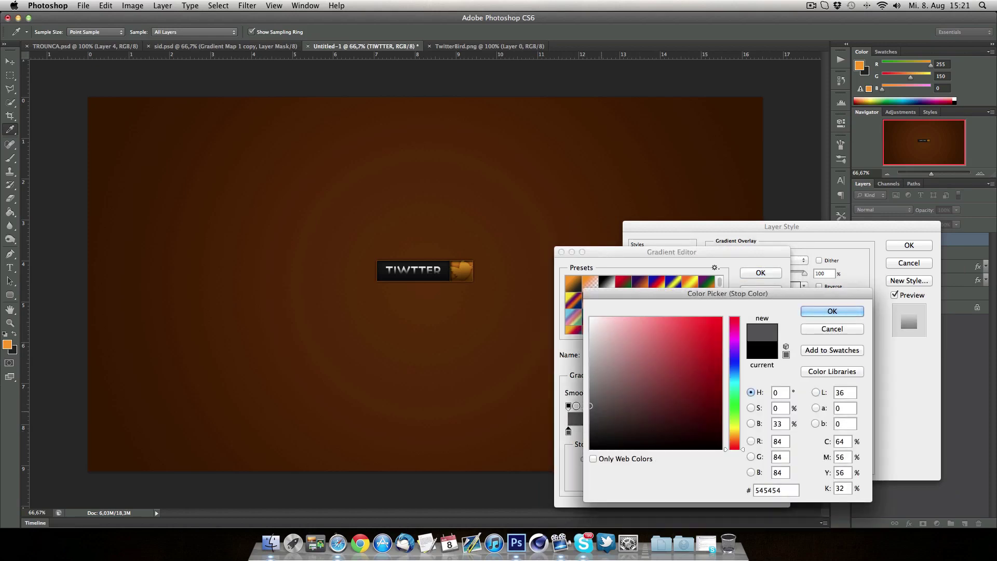
{"action": "left_click", "coordinate": [572, 417]}
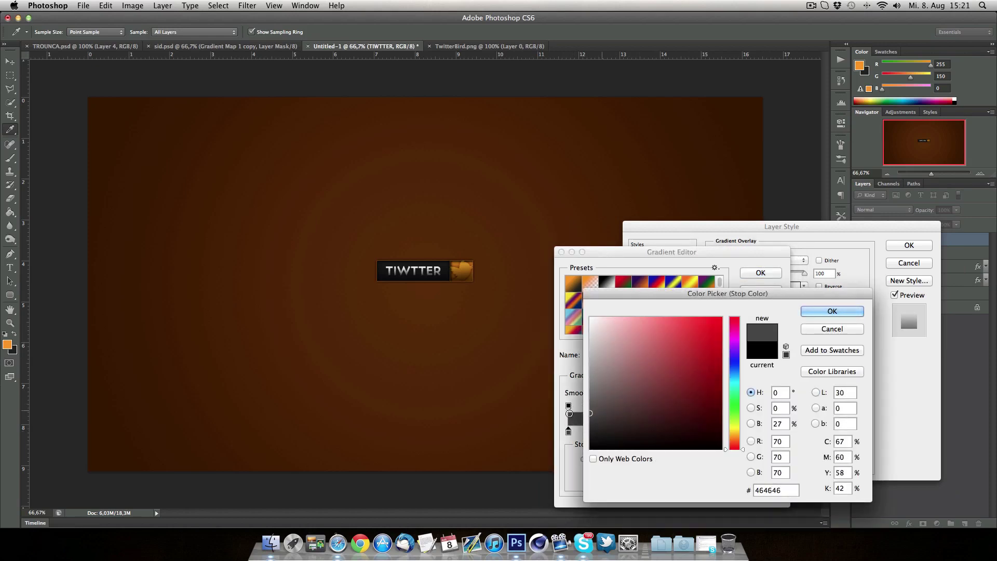
{"action": "key", "text": "Return"}
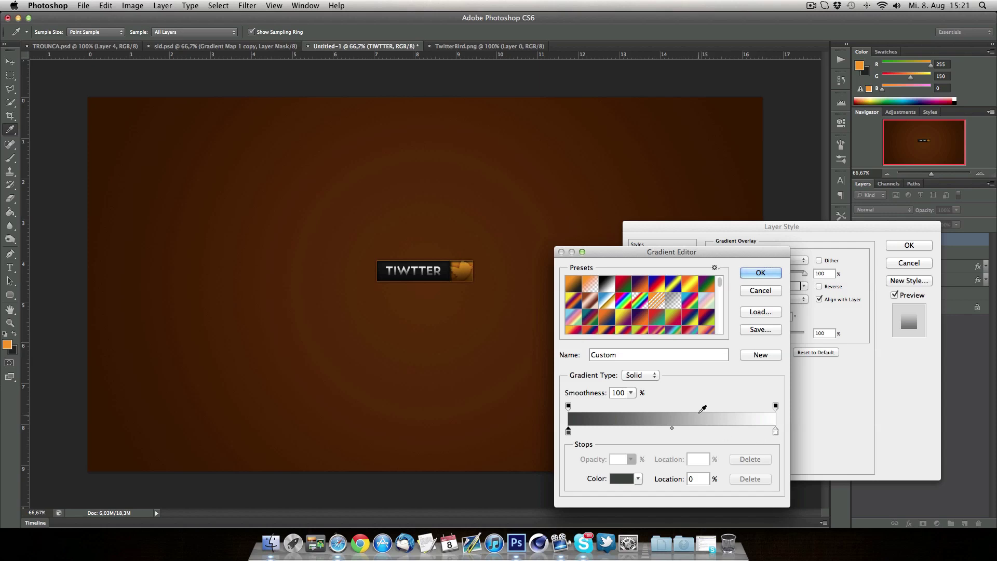
{"action": "left_click", "coordinate": [759, 272]}
Add a white 3 px Inner Glow in Overlay mode and apply the effects
{"action": "left_click", "coordinate": [652, 326]}
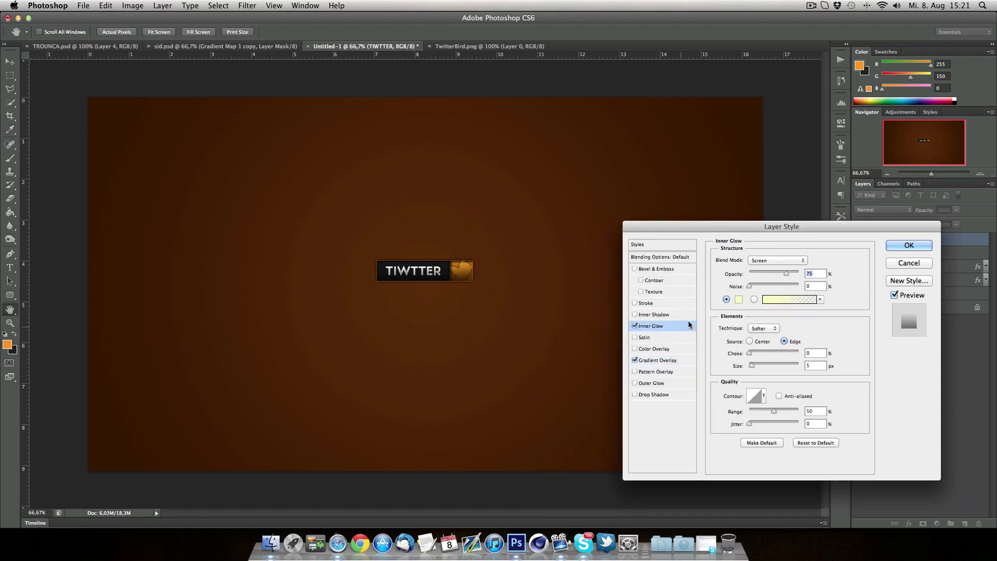
{"action": "left_click", "coordinate": [729, 299]}
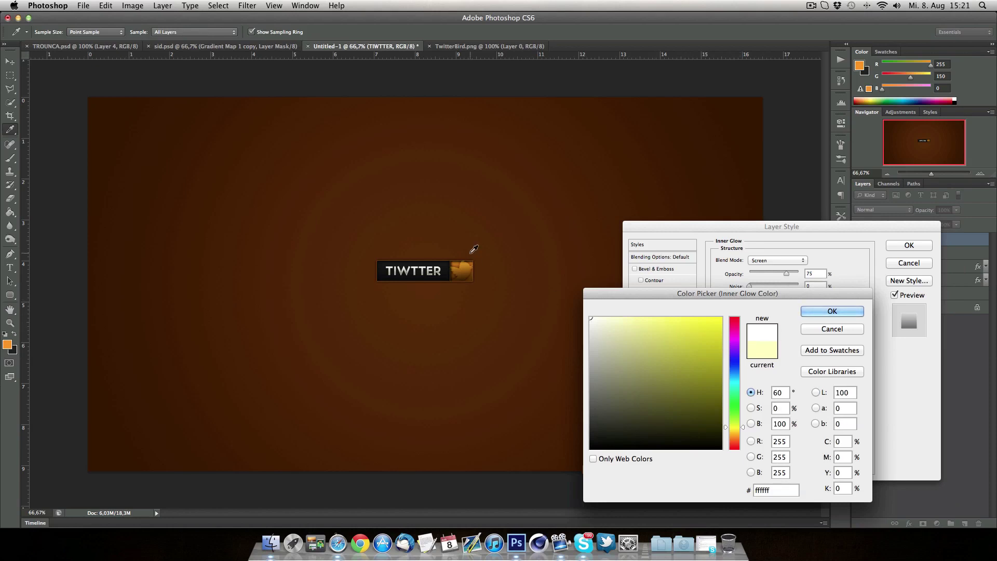
{"action": "key", "text": "Return"}
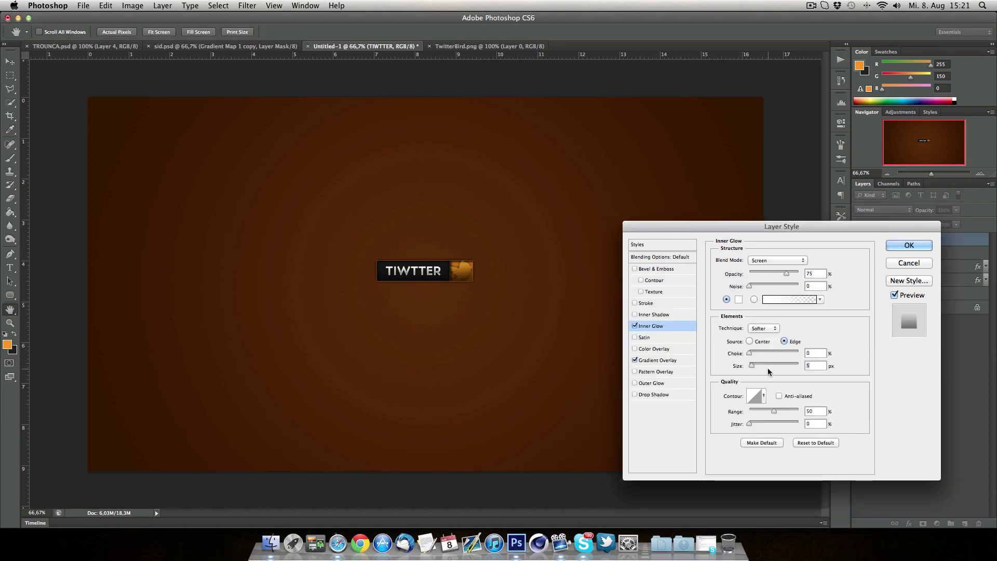
{"action": "double_click", "coordinate": [810, 366]}
{"action": "type", "text": "3"}
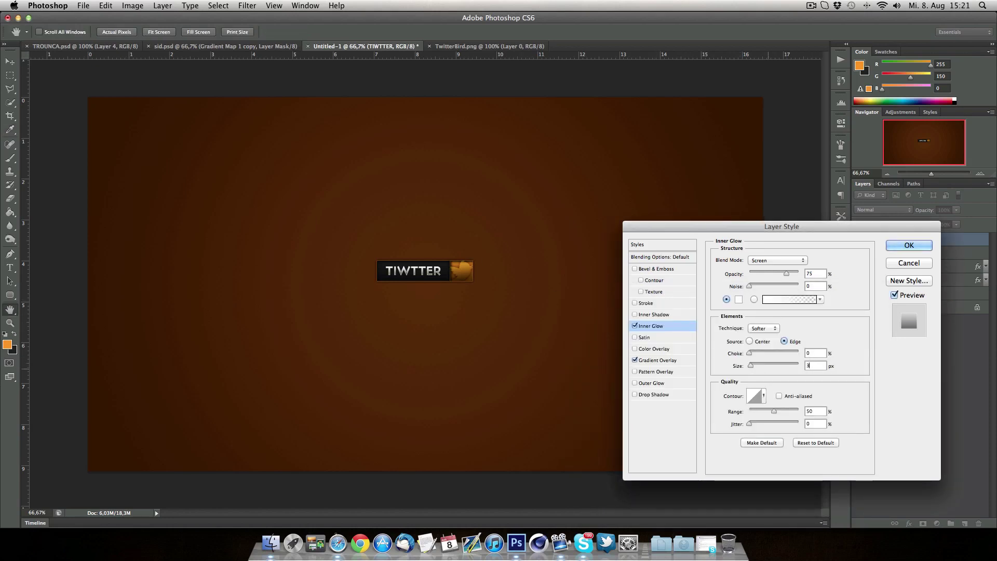
{"action": "left_click", "coordinate": [774, 260]}
{"action": "left_click", "coordinate": [761, 294]}
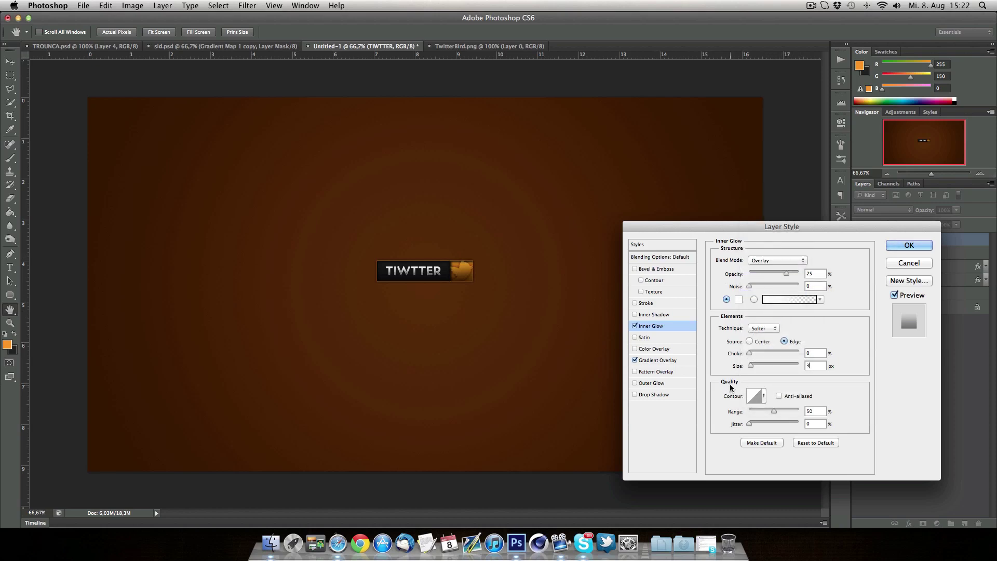
{"action": "key", "text": "Return"}
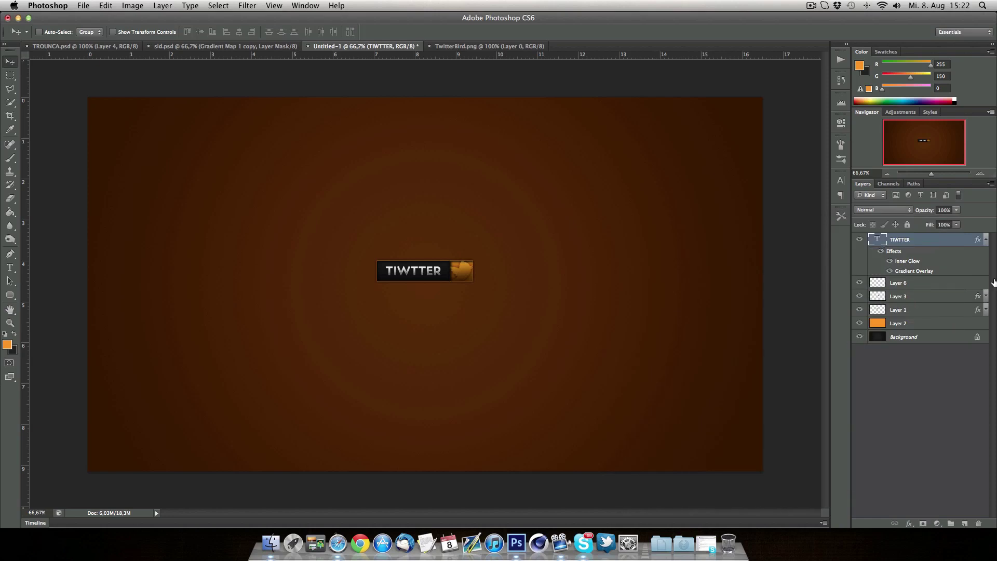
Add a new empty layer and marquee a wide rectangle over the top of the bar
{"action": "left_click", "coordinate": [986, 238]}
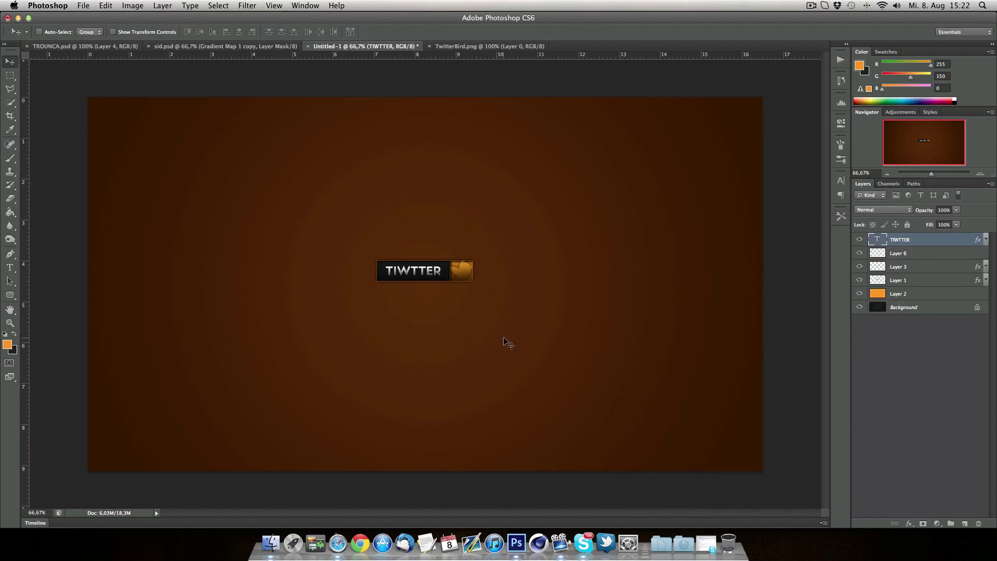
{"action": "left_click", "coordinate": [964, 524]}
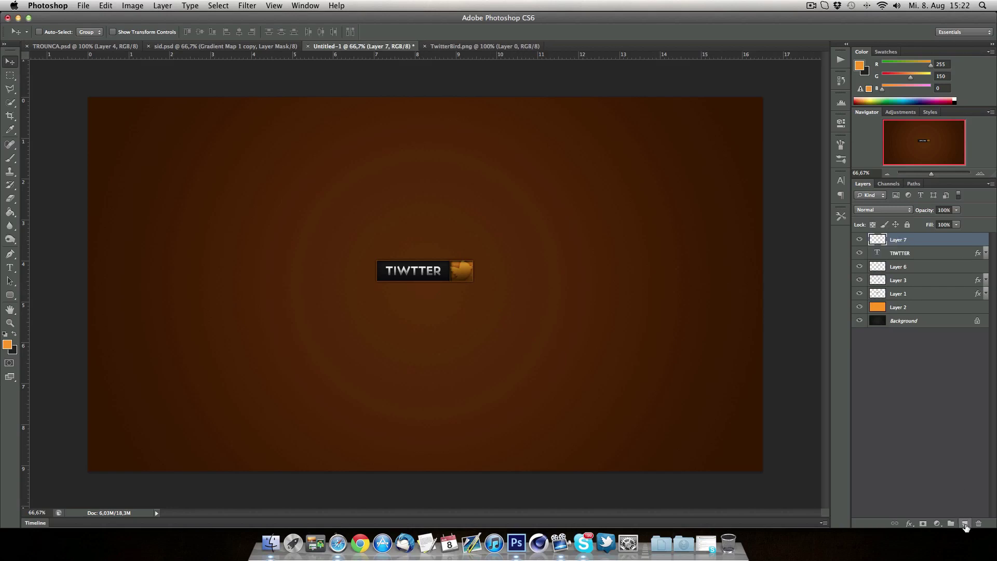
{"action": "left_click", "coordinate": [9, 77]}
{"action": "left_click_drag", "start_coordinate": [278, 175], "coordinate": [614, 269]}
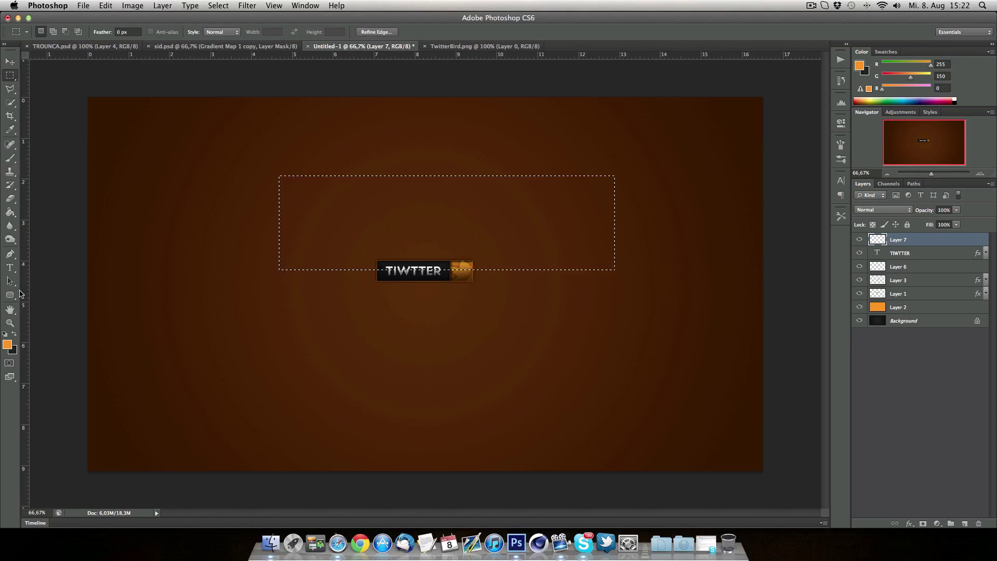
Draw a white Foreground to Transparent linear gradient upward inside the selection
{"action": "left_click", "coordinate": [10, 211]}
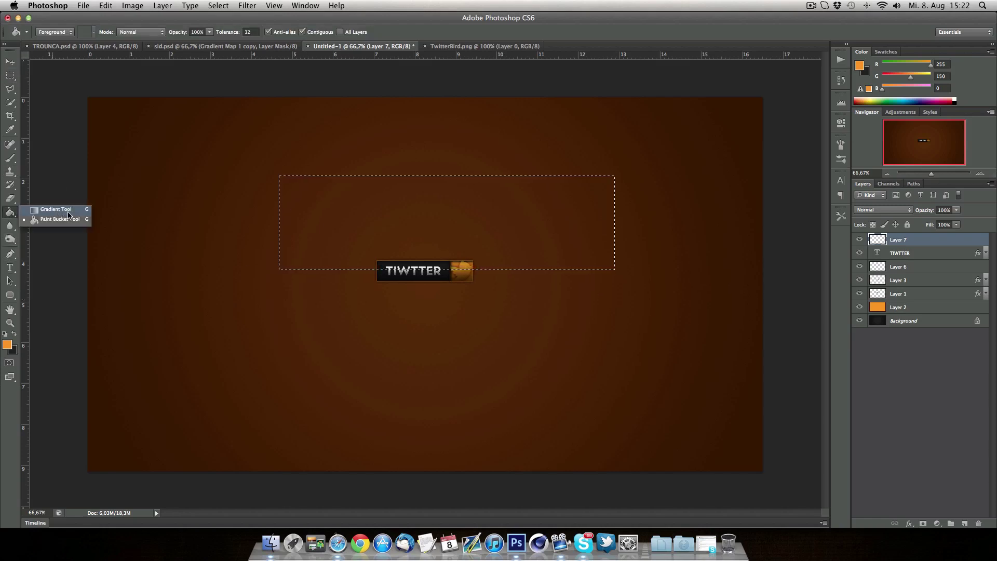
{"action": "left_click", "coordinate": [68, 213]}
{"action": "left_click", "coordinate": [7, 344]}
{"action": "left_click_drag", "start_coordinate": [645, 407], "coordinate": [590, 317]}
{"action": "key", "text": "Return"}
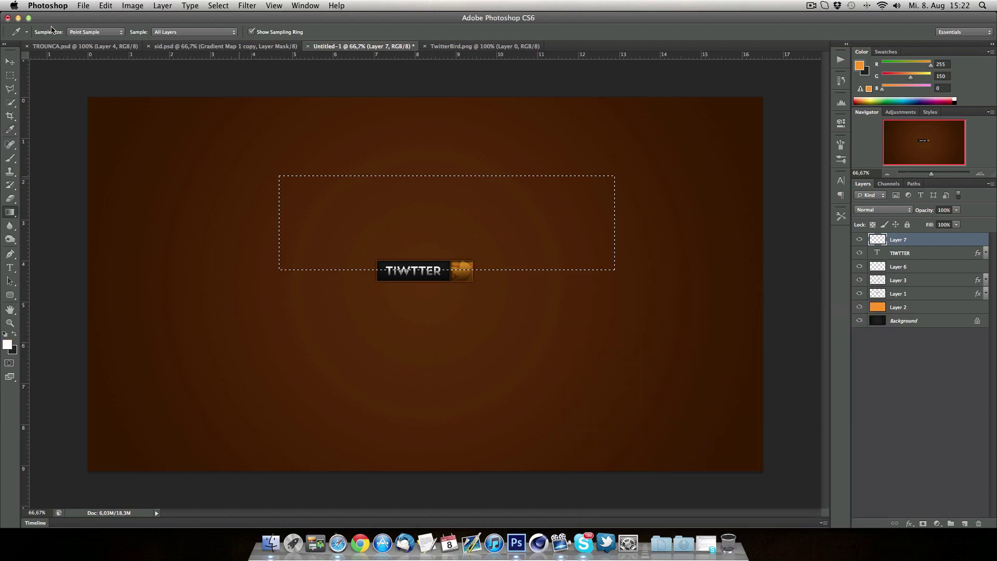
{"action": "left_click", "coordinate": [55, 29]}
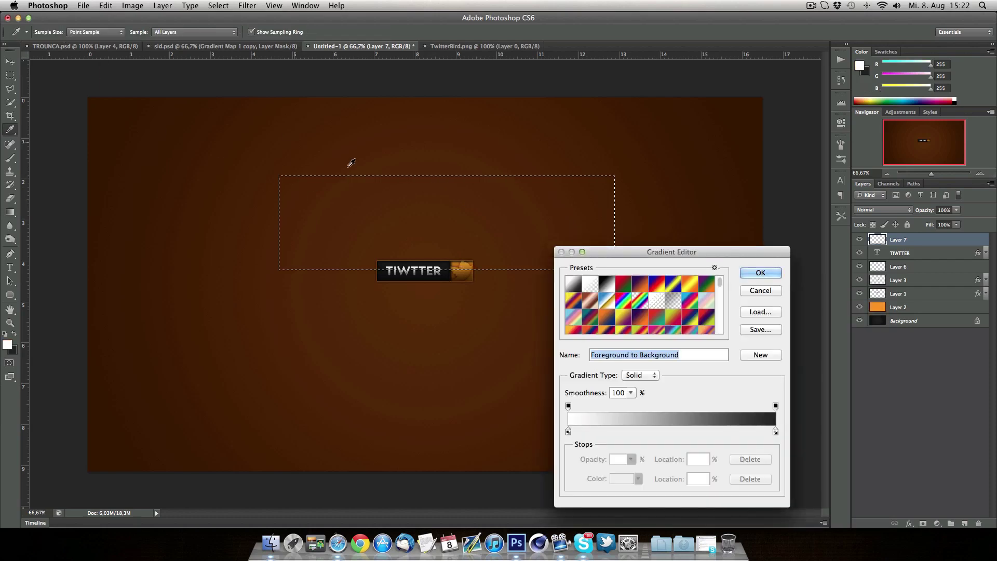
{"action": "left_click", "coordinate": [590, 284]}
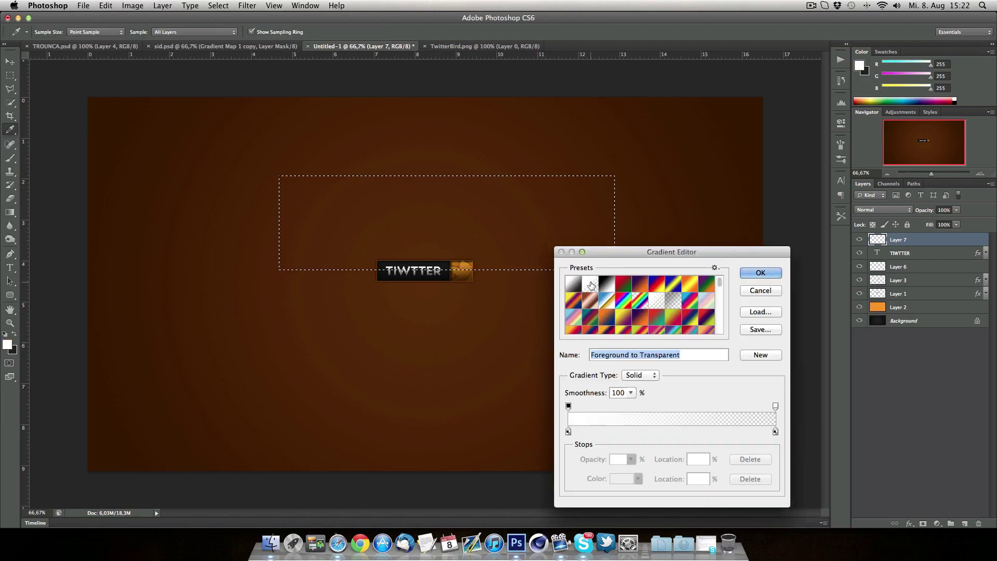
{"action": "left_click", "coordinate": [779, 280]}
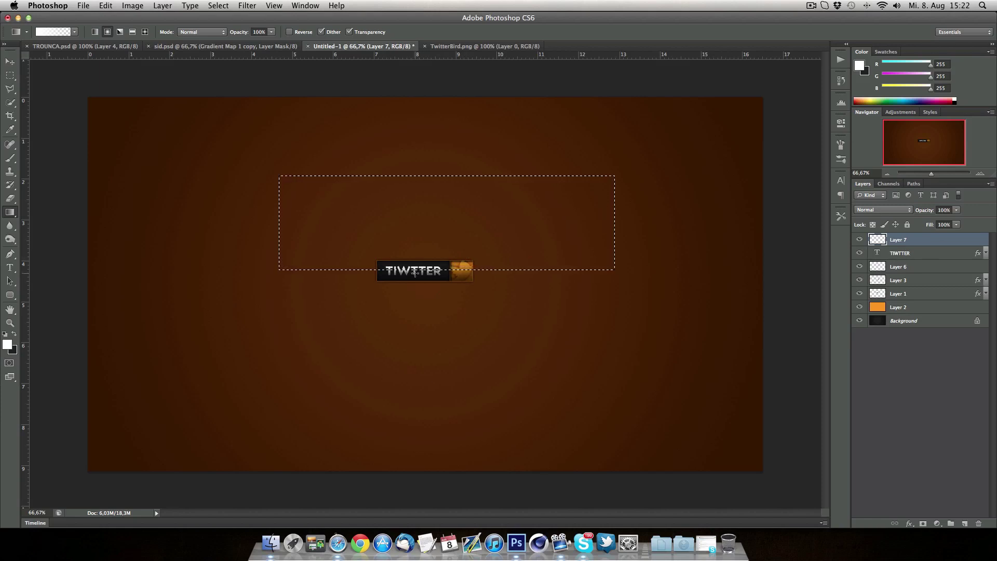
{"action": "left_click_drag", "start_coordinate": [418, 258], "coordinate": [421, 268]}
Adjust the gradient through History and undo so it lies along the bar's top, then deselect
{"action": "key", "text": "super+t"}
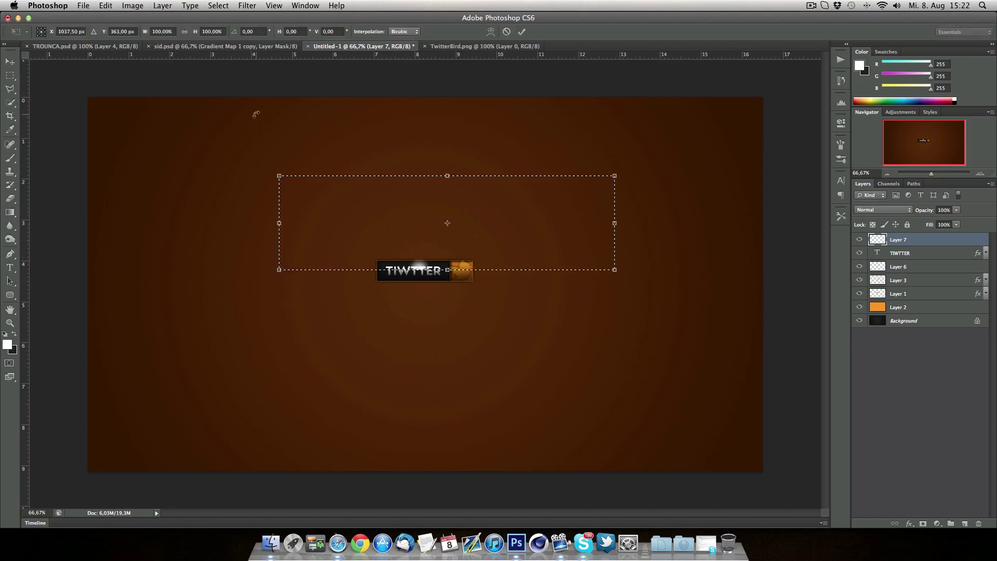
{"action": "left_click", "coordinate": [841, 82]}
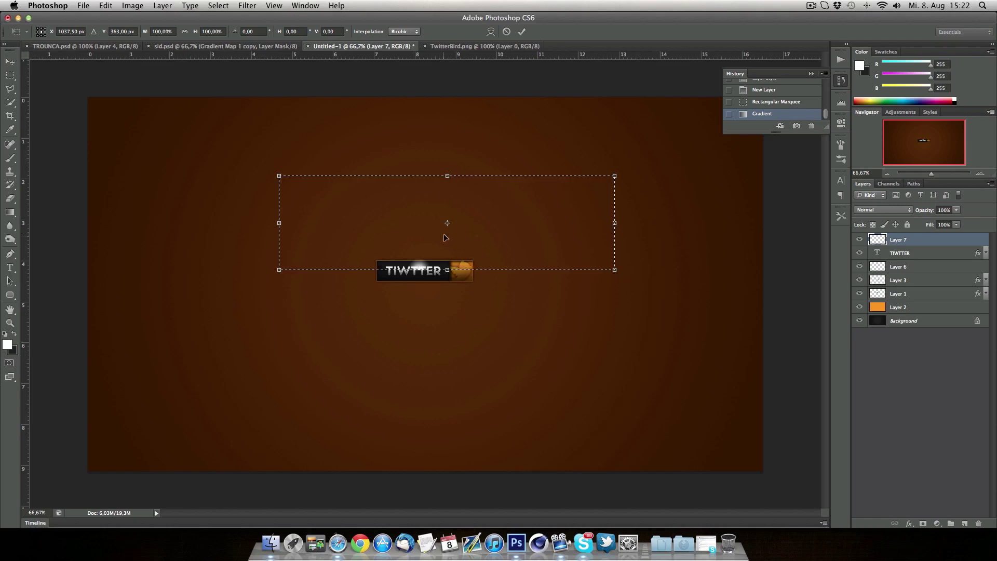
{"action": "key", "text": "Return"}
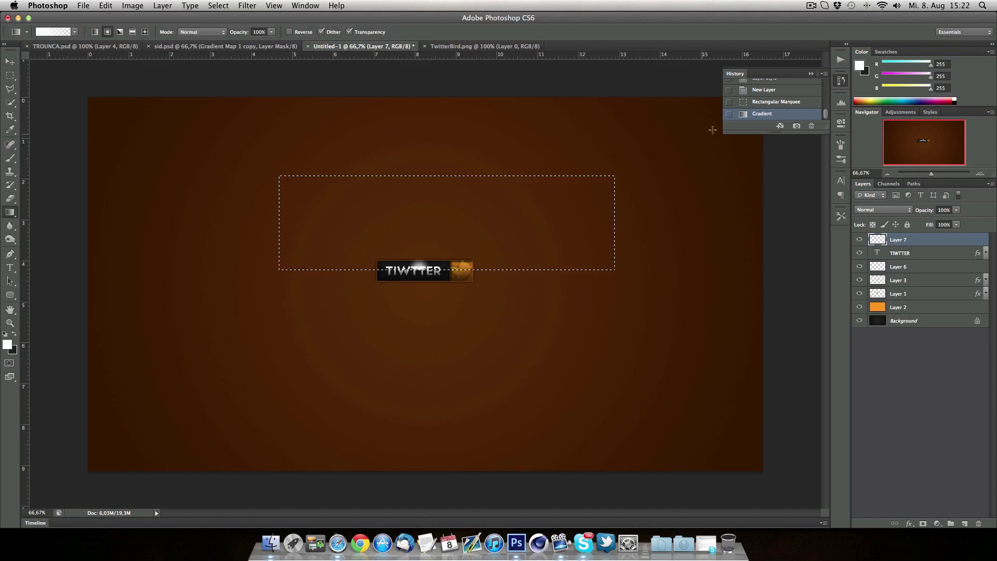
{"action": "left_click", "coordinate": [751, 101]}
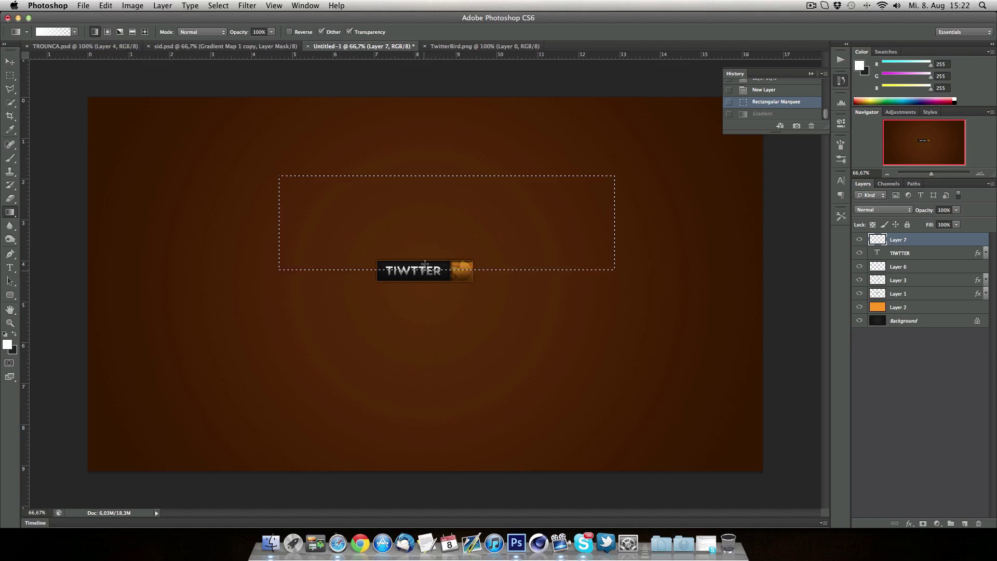
{"action": "key", "text": "super+z"}
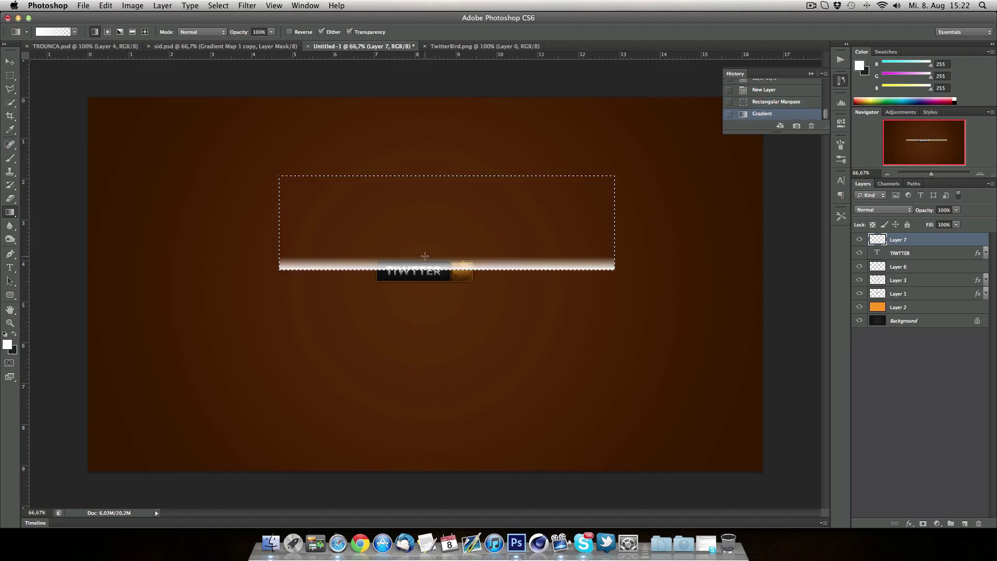
{"action": "key", "text": "super+d"}
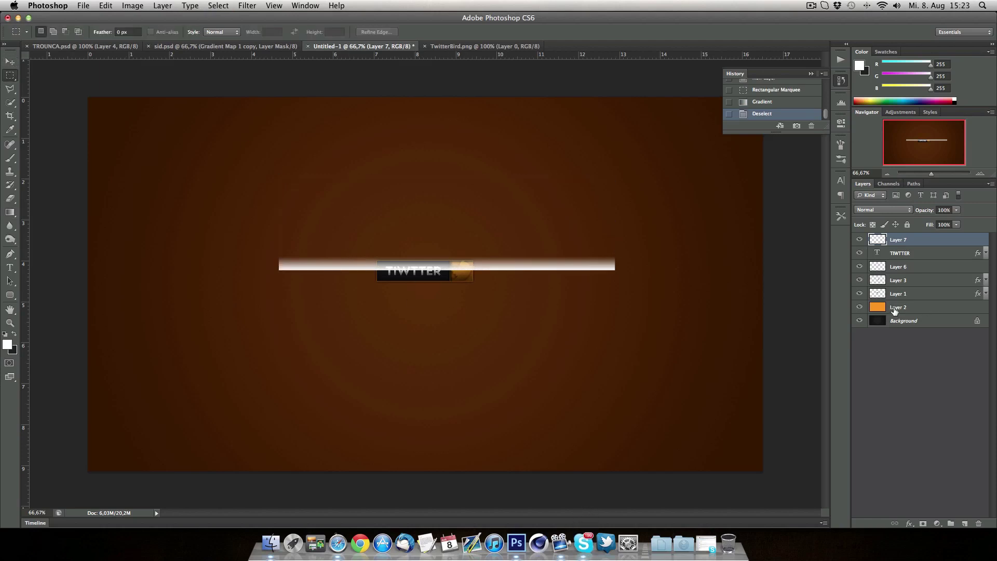
Load Layer 1's pixels as a selection and invert it with Select Inverse
{"action": "left_click", "coordinate": [877, 294], "text": "ctrl"}
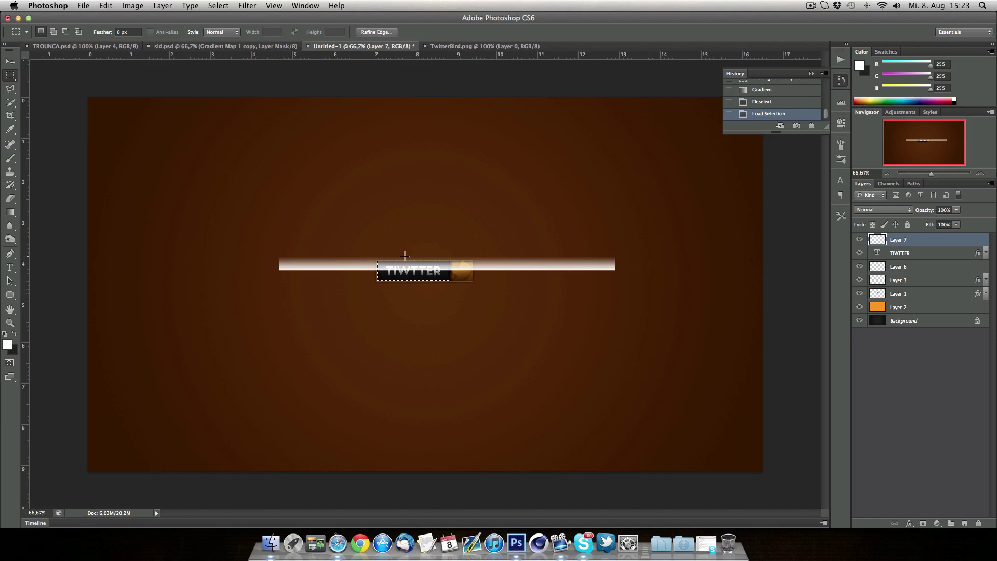
{"action": "right_click", "coordinate": [382, 241]}
{"action": "left_click", "coordinate": [411, 253]}
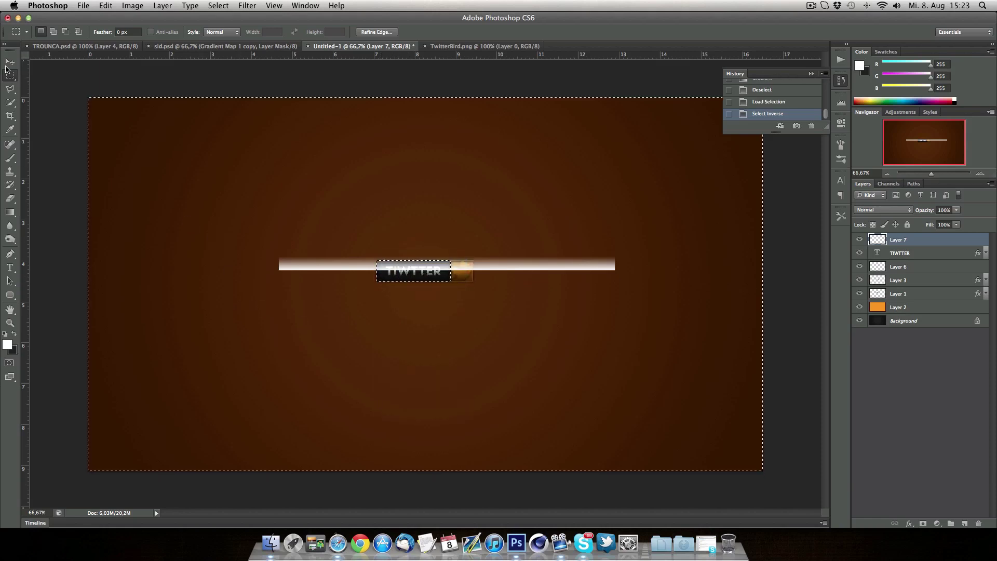
{"action": "left_click", "coordinate": [9, 199]}
{"action": "right_click", "coordinate": [10, 200]}
With a 38 px eraser, erase the white band left of and outside the button, then deselect
{"action": "left_click", "coordinate": [62, 198]}
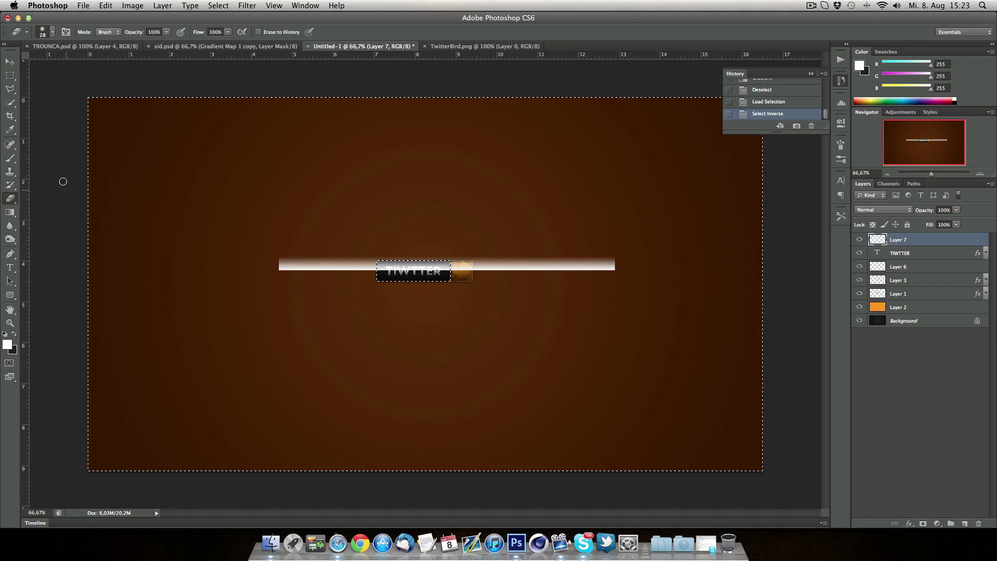
{"action": "left_click", "coordinate": [48, 35]}
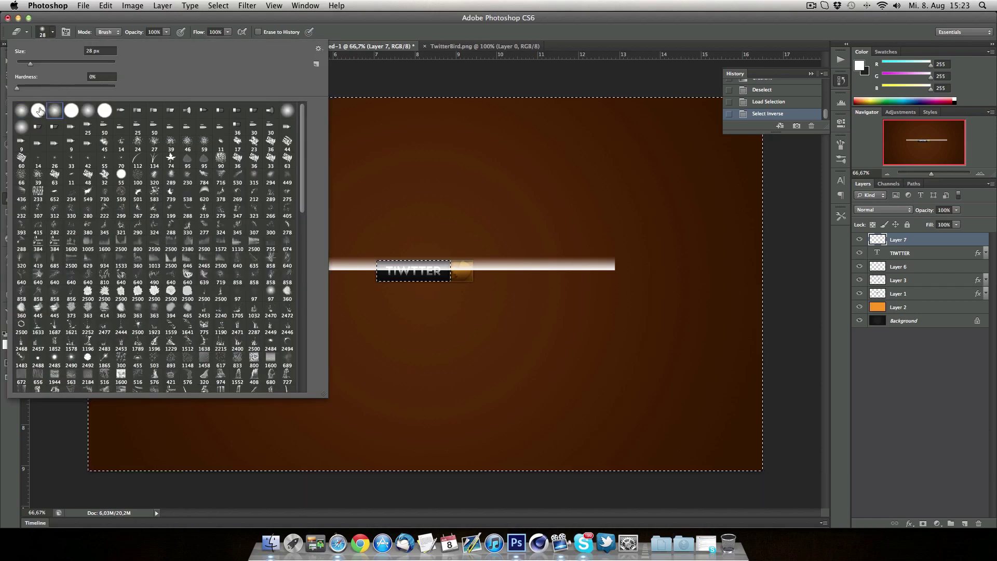
{"action": "left_click_drag", "start_coordinate": [32, 65], "coordinate": [22, 64]}
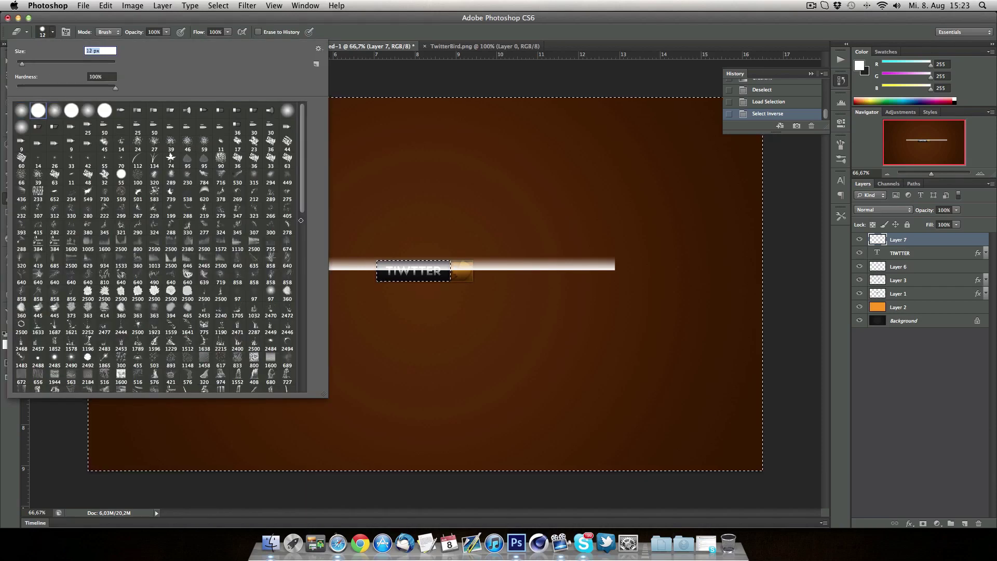
{"action": "left_click", "coordinate": [35, 62]}
{"action": "left_click", "coordinate": [257, 209]}
{"action": "mouse_move", "coordinate": [280, 262]}
{"action": "left_mouse_down"}
{"action": "mouse_move", "coordinate": [240, 247]}
{"action": "mouse_move", "coordinate": [282, 263]}
{"action": "mouse_move", "coordinate": [365, 271]}
{"action": "mouse_move", "coordinate": [385, 268]}
{"action": "mouse_move", "coordinate": [325, 261]}
{"action": "mouse_move", "coordinate": [442, 257]}
{"action": "left_mouse_up"}
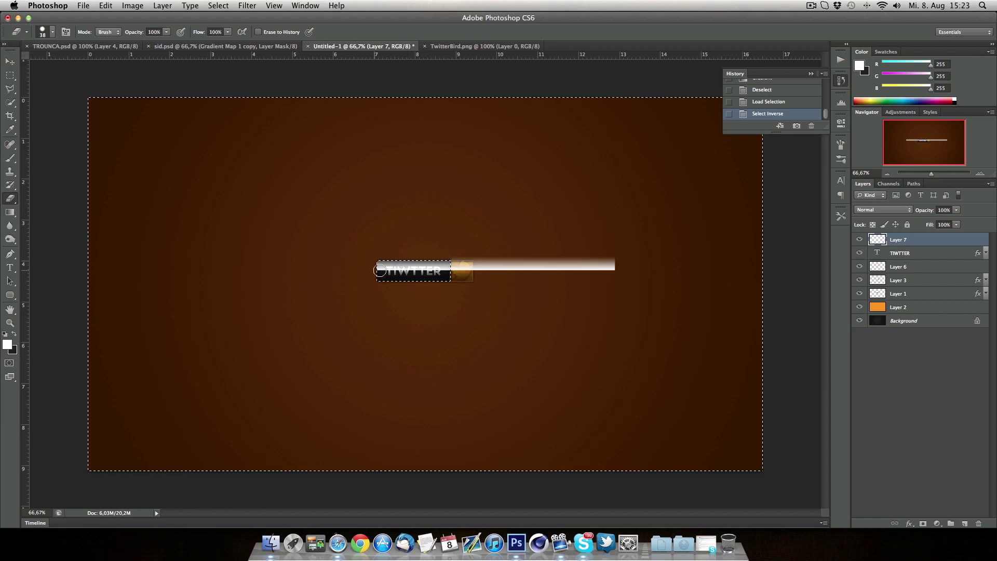
{"action": "mouse_move", "coordinate": [378, 274]}
{"action": "left_mouse_down"}
{"action": "mouse_move", "coordinate": [367, 263]}
{"action": "mouse_move", "coordinate": [382, 291]}
{"action": "left_mouse_up"}
{"action": "key", "text": "ctrl+d"}
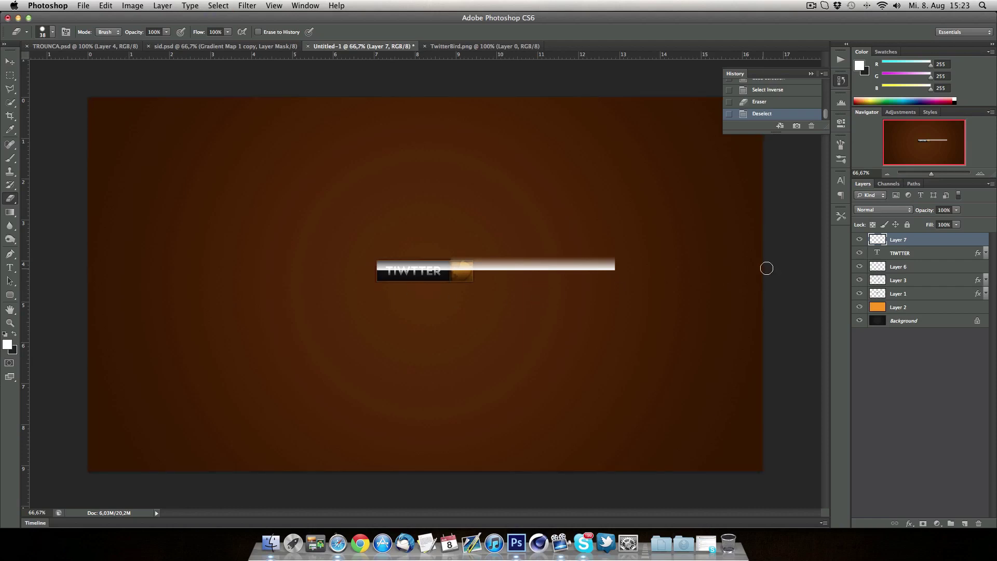
Load the orange cap's selection, invert it, erase the band right of the cap, then deselect
{"action": "left_click", "coordinate": [877, 280], "text": "ctrl"}
{"action": "left_click_drag", "start_coordinate": [469, 256], "coordinate": [473, 256]}
{"action": "key", "text": "super+z"}
{"action": "left_click", "coordinate": [9, 75]}
{"action": "right_click", "coordinate": [204, 148]}
{"action": "left_click", "coordinate": [213, 163]}
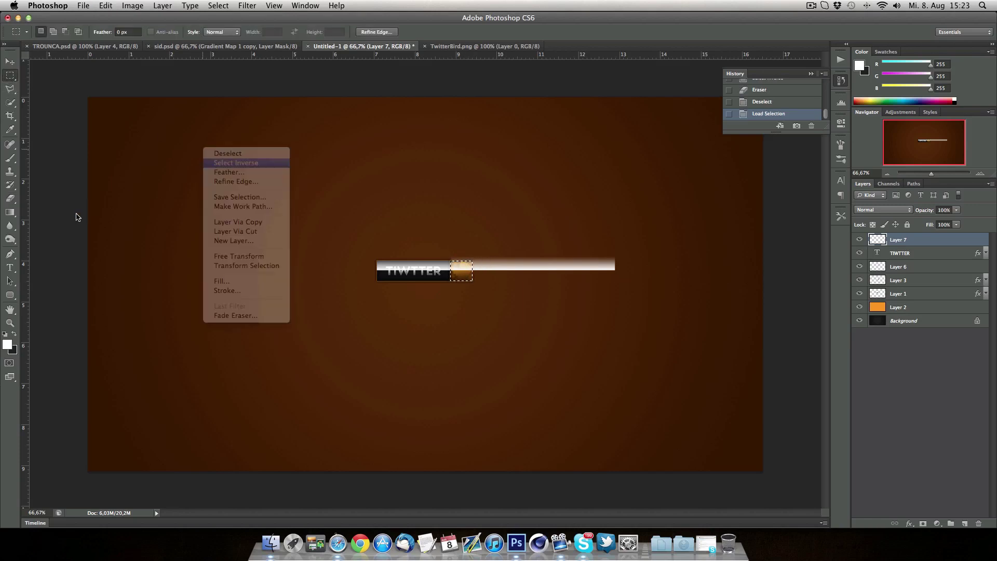
{"action": "left_click", "coordinate": [9, 198]}
{"action": "mouse_move", "coordinate": [454, 261]}
{"action": "left_mouse_down"}
{"action": "mouse_move", "coordinate": [503, 258]}
{"action": "mouse_move", "coordinate": [476, 270]}
{"action": "mouse_move", "coordinate": [609, 256]}
{"action": "mouse_move", "coordinate": [599, 255]}
{"action": "mouse_move", "coordinate": [627, 274]}
{"action": "left_mouse_up"}
{"action": "left_click", "coordinate": [10, 62]}
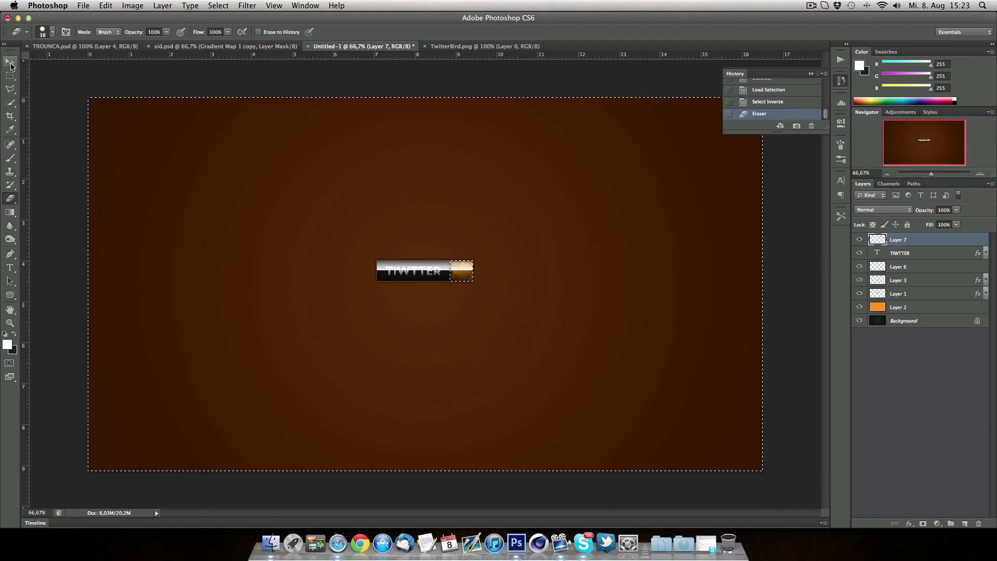
{"action": "key", "text": "super+d"}
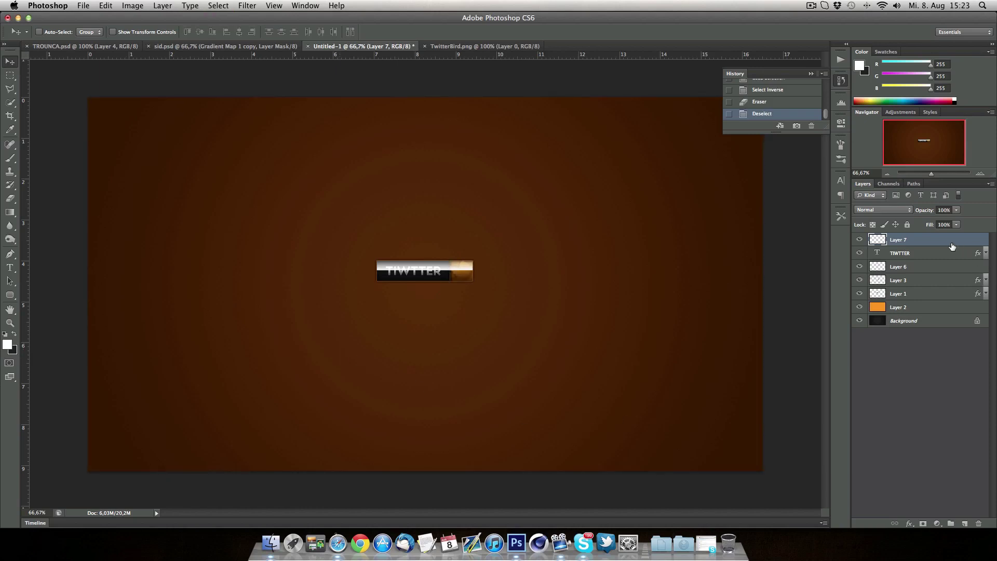
Set Layer 7's opacity to 7% and shift all the button layers slightly right
{"action": "left_click", "coordinate": [950, 210]}
{"action": "type", "text": "10"}
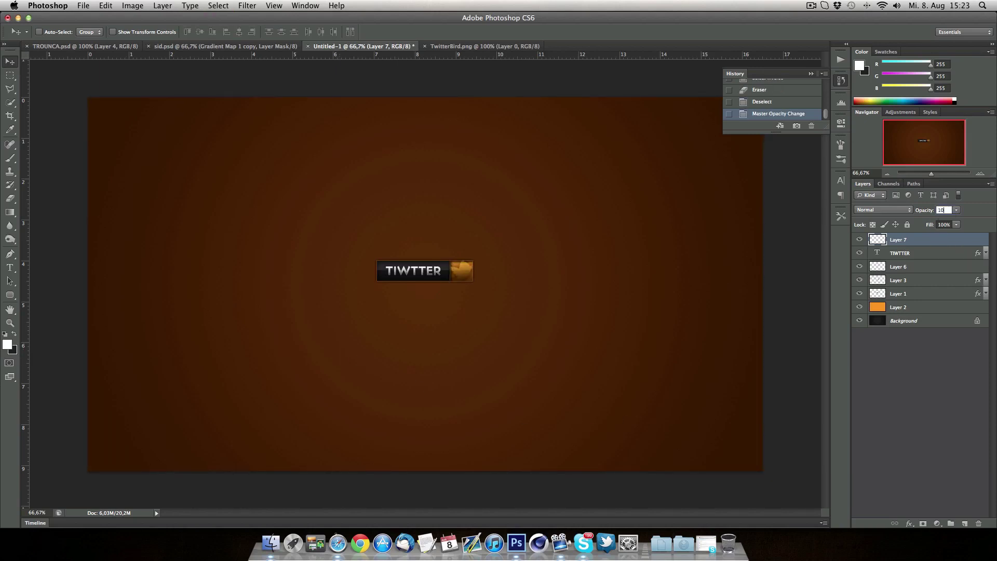
{"action": "key", "text": "BackSpace"}
{"action": "key", "text": "BackSpace"}
{"action": "type", "text": "7"}
{"action": "key", "text": "Return"}
{"action": "key", "text": "Up"}
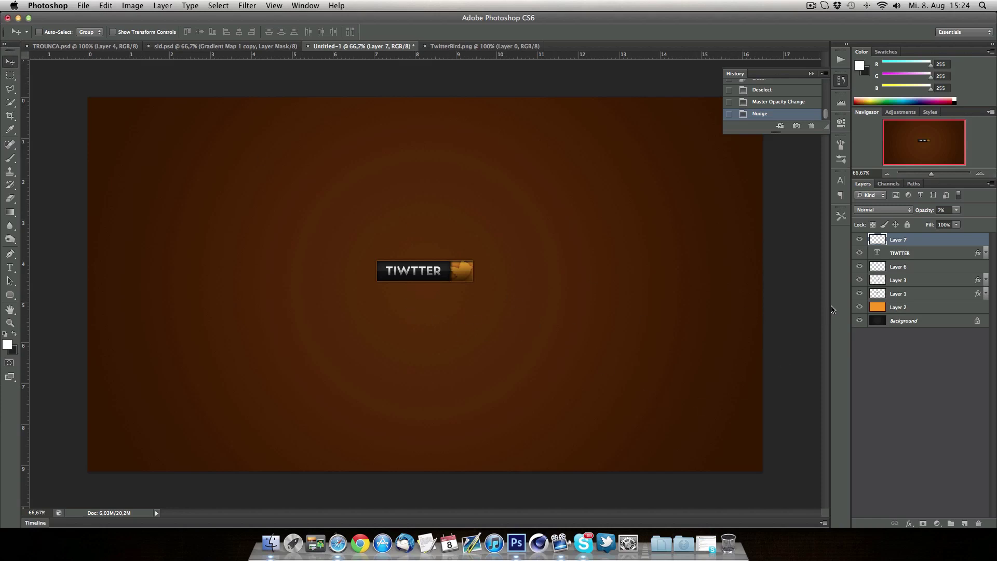
{"action": "left_click", "coordinate": [928, 298], "text": "shift"}
{"action": "mouse_move", "coordinate": [342, 287]}
{"action": "left_mouse_down"}
{"action": "mouse_move", "coordinate": [322, 253]}
{"action": "mouse_move", "coordinate": [335, 297]}
{"action": "mouse_move", "coordinate": [367, 284]}
{"action": "mouse_move", "coordinate": [344, 307]}
{"action": "left_mouse_up"}
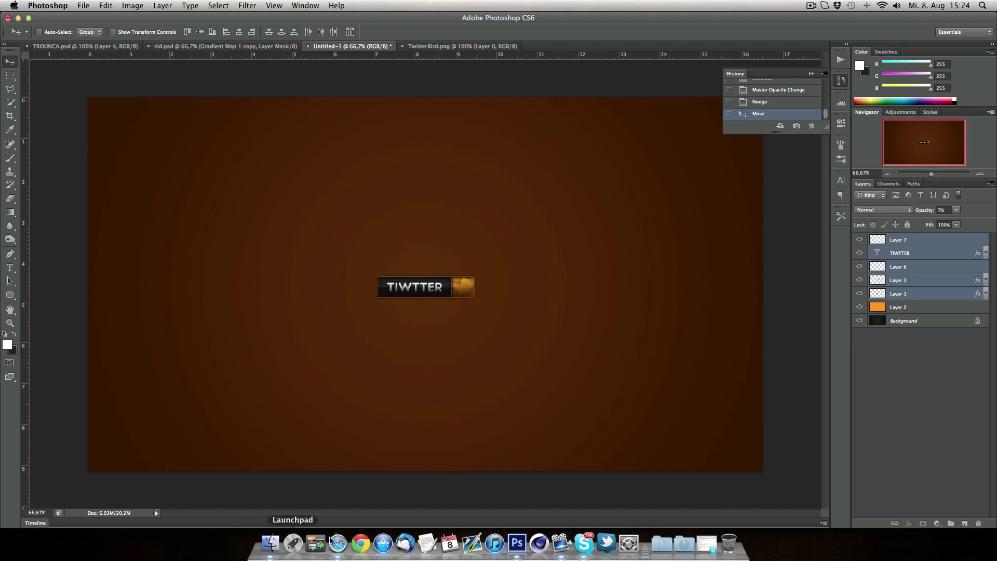
Open Blue.png from Finder in Adobe Photoshop CS6
{"action": "left_click", "coordinate": [271, 542]}
{"action": "scroll", "coordinate": [598, 187], "scroll_direction": "right", "scroll_amount": 5}
{"action": "right_click", "coordinate": [599, 186]}
{"action": "mouse_move", "coordinate": [657, 199]}
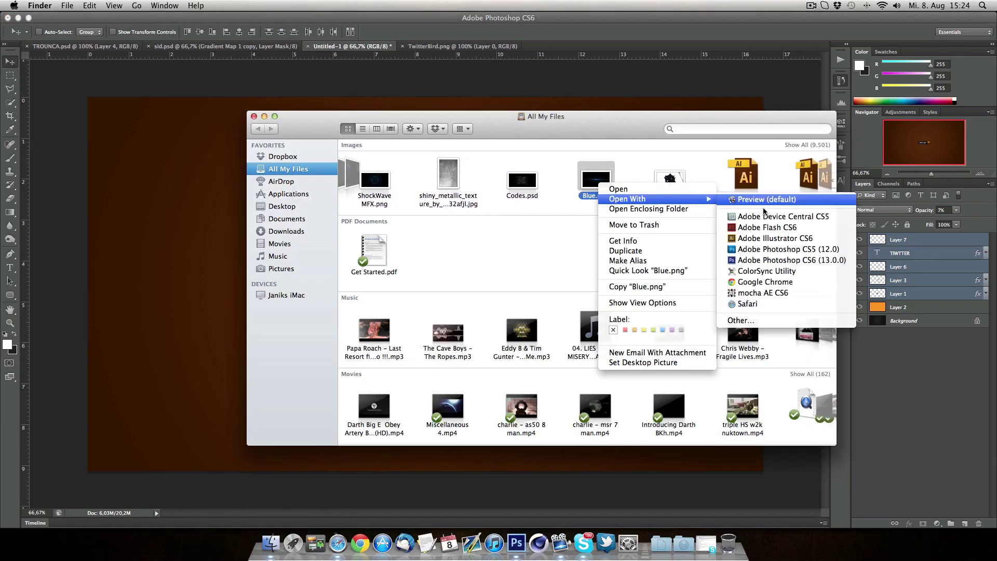
{"action": "left_click", "coordinate": [768, 260]}
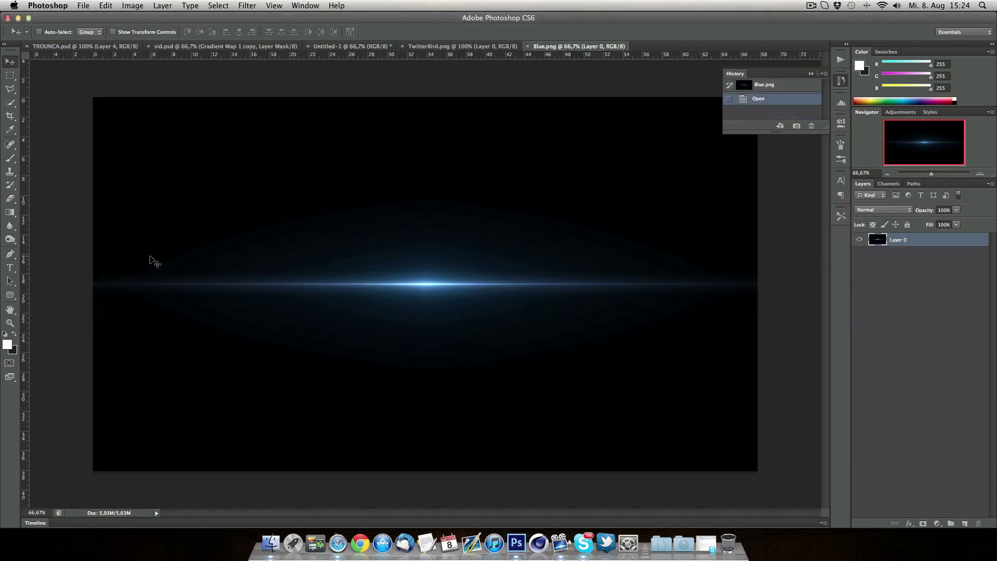
Copy the blue glow into Untitled-1 and scale it down to sit over the button
{"action": "left_click_drag", "start_coordinate": [450, 284], "coordinate": [441, 244]}
{"action": "left_click_drag", "start_coordinate": [300, 33], "coordinate": [424, 210]}
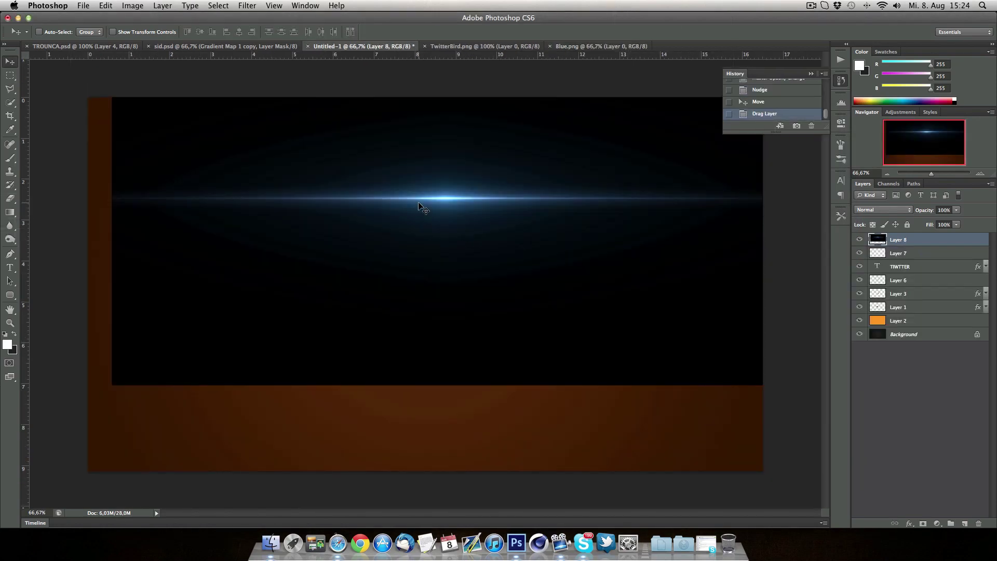
{"action": "key", "text": "super+t"}
{"action": "left_click_drag", "start_coordinate": [111, 384], "coordinate": [406, 260]}
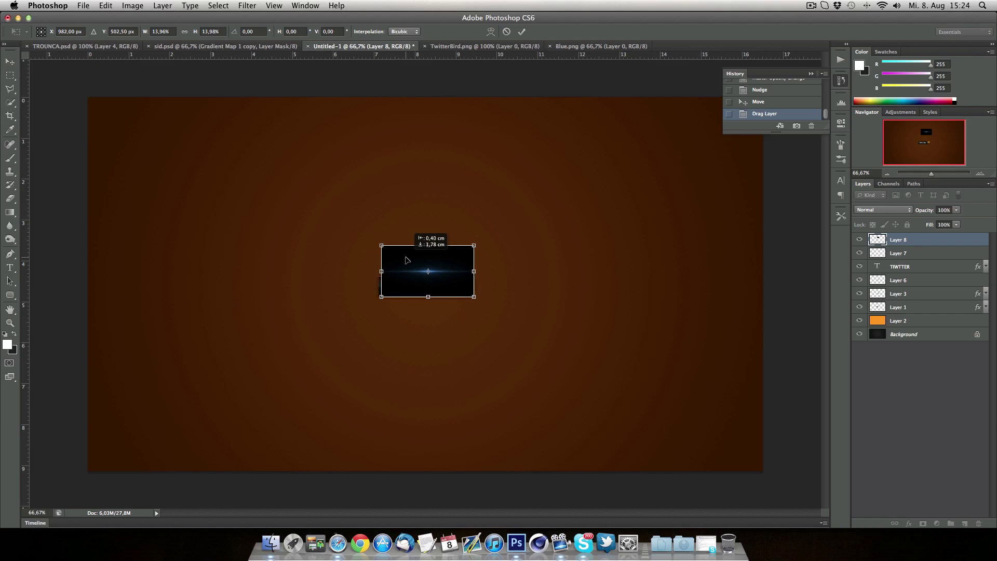
{"action": "key", "text": "Return"}
{"action": "key", "text": "Right"}
{"action": "key", "text": "Down"}
{"action": "key", "text": "Down"}
{"action": "key", "text": "Down"}
{"action": "key", "text": "Down"}
{"action": "key", "text": "Down"}
{"action": "key", "text": "Down"}
{"action": "key", "text": "Down"}
{"action": "key", "text": "Down"}
{"action": "key", "text": "Down"}
{"action": "key", "text": "Down"}
{"action": "key", "text": "Down"}
{"action": "key", "text": "Down"}
{"action": "key", "text": "Down"}
{"action": "key", "text": "Down"}
{"action": "key", "text": "Down"}
{"action": "key", "text": "Down"}
{"action": "key", "text": "Down"}
{"action": "key", "text": "Down"}
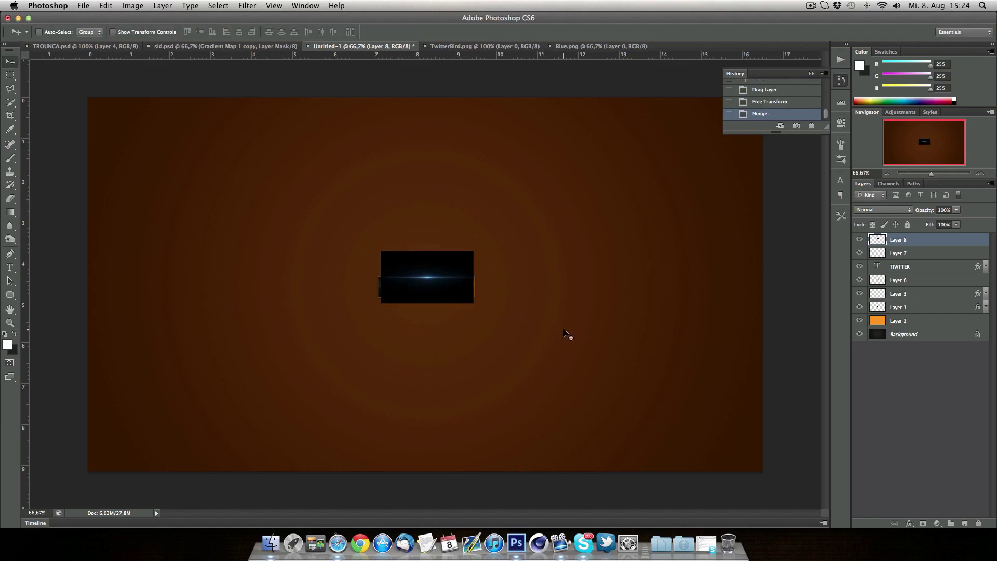
In Hue/Saturation, shift the glow's hue to +155
{"action": "key", "text": "ctrl+u"}
{"action": "left_click_drag", "start_coordinate": [484, 270], "coordinate": [677, 283]}
{"action": "left_click_drag", "start_coordinate": [608, 356], "coordinate": [652, 357]}
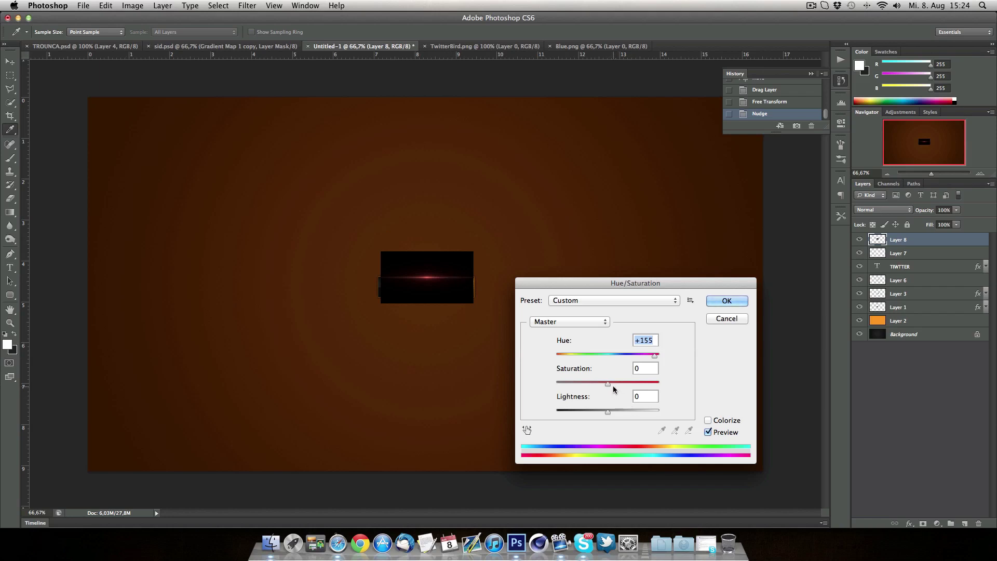
Fully desaturate the glow, then add a new layer clipped to it
{"action": "left_click_drag", "start_coordinate": [608, 384], "coordinate": [492, 387]}
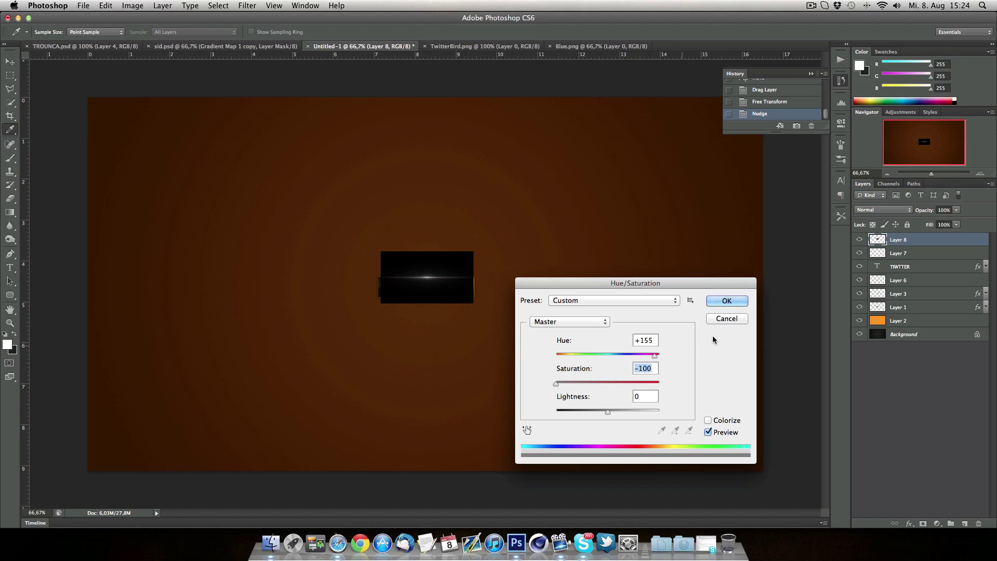
{"action": "key", "text": "Return"}
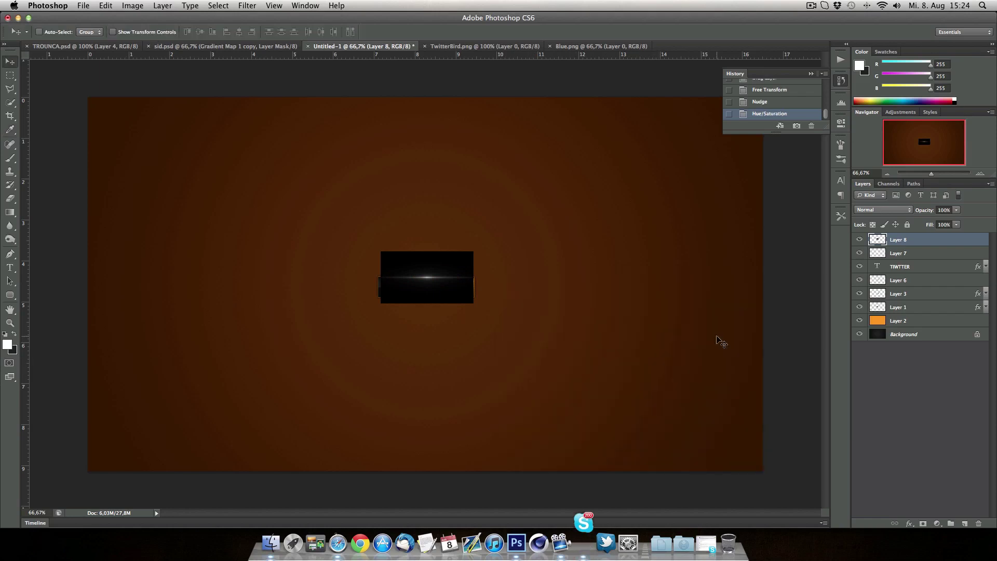
{"action": "left_click", "coordinate": [965, 523]}
{"action": "left_click", "coordinate": [904, 242], "text": "alt"}
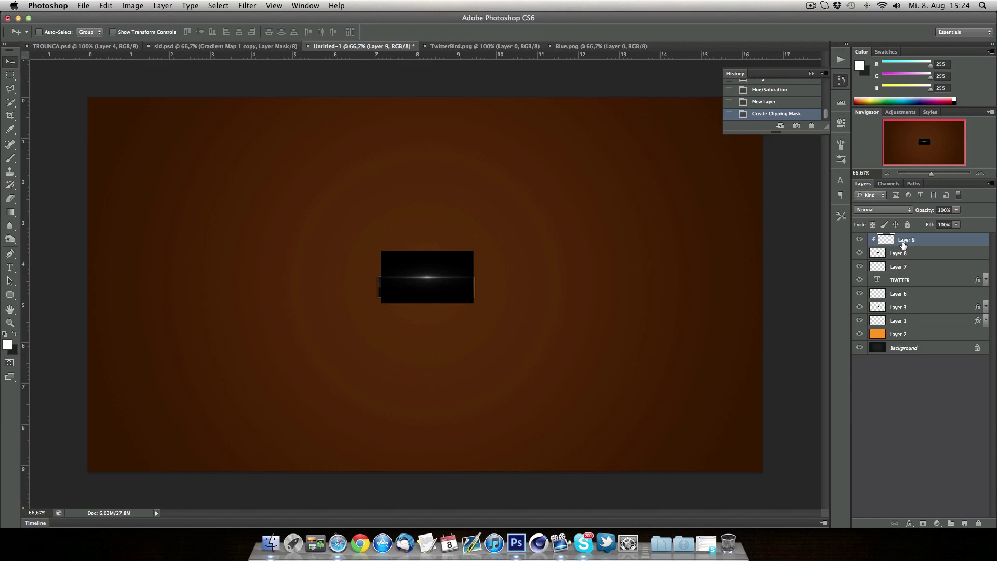
Fill the new layer with orange #ff9600 and set its blend mode to Soft Light
{"action": "left_click", "coordinate": [7, 345]}
{"action": "left_click", "coordinate": [721, 317]}
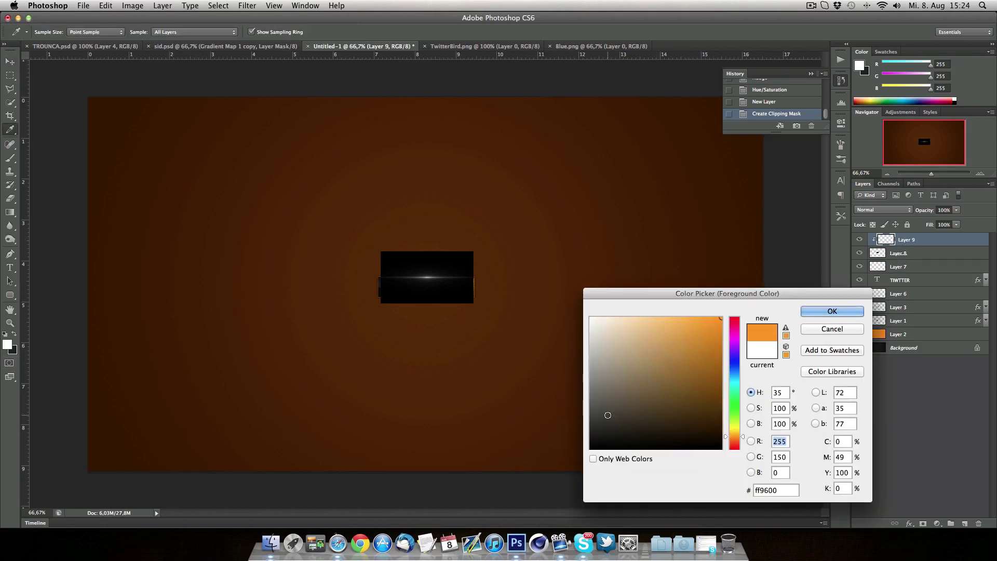
{"action": "key", "text": "Return"}
{"action": "key", "text": "v"}
{"action": "left_click_drag", "start_coordinate": [9, 211], "coordinate": [67, 224]}
{"action": "left_click", "coordinate": [439, 275]}
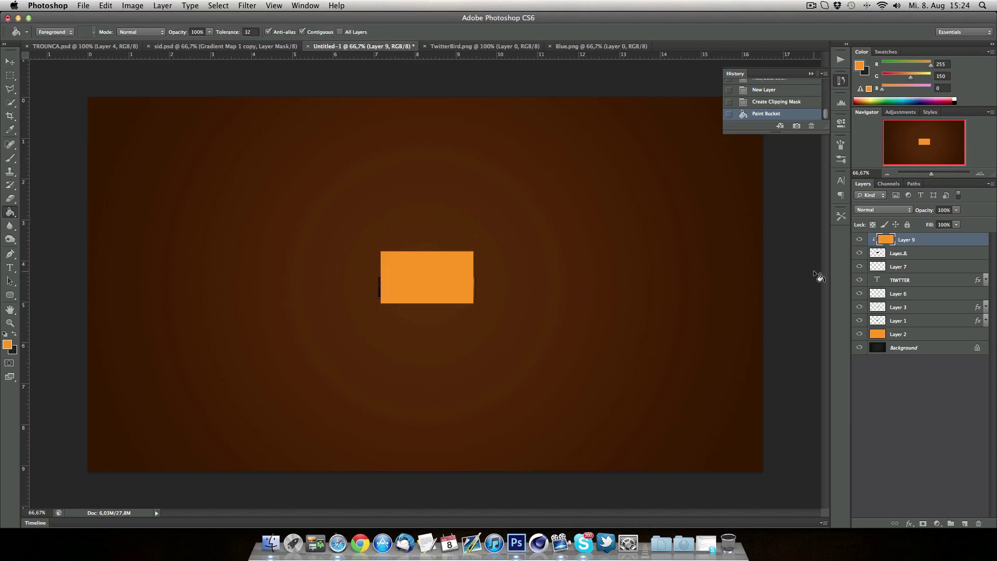
{"action": "left_click", "coordinate": [881, 210]}
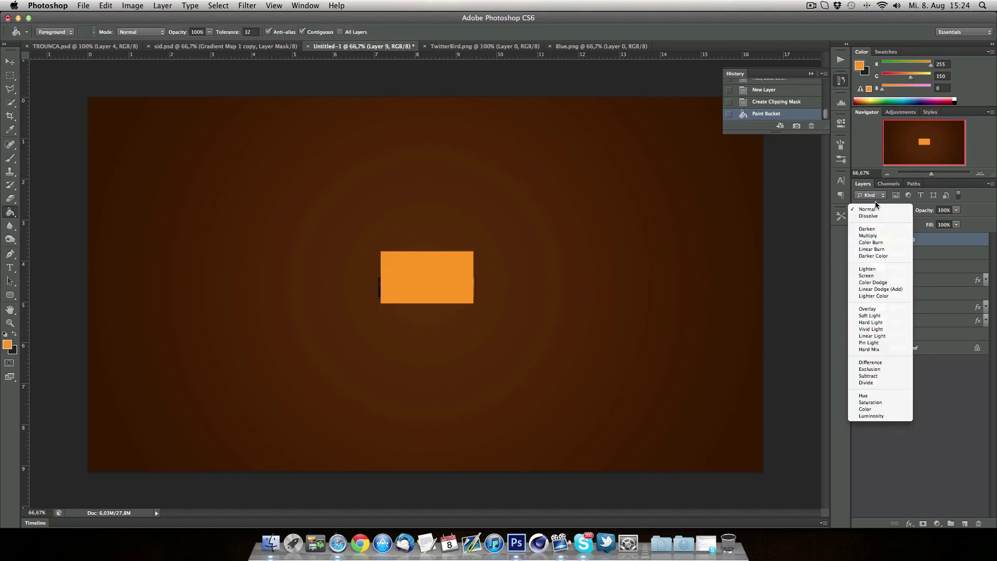
{"action": "left_click", "coordinate": [869, 316]}
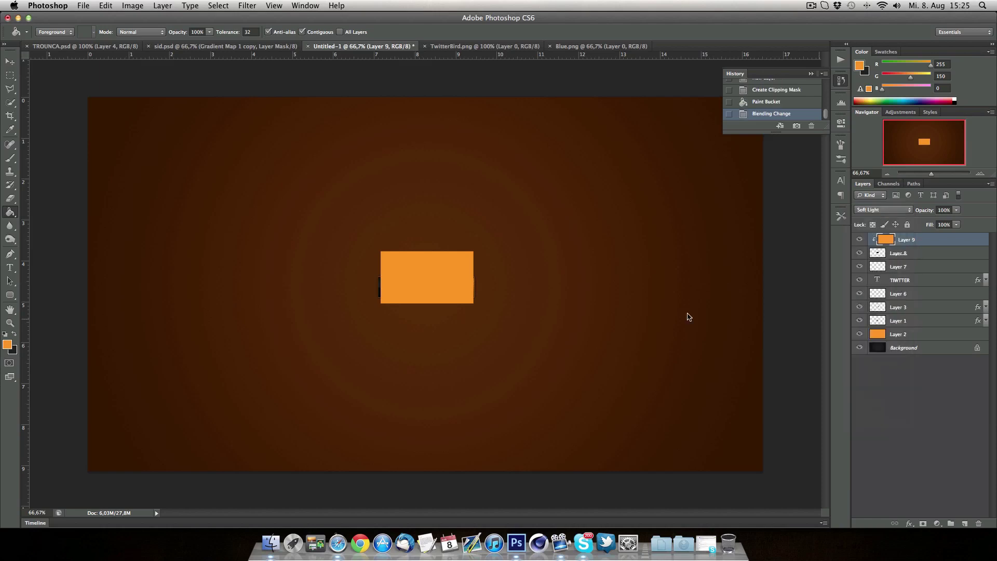
Merge Layer 8 and Layer 9 into one layer
{"action": "left_click", "coordinate": [10, 61]}
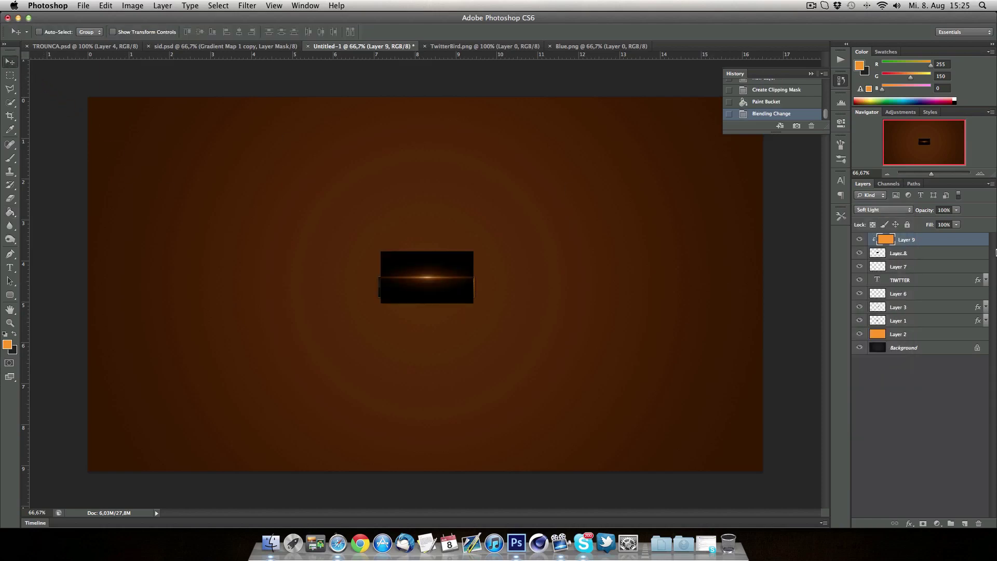
{"action": "left_click", "coordinate": [898, 254], "text": "shift"}
{"action": "right_click", "coordinate": [899, 254]}
{"action": "left_click", "coordinate": [857, 414]}
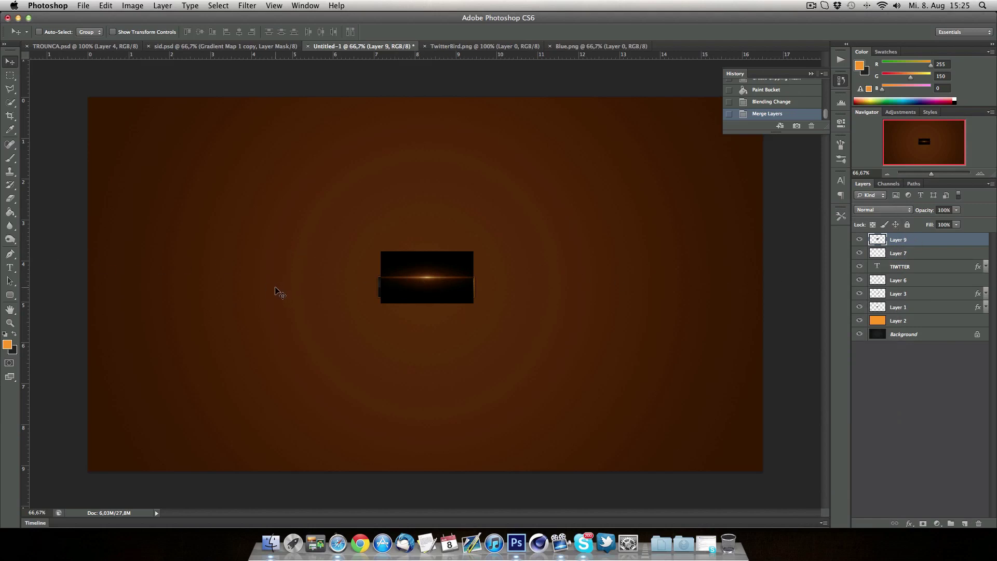
Nudge the flare on Layer 9 and set its blend mode to Linear Dodge (Add) instead of Screen
{"action": "key", "text": "Up"}
{"action": "key", "text": "Left"}
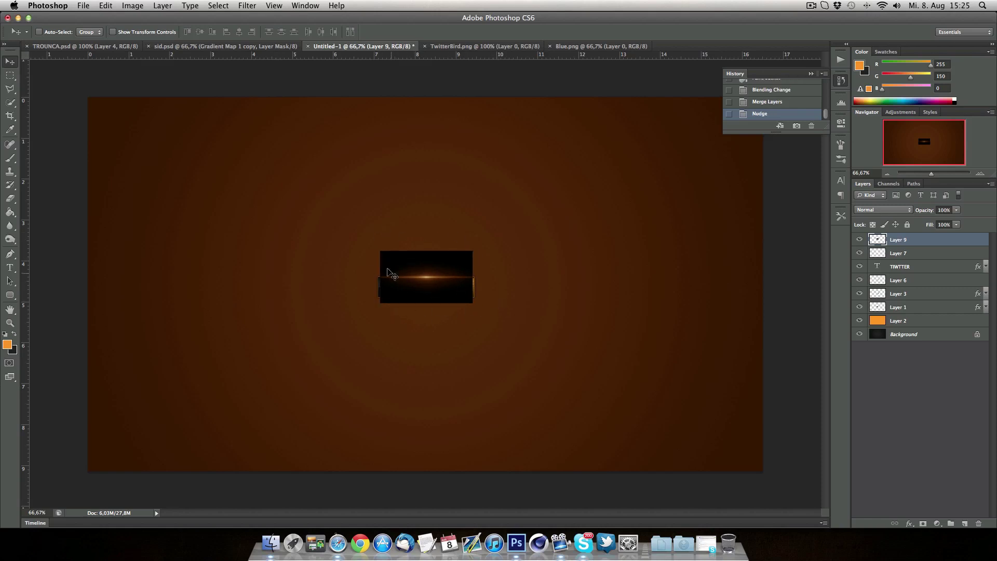
{"action": "left_click", "coordinate": [872, 209]}
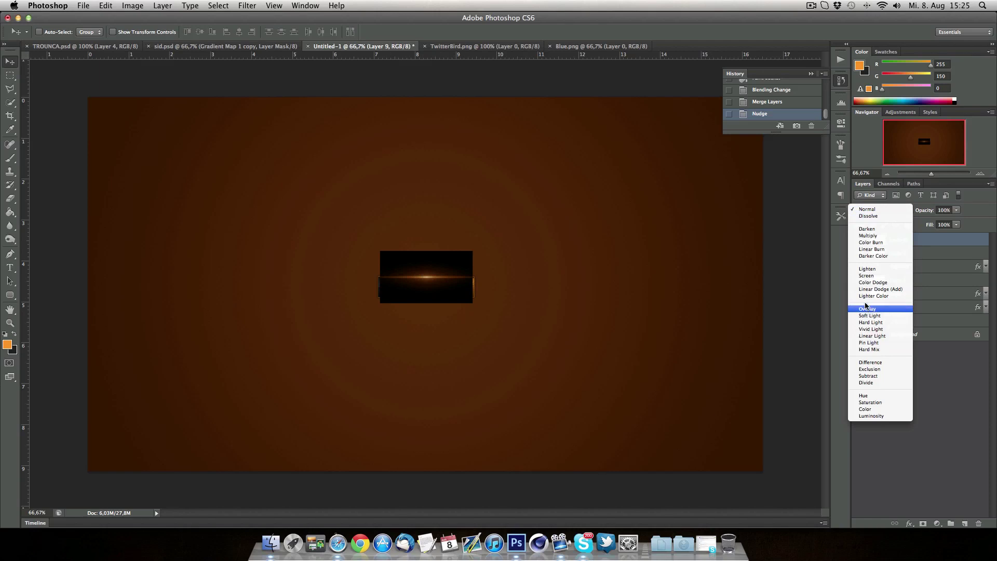
{"action": "left_click", "coordinate": [865, 275]}
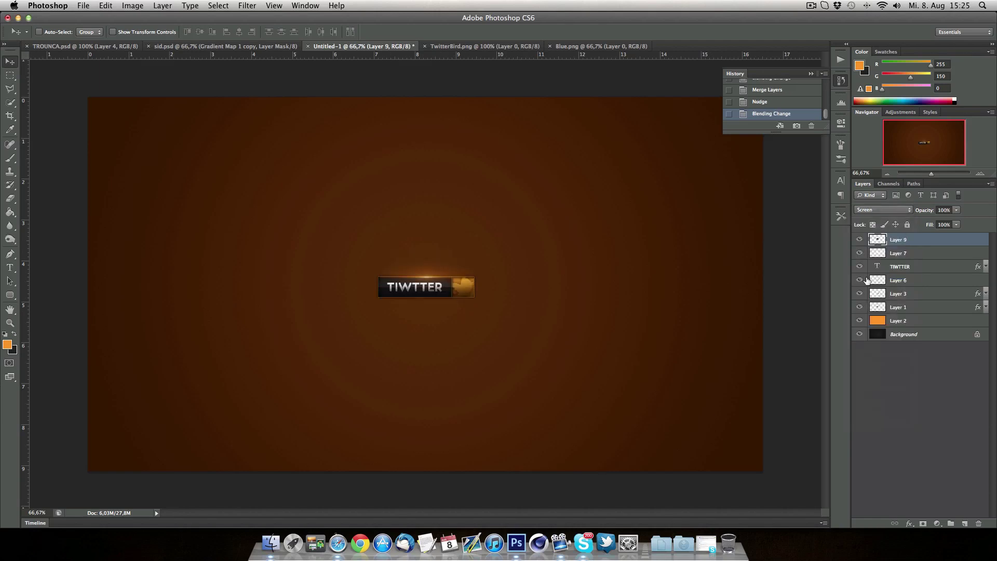
{"action": "key", "text": "Left"}
{"action": "left_click", "coordinate": [873, 213]}
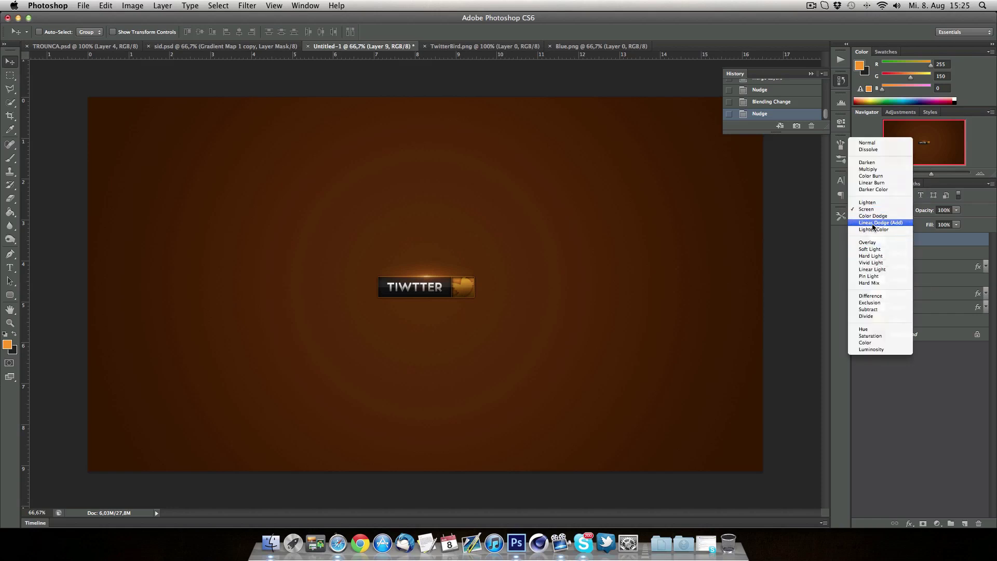
{"action": "left_click", "coordinate": [878, 223]}
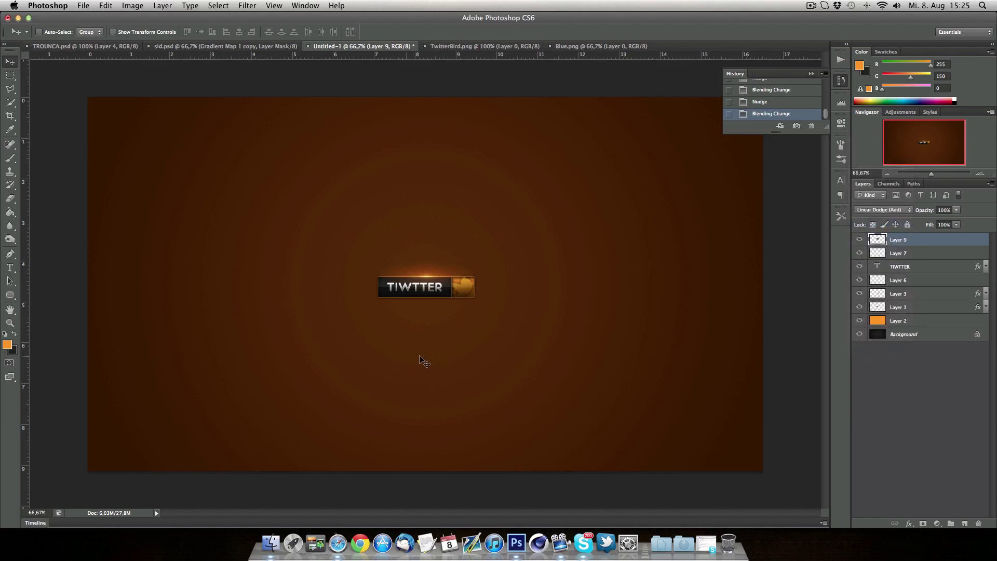
{"action": "key", "text": "Up"}
Erase the glow covering the bird icon with a 72 px eraser
{"action": "left_click", "coordinate": [10, 198]}
{"action": "left_click", "coordinate": [52, 32]}
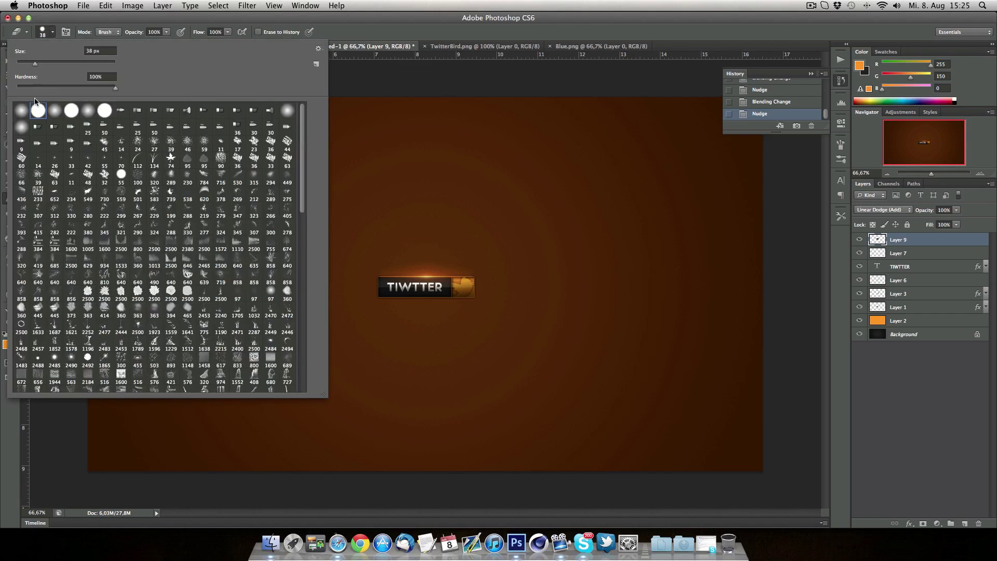
{"action": "left_click", "coordinate": [51, 62]}
{"action": "left_click", "coordinate": [52, 32]}
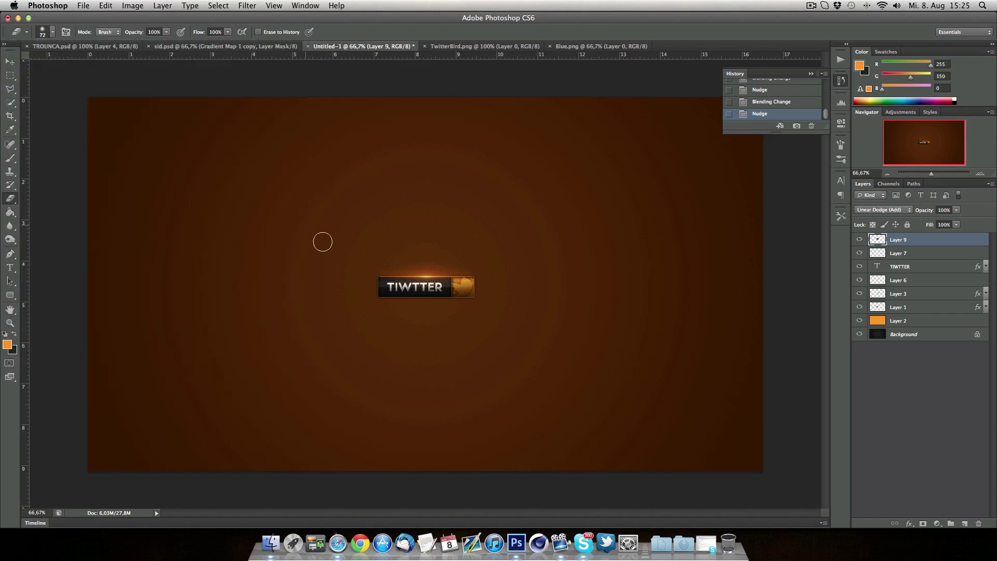
{"action": "left_click", "coordinate": [366, 246]}
{"action": "mouse_move", "coordinate": [493, 264]}
{"action": "left_mouse_down"}
{"action": "mouse_move", "coordinate": [474, 279]}
{"action": "mouse_move", "coordinate": [483, 270]}
{"action": "left_mouse_up"}
Duplicate Layer 9 and move the copy down to the button's bottom edge
{"action": "left_click", "coordinate": [10, 61]}
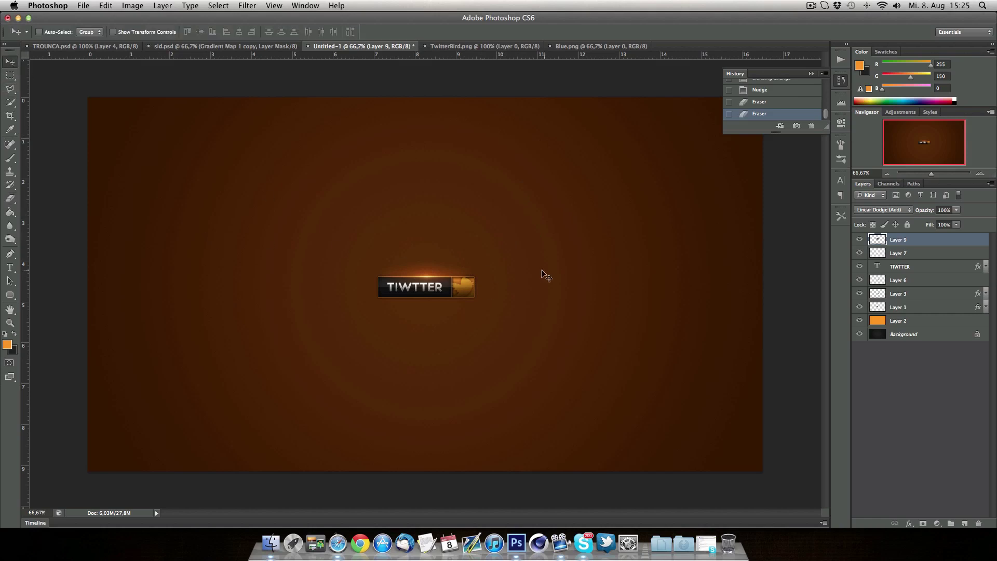
{"action": "left_click_drag", "start_coordinate": [956, 245], "coordinate": [964, 523]}
{"action": "left_click_drag", "start_coordinate": [397, 275], "coordinate": [399, 295]}
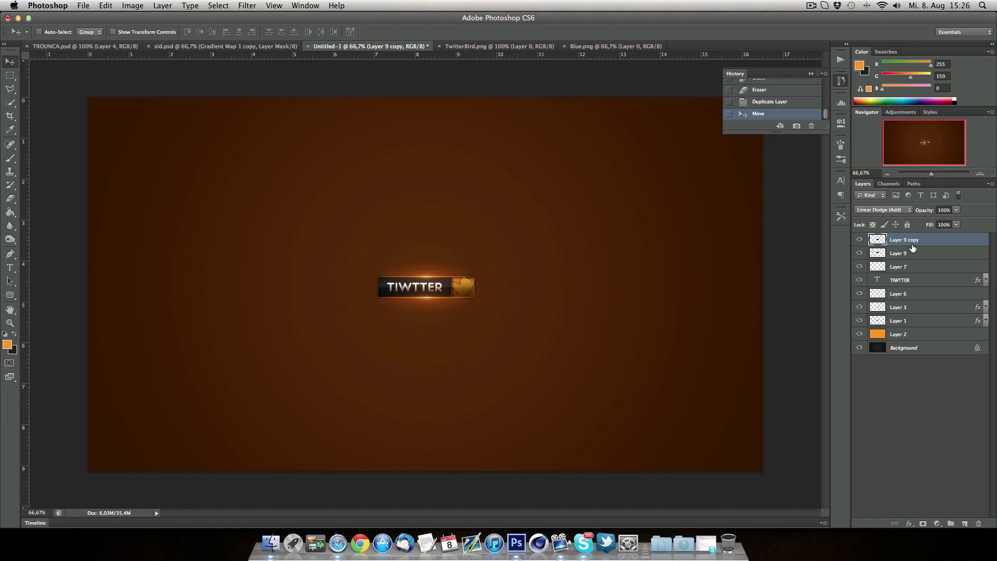
Duplicate all the button layers, move the copy right, and hide its glow
{"action": "left_click", "coordinate": [920, 322], "text": "shift"}
{"action": "left_click_drag", "start_coordinate": [919, 321], "coordinate": [964, 523]}
{"action": "left_click_drag", "start_coordinate": [435, 305], "coordinate": [552, 305]}
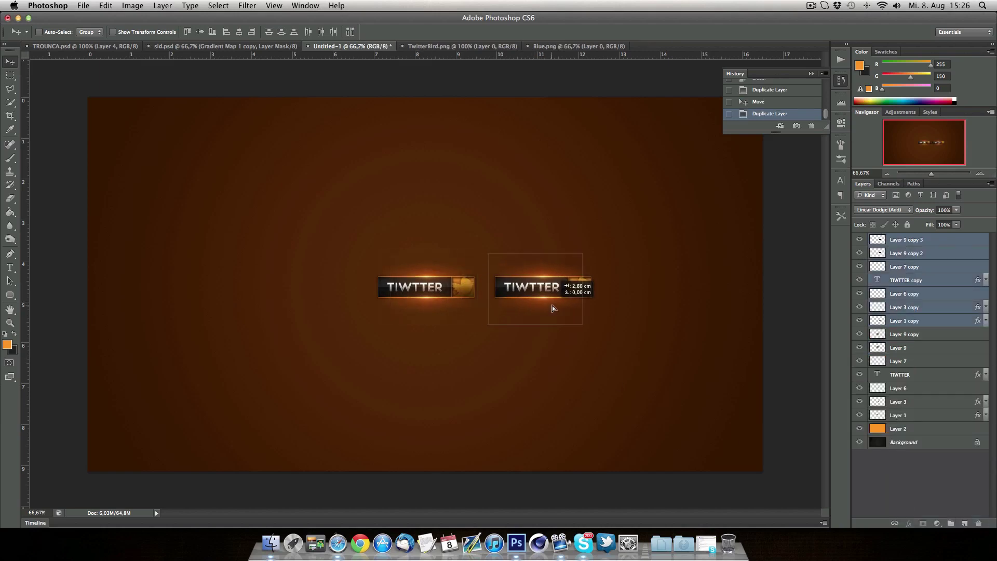
{"action": "left_click", "coordinate": [859, 253]}
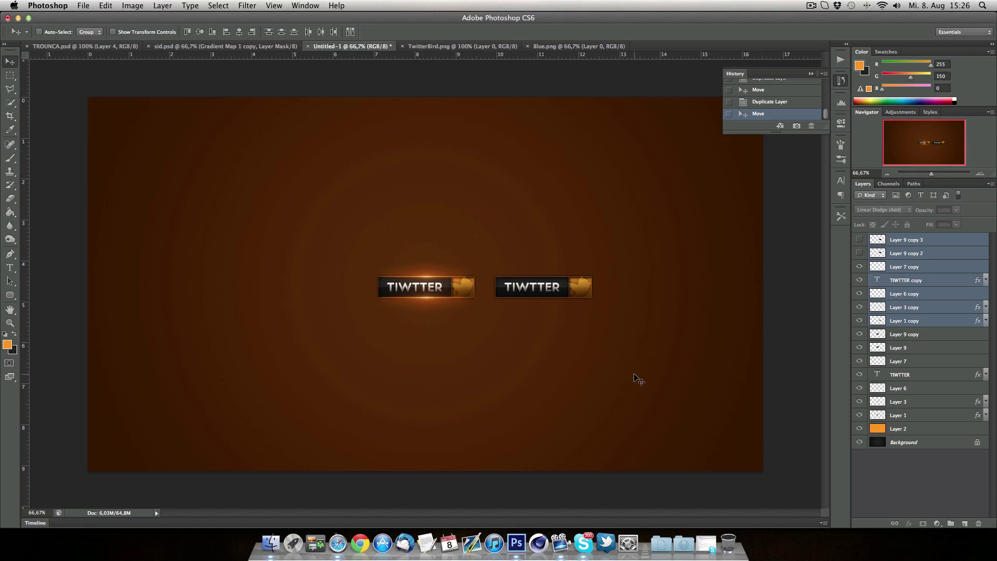
Retype the right button's label as YOUTUBE
{"action": "left_click", "coordinate": [9, 268]}
{"action": "left_click", "coordinate": [514, 285]}
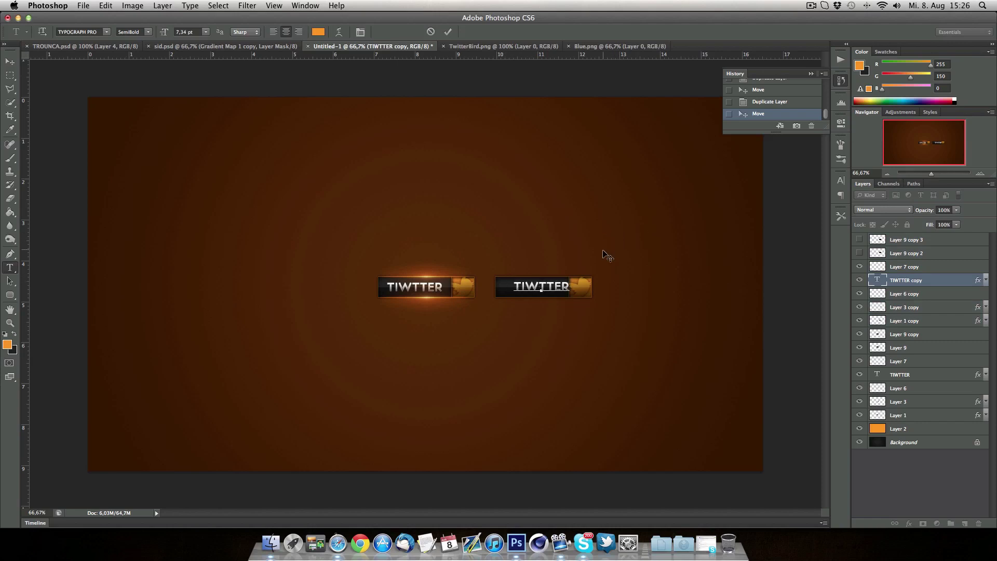
{"action": "left_click", "coordinate": [763, 113]}
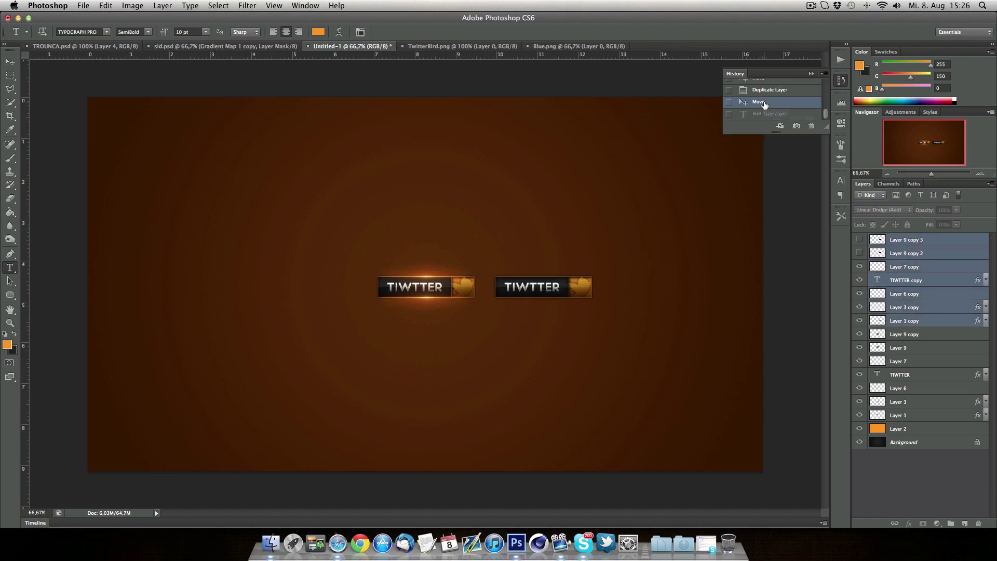
{"action": "double_click", "coordinate": [509, 287]}
{"action": "type", "text": "YOUTUBE"}
{"action": "left_click", "coordinate": [10, 62]}
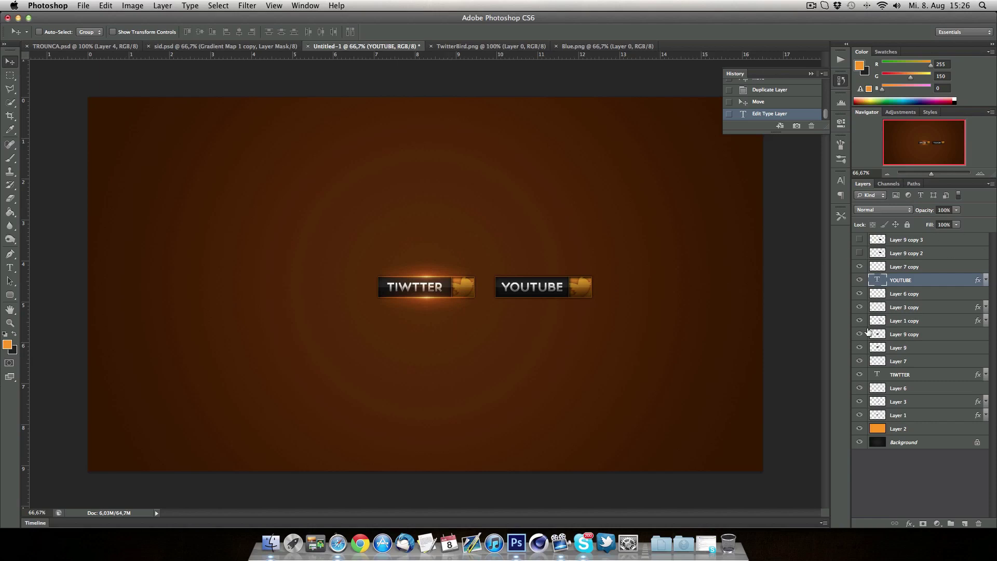
Hide Layer 9 and Layer 9 copy, show copies 2 and 3, then bring Safari forward
{"action": "left_click_drag", "start_coordinate": [859, 347], "coordinate": [859, 334]}
{"action": "left_click", "coordinate": [860, 252]}
{"action": "left_click", "coordinate": [859, 240]}
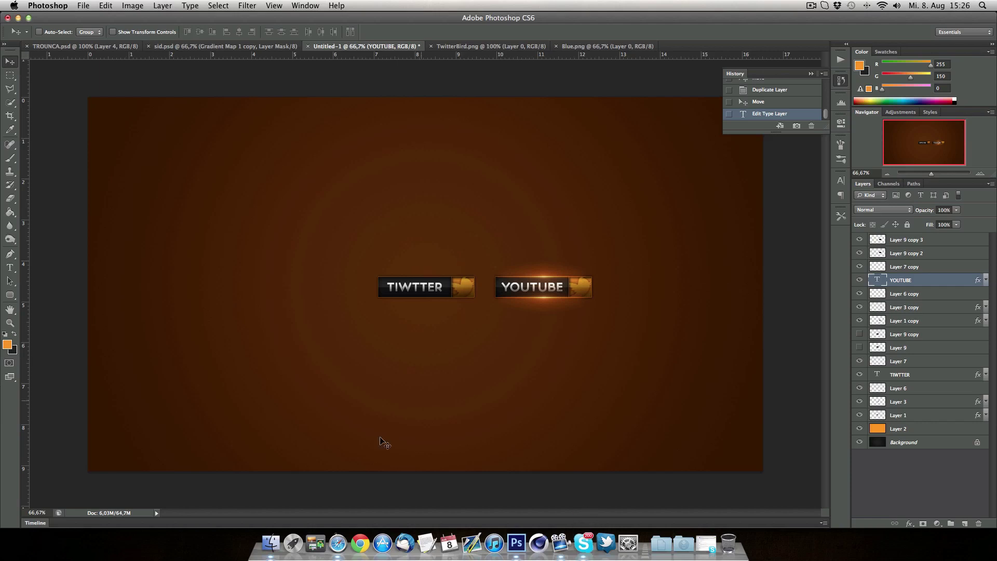
{"action": "left_click", "coordinate": [337, 543]}
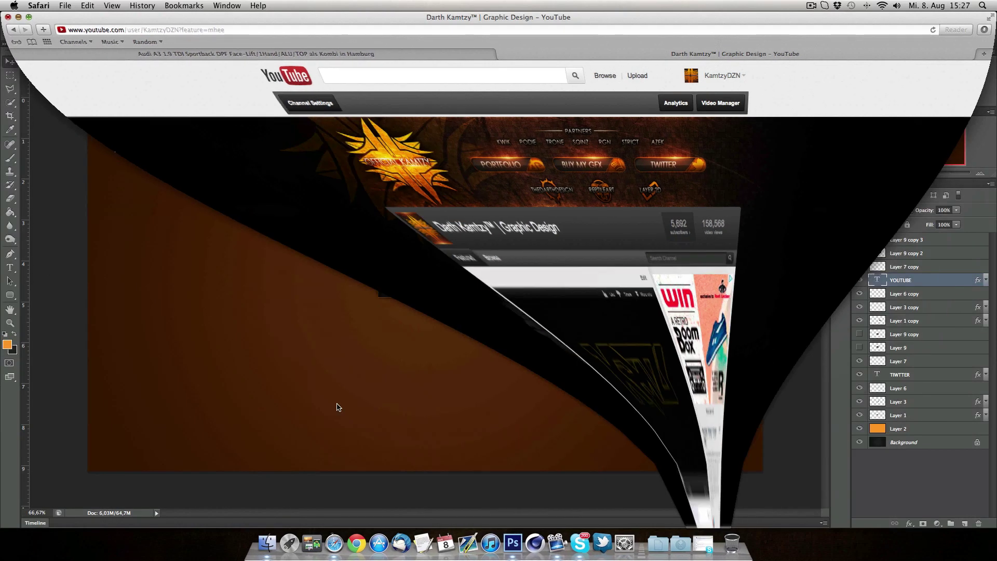
Minimize the Safari window to get back to Untitled-1 in Photoshop
{"action": "left_click", "coordinate": [18, 18]}
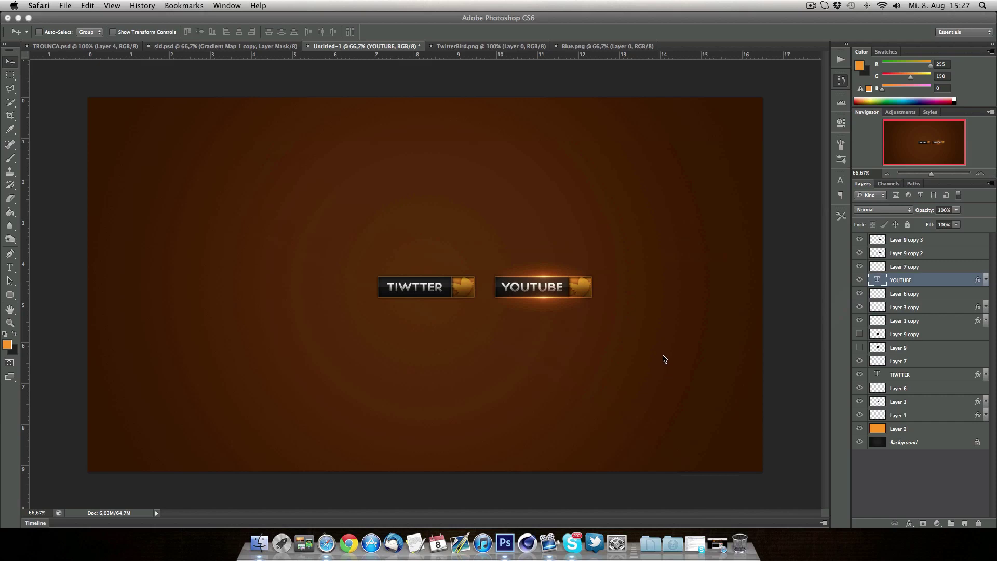
{"action": "left_click", "coordinate": [810, 6]}
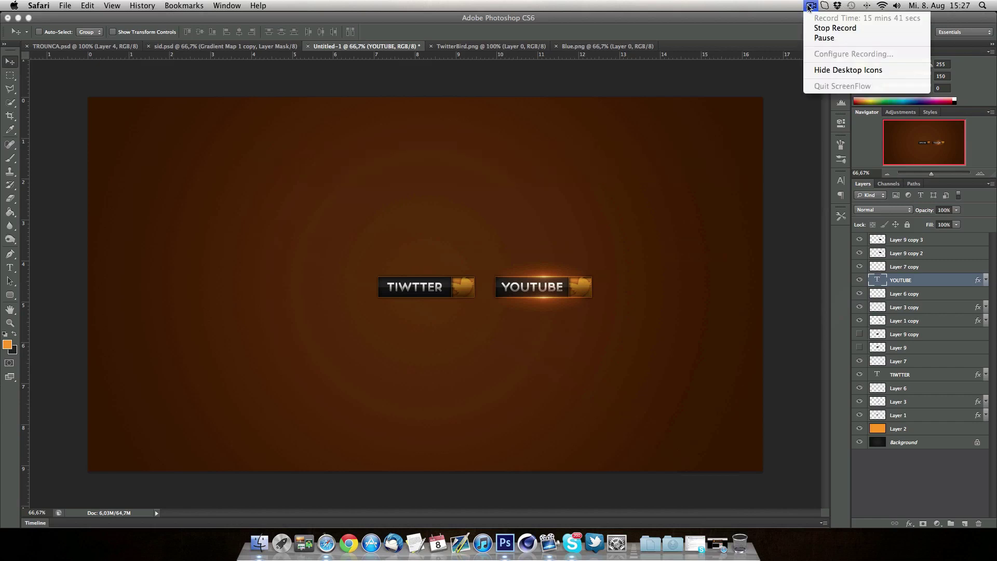
{"action": "left_click", "coordinate": [784, 65]}
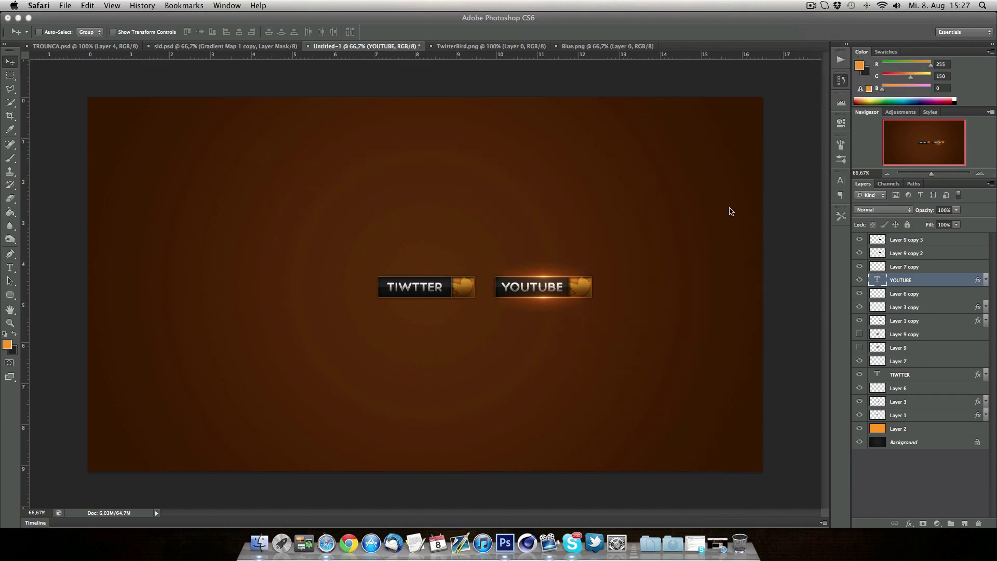